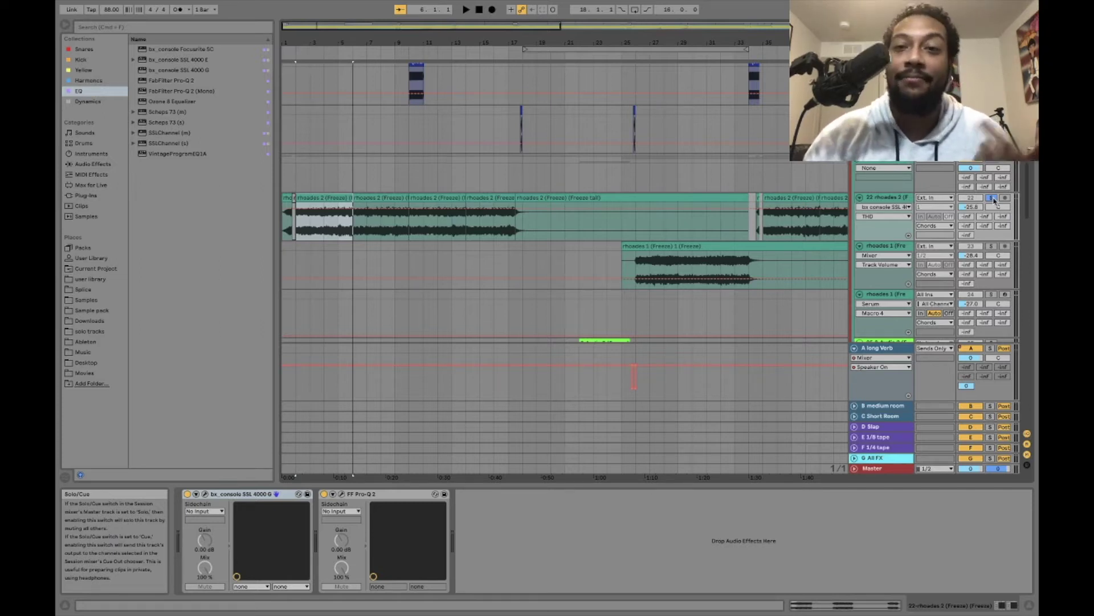
Step: Look over the chord, melody, bass and cymbal tracks, return to the kick and snare tracks, and audition the drums
scroll(994, 200, "up", 5)
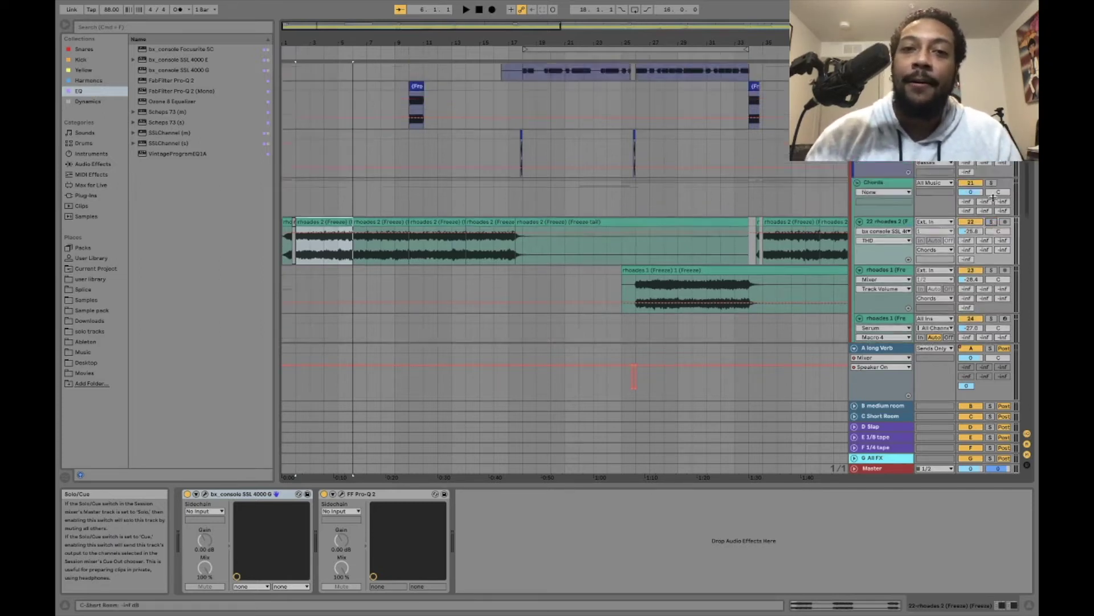
scroll(995, 201, "down", 10)
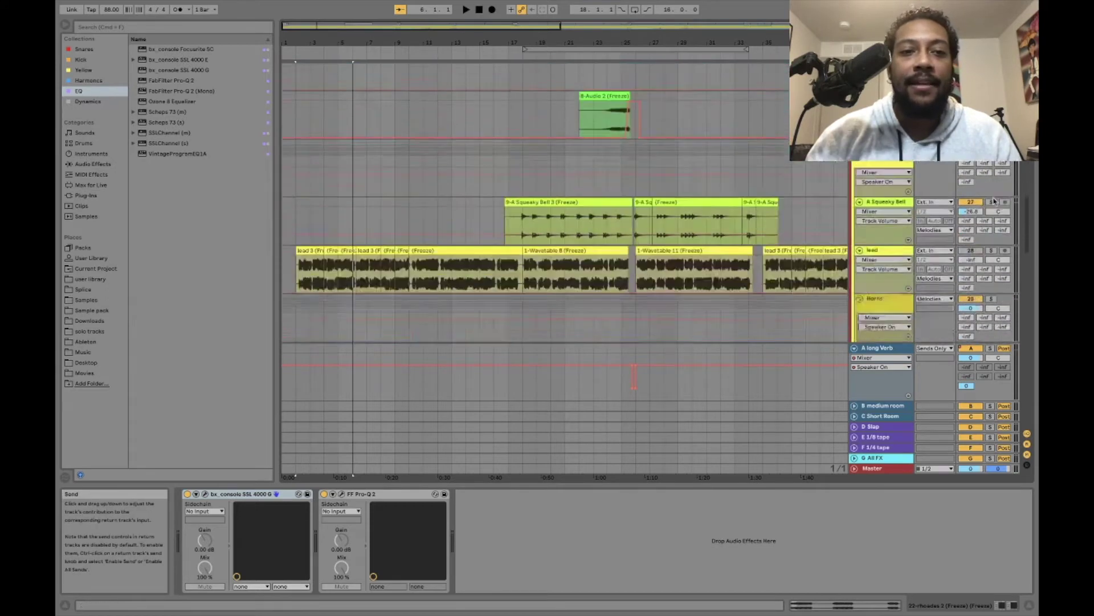
scroll(995, 201, "up", 15)
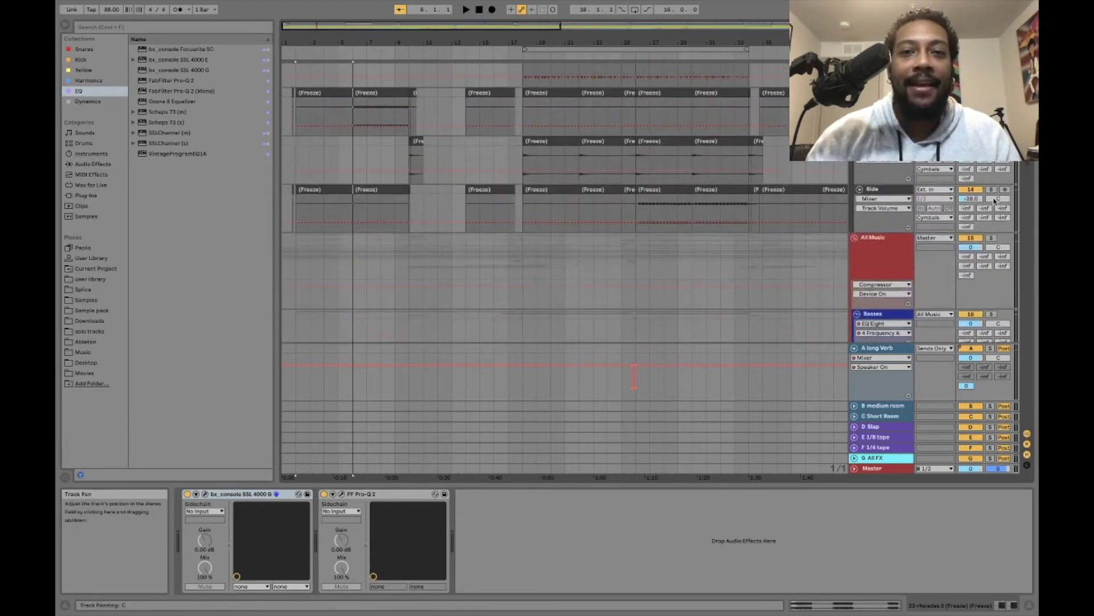
scroll(992, 197, "up", 8)
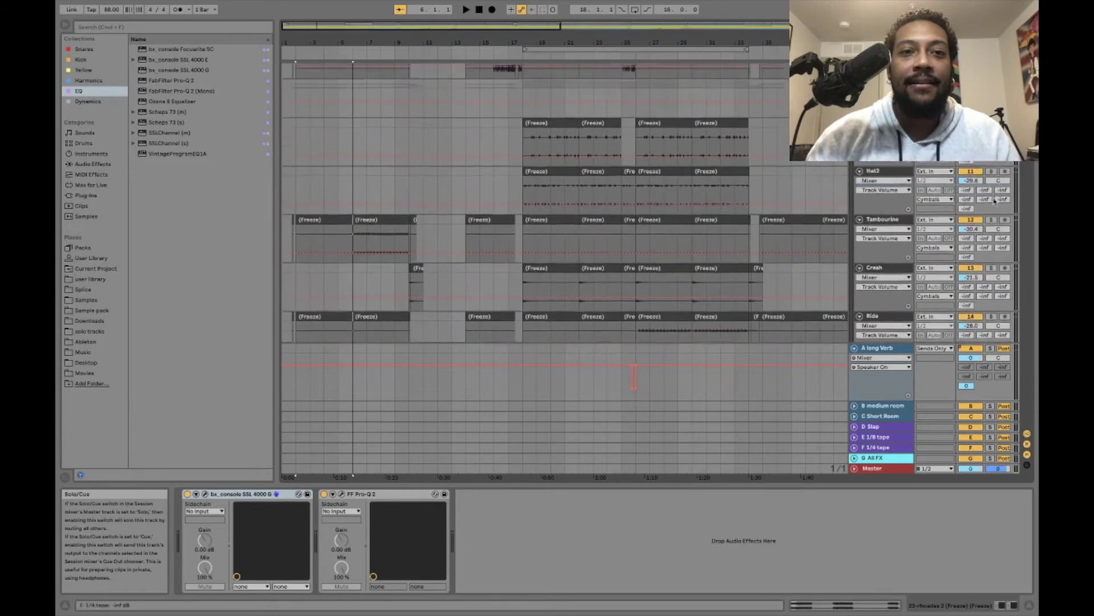
scroll(995, 200, "up", 2)
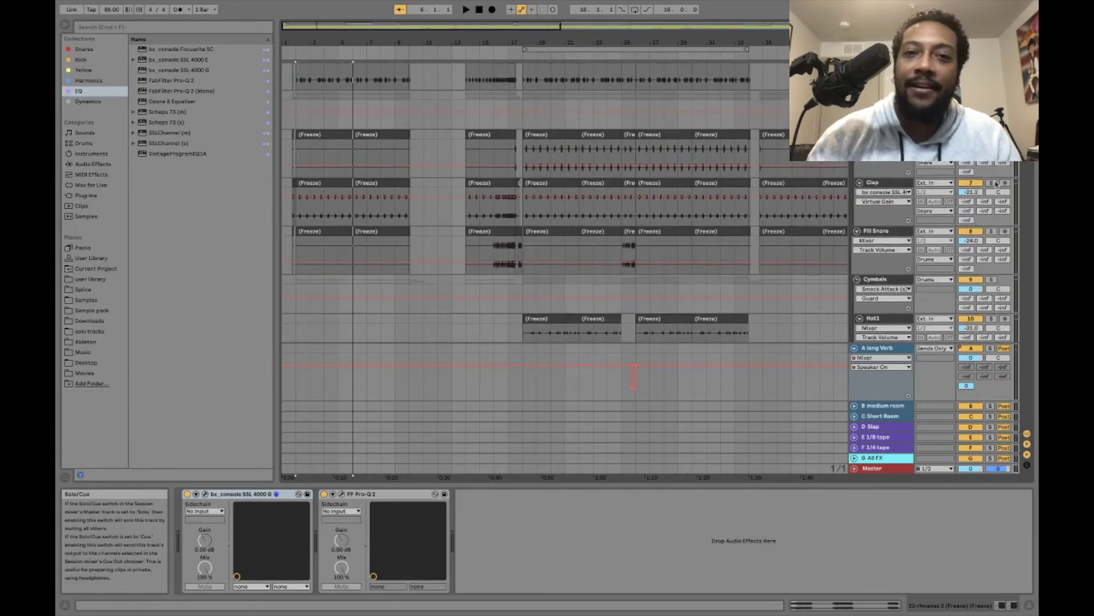
scroll(995, 200, "up", 3)
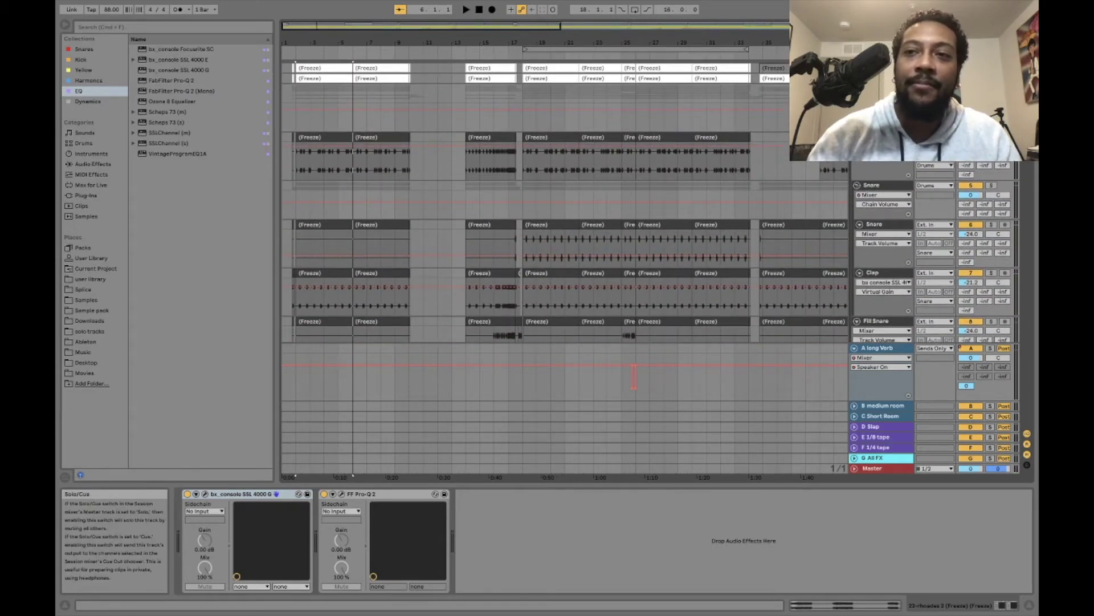
key("space")
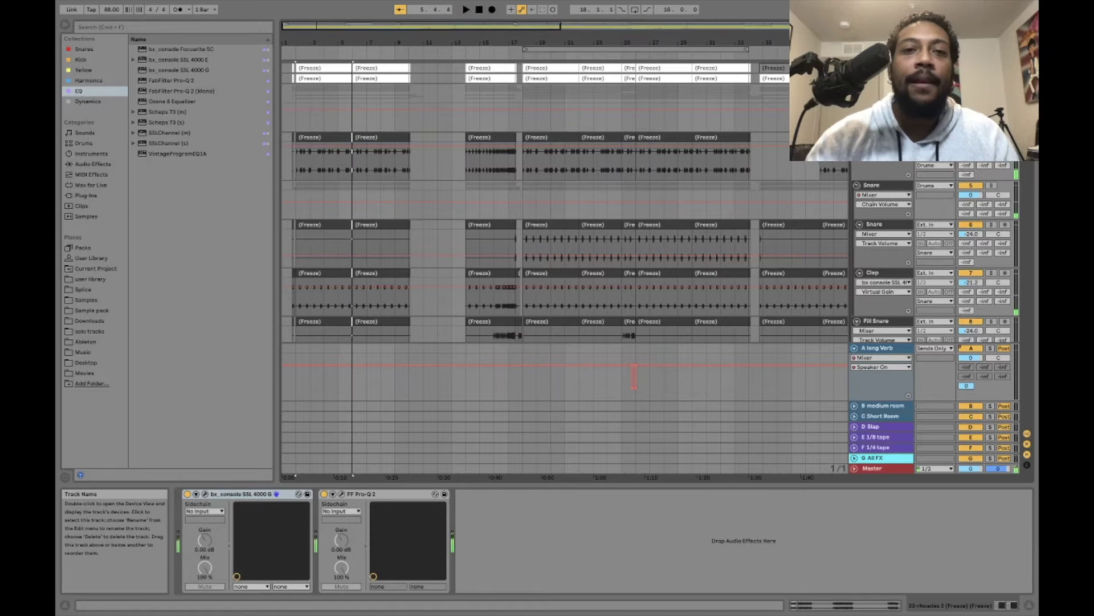
Step: Show the kick track's effect chain and view its bx_console SSL 4000 G plug-in settings, closing the plug-in window when done
scroll(880, 257, "down", 2)
scroll(912, 187, "up", 1)
left_click(912, 187)
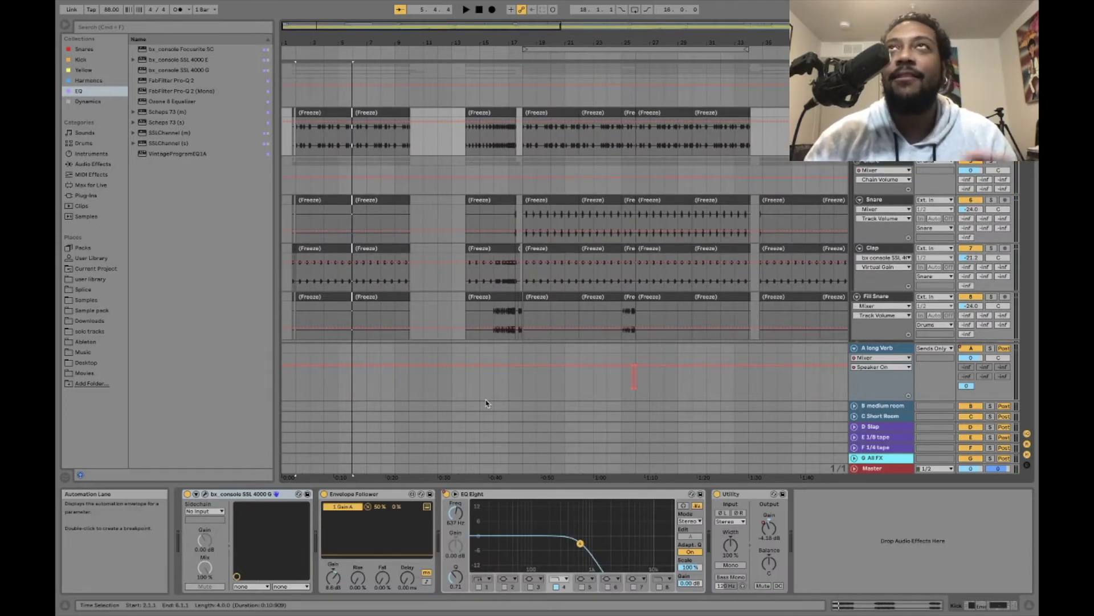
left_click(551, 497)
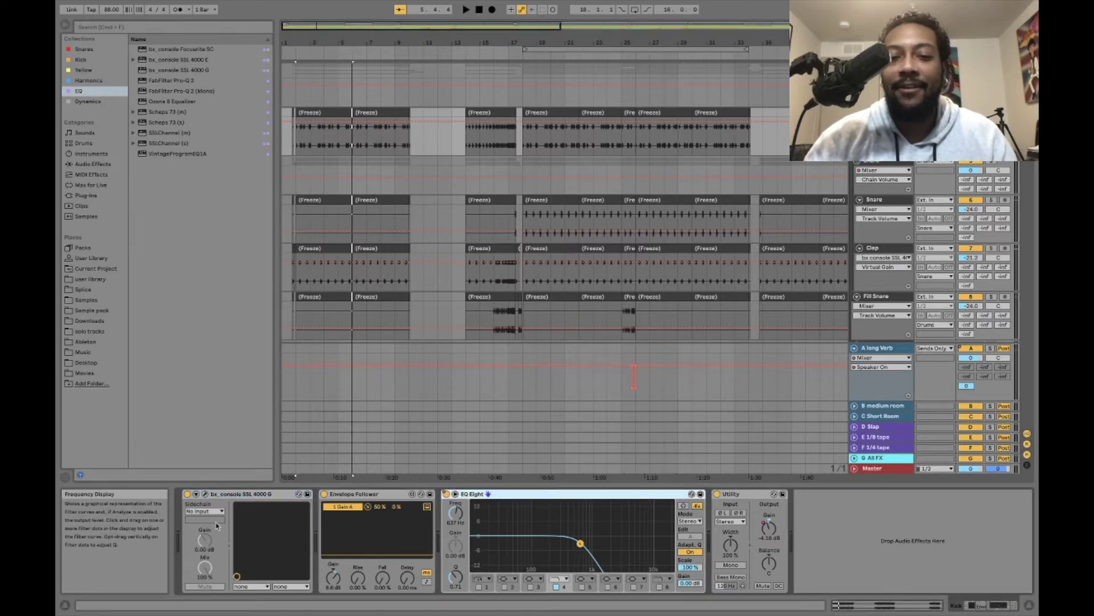
left_click(206, 494)
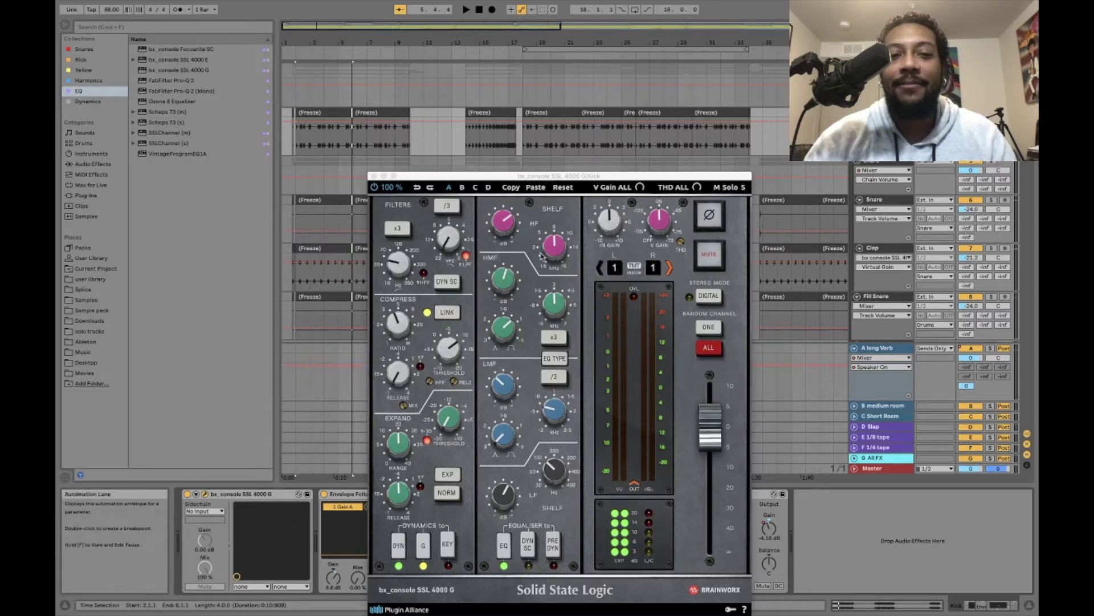
left_click(374, 176)
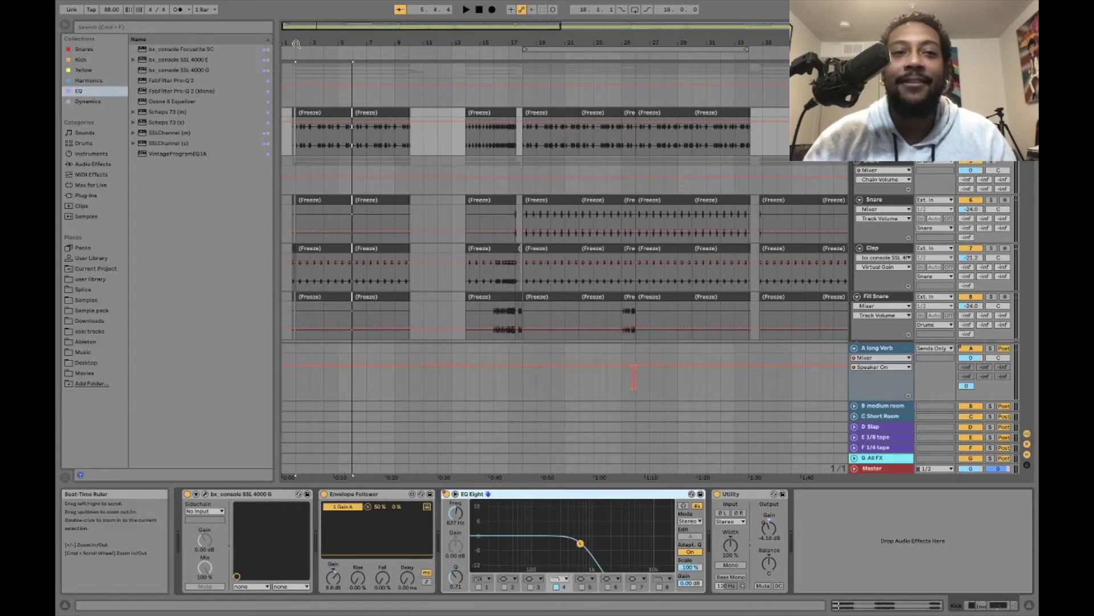
Step: Bypass EQ Eight on the kick track and audition the kick clip that starts at bar 2
left_click_drag(298, 42, 344, 89)
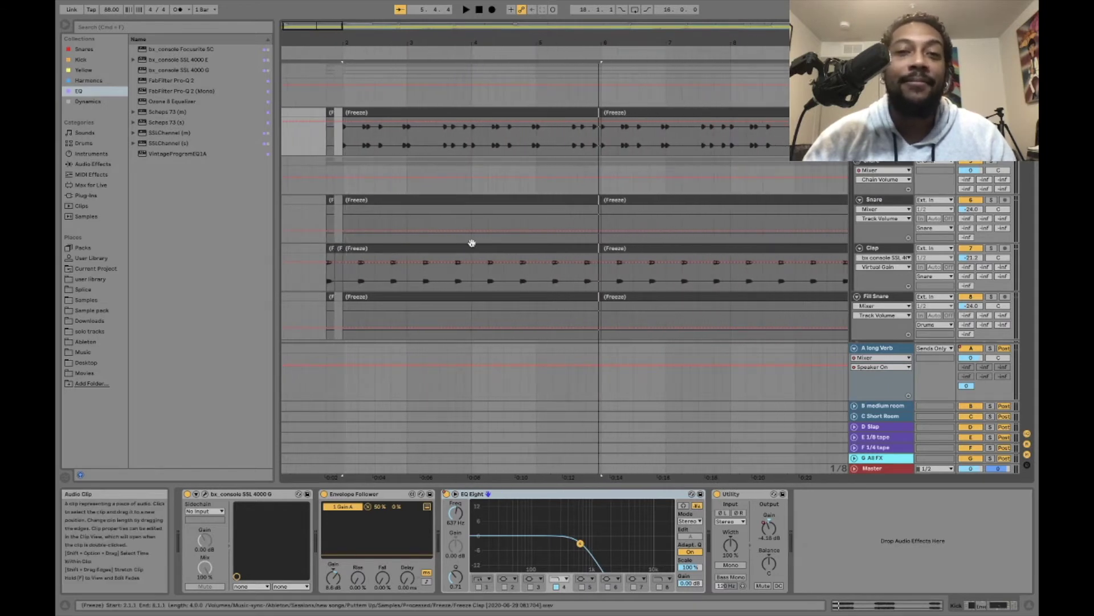
scroll(471, 243, "up", 2)
scroll(472, 244, "right", 2)
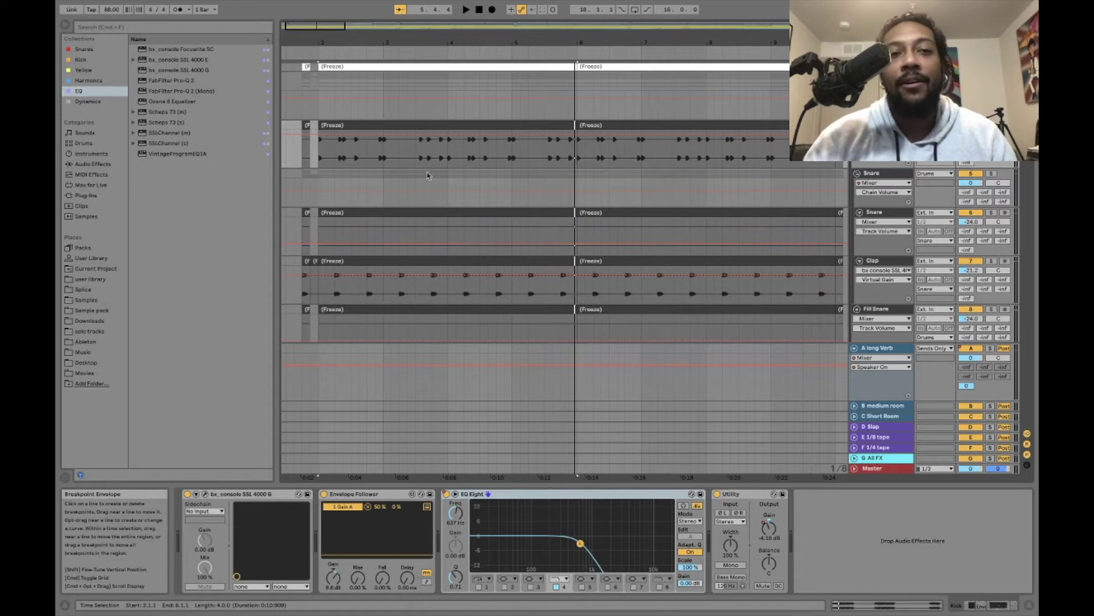
left_click(355, 125)
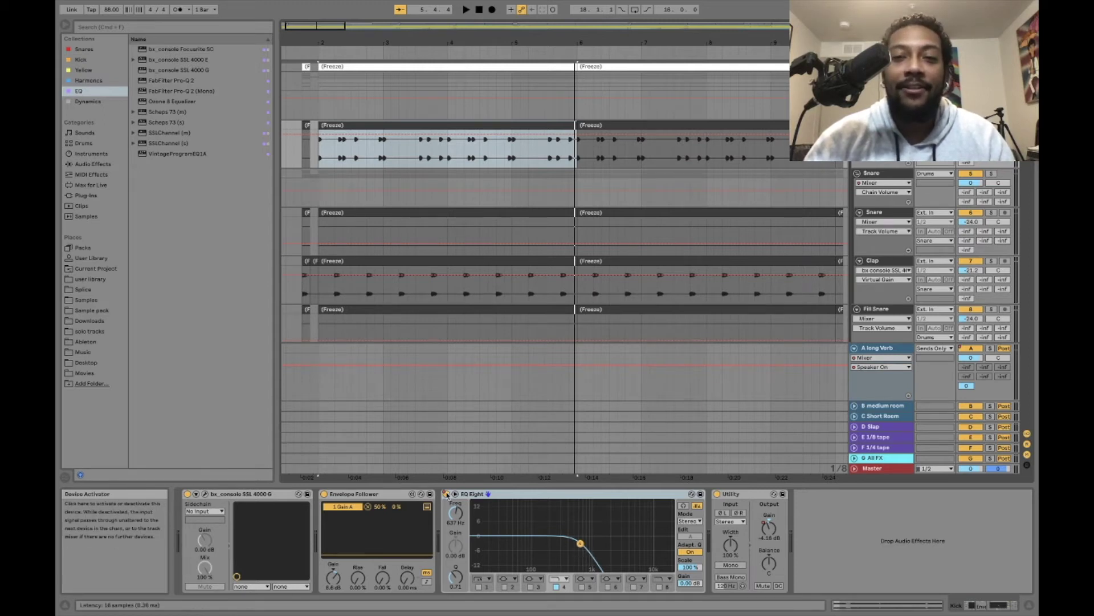
left_click(447, 493)
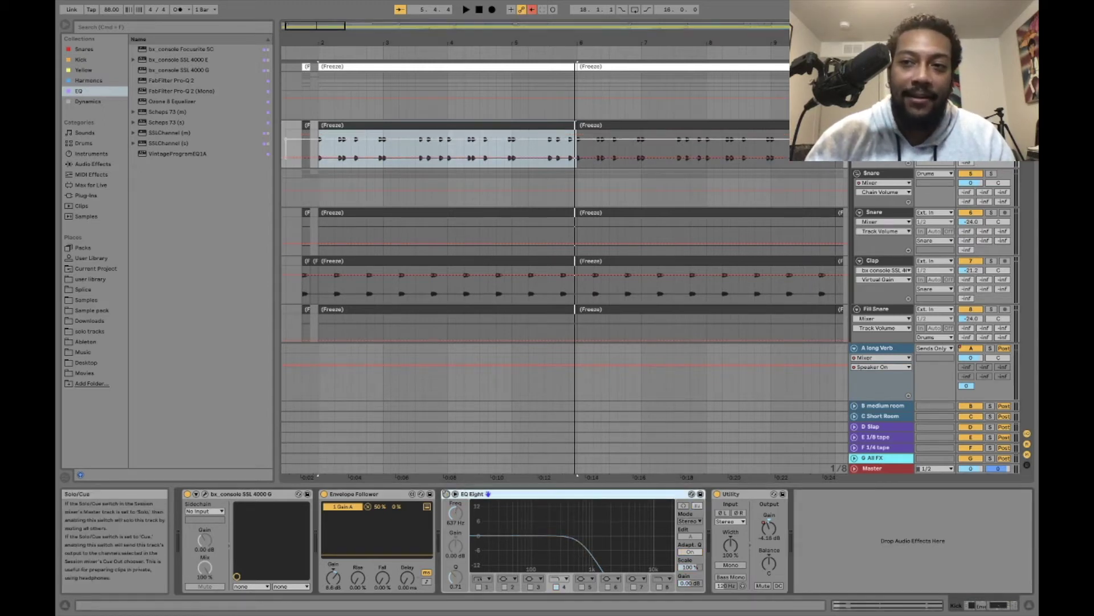
key("space")
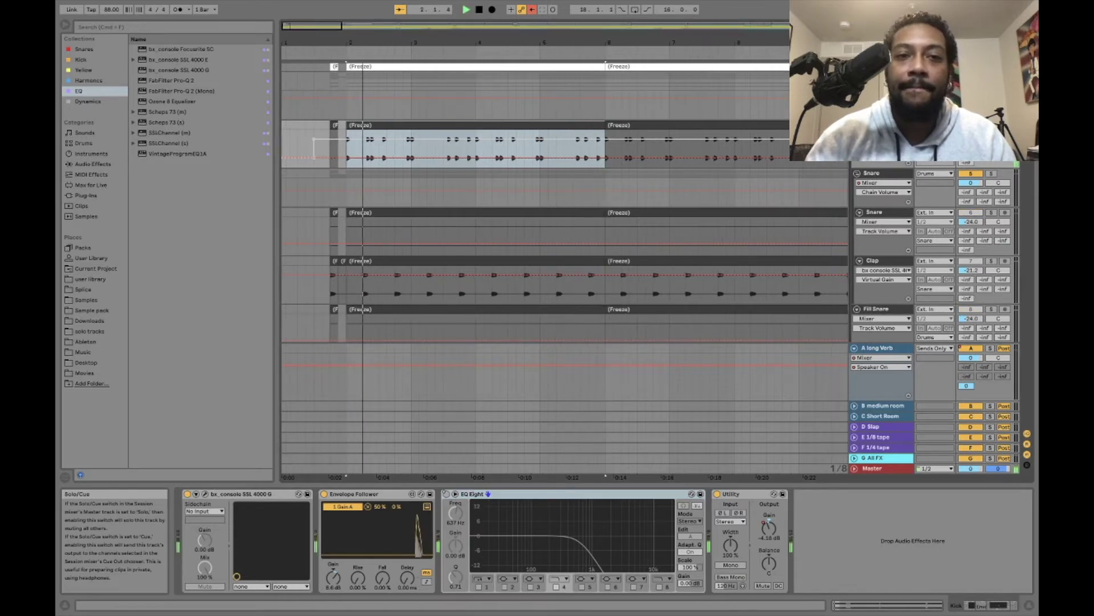
key("space")
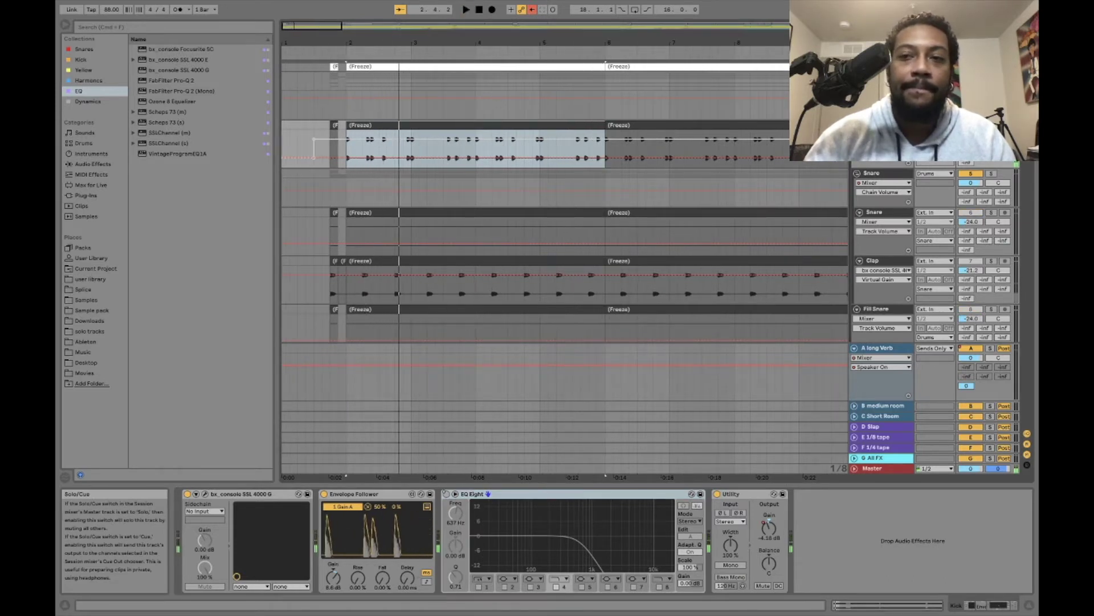
Step: Turn the kick's EQ Eight back on, audition the same bars, and re-enable the overridden automation
left_click(447, 495)
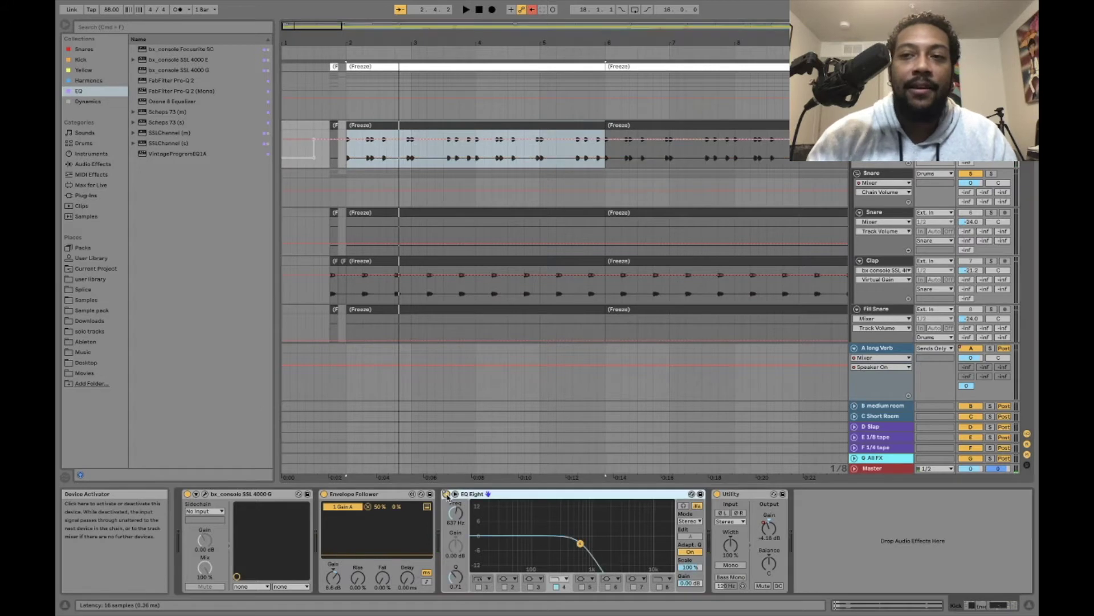
key("space")
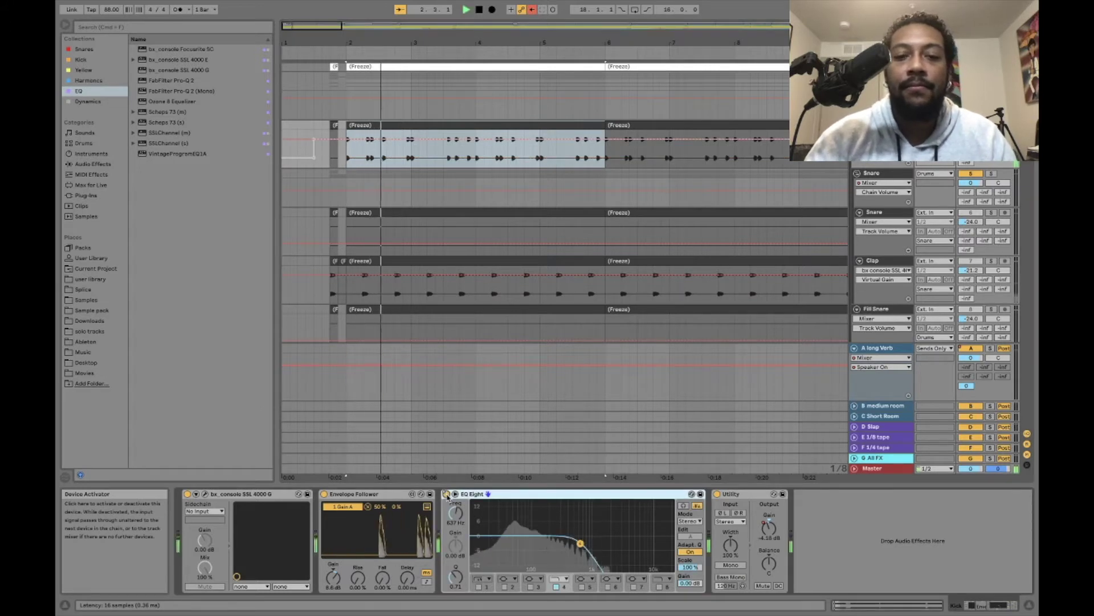
key("space")
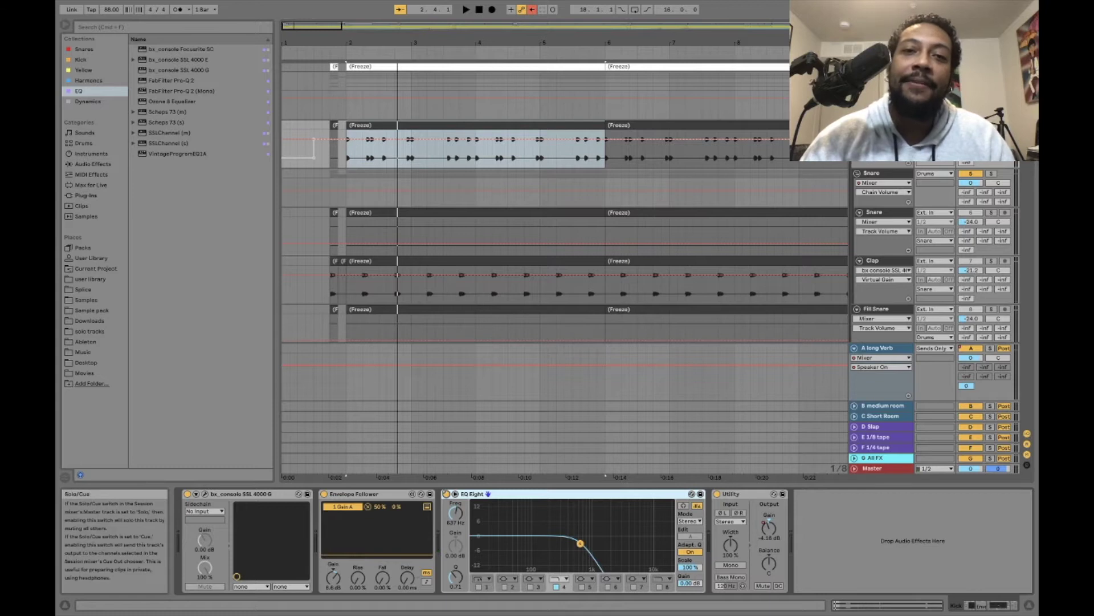
left_click(532, 12)
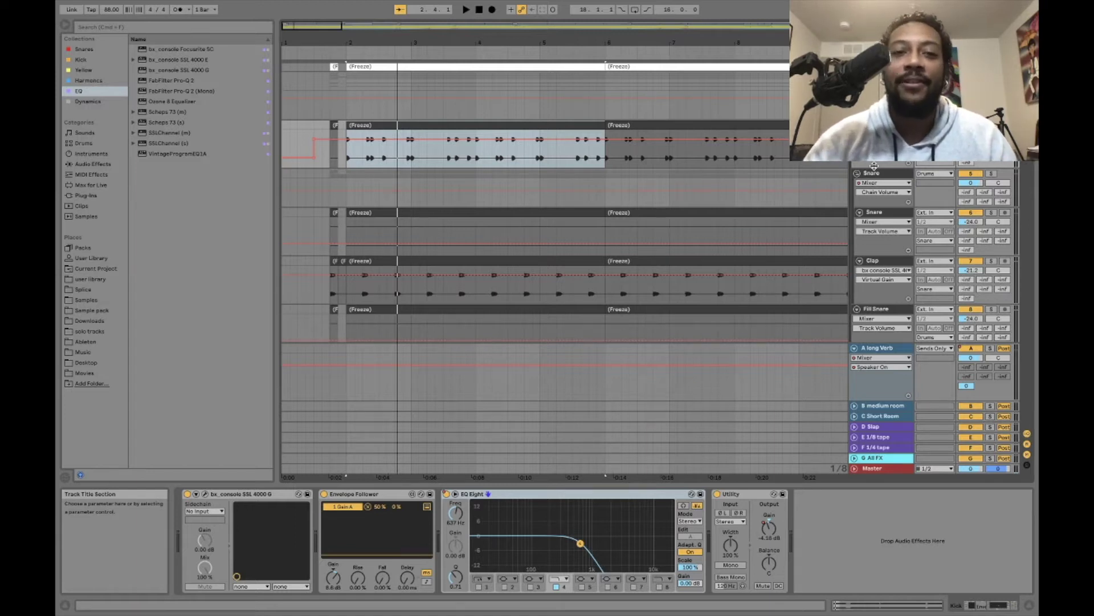
Step: Audition the beat from bar 2 and look through the remaining drum, bass, chord and melody tracks down to the horns
scroll(874, 166, "down", 5)
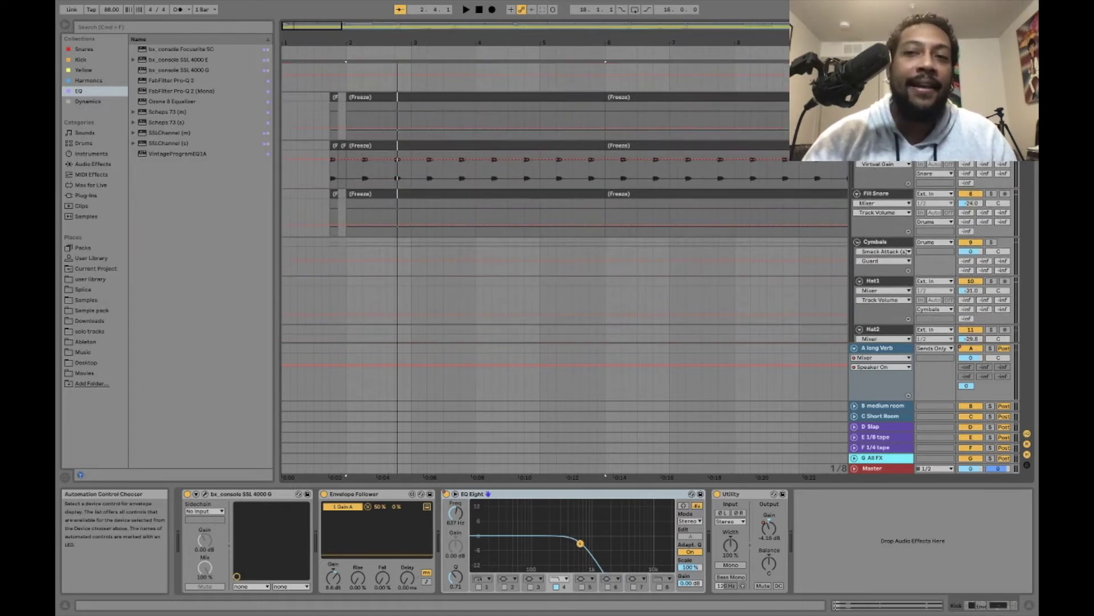
key("space")
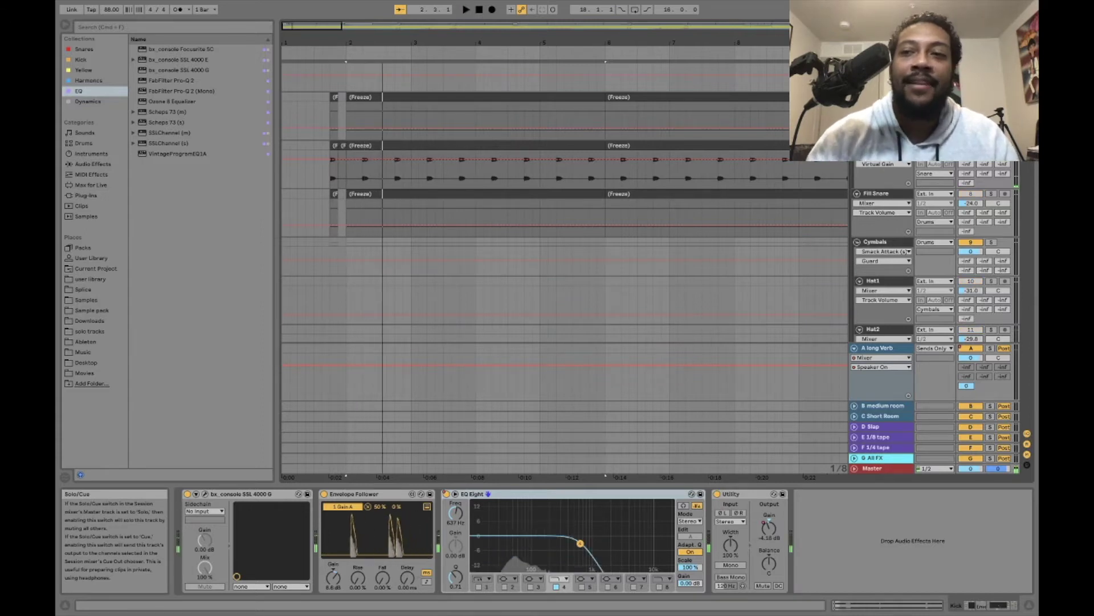
scroll(934, 257, "down", 6)
scroll(935, 257, "up", 6)
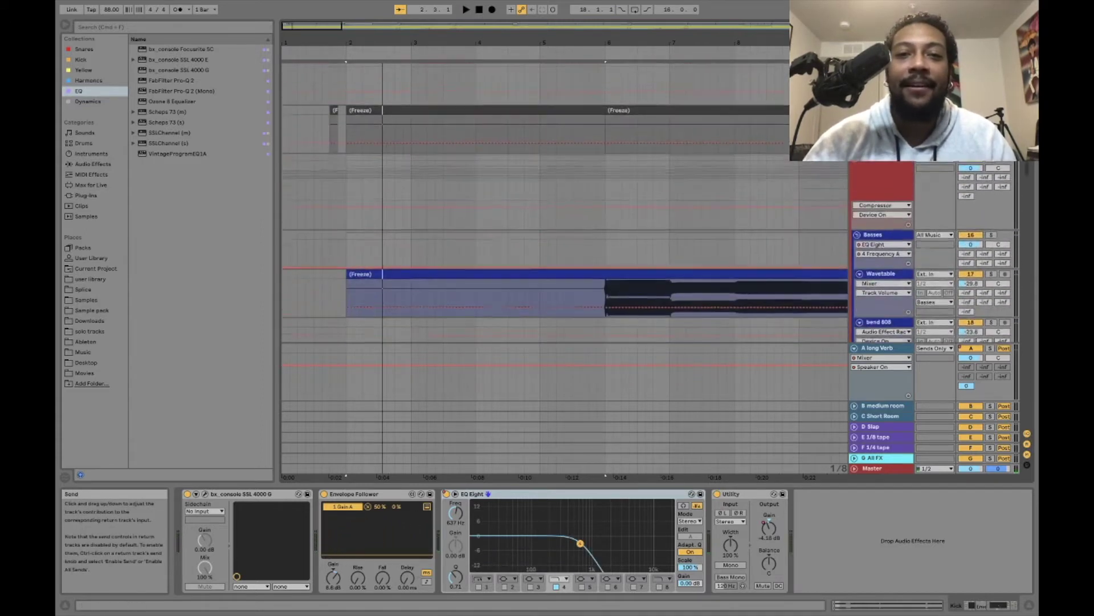
scroll(935, 256, "down", 10)
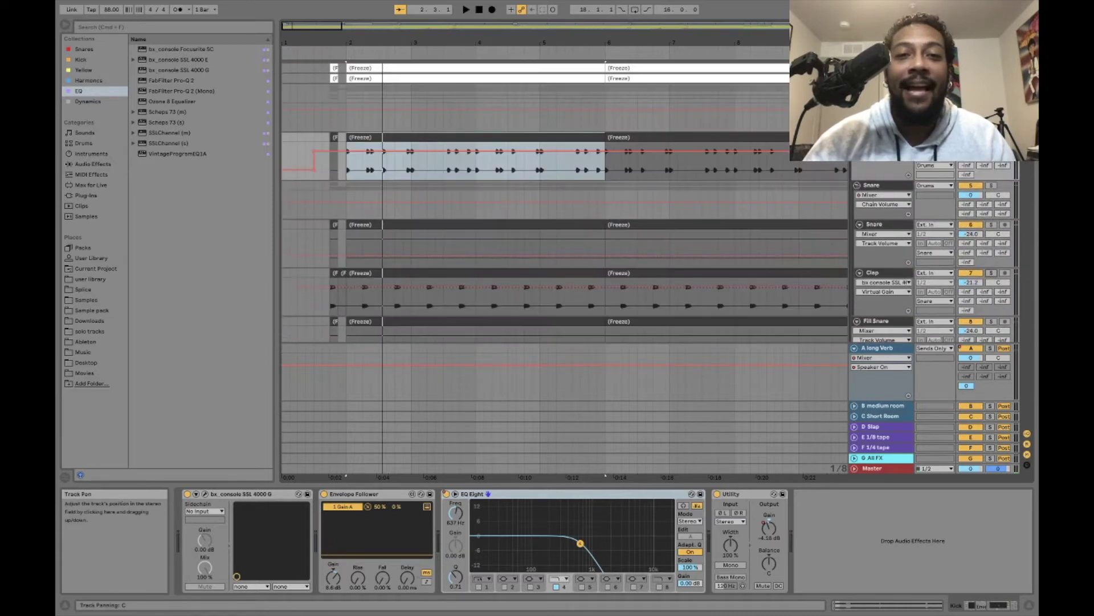
scroll(935, 256, "down", 4)
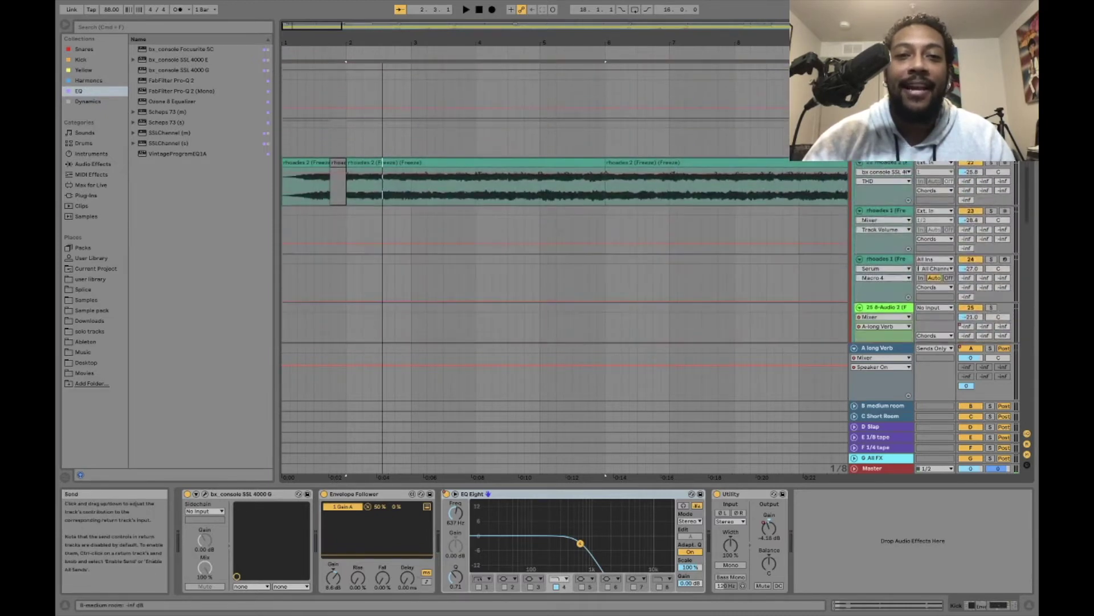
scroll(928, 177, "down", 10)
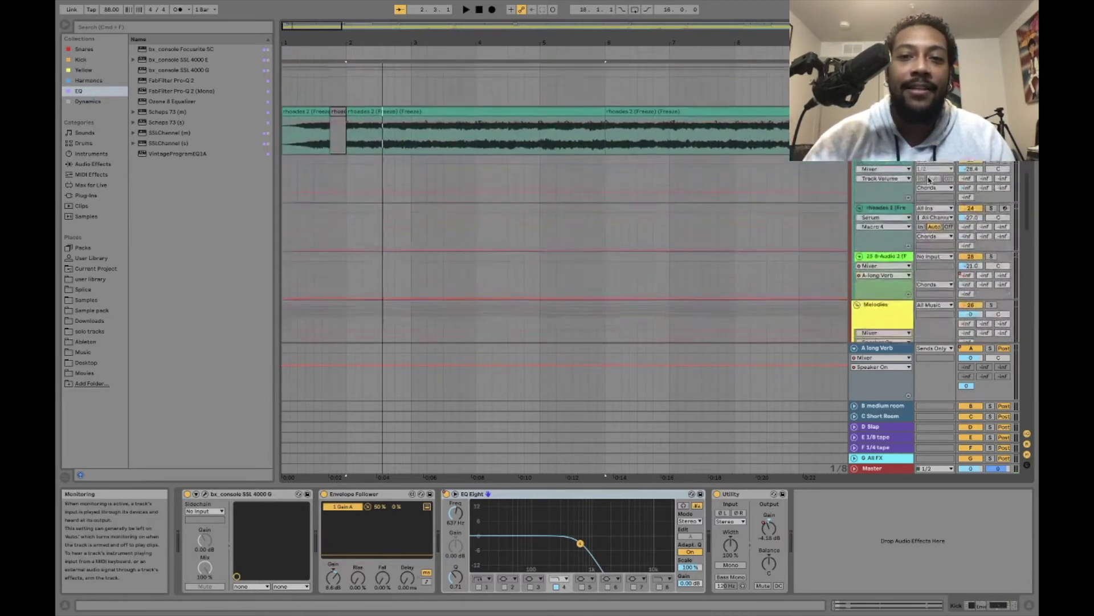
scroll(927, 177, "down", 7)
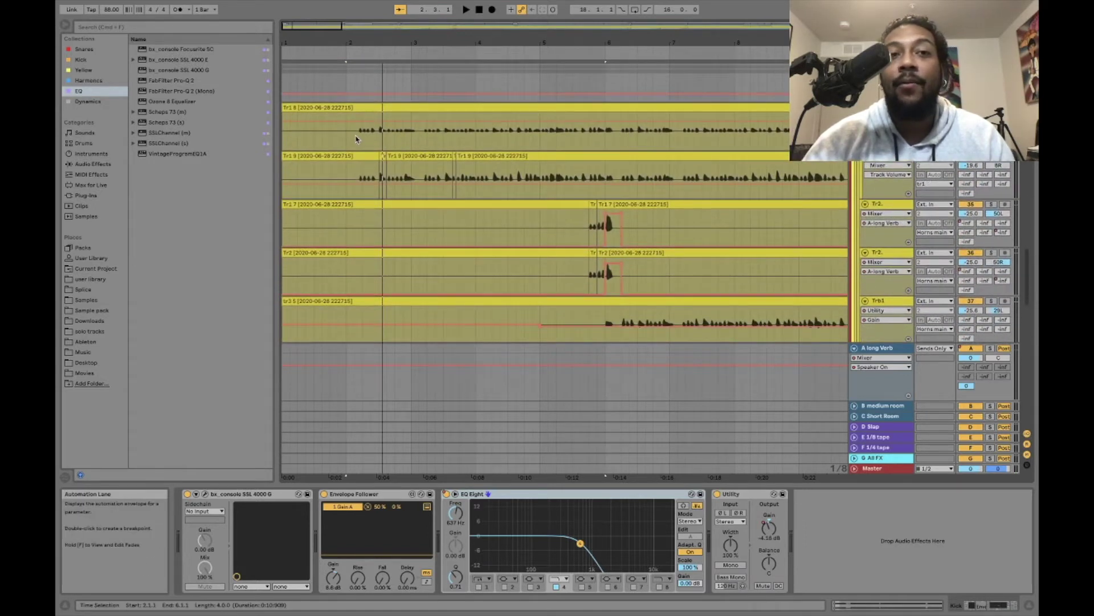
Step: Show the effect chain of the track holding the Tr1 8 clip, select the clip's opening phrase, and audition it several times
left_click(883, 107)
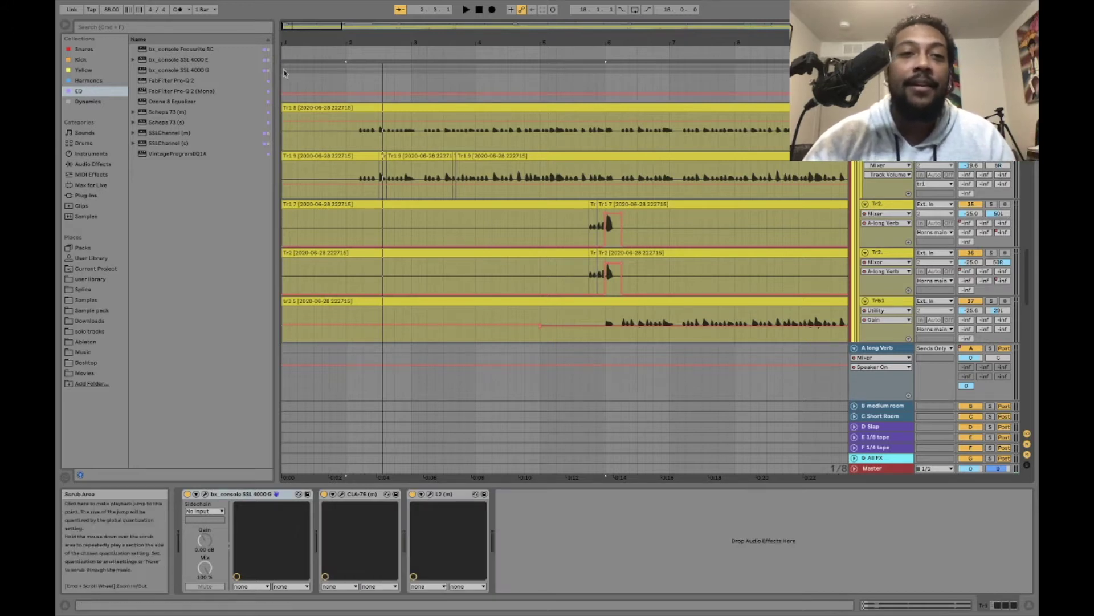
left_click_drag(355, 134, 426, 135)
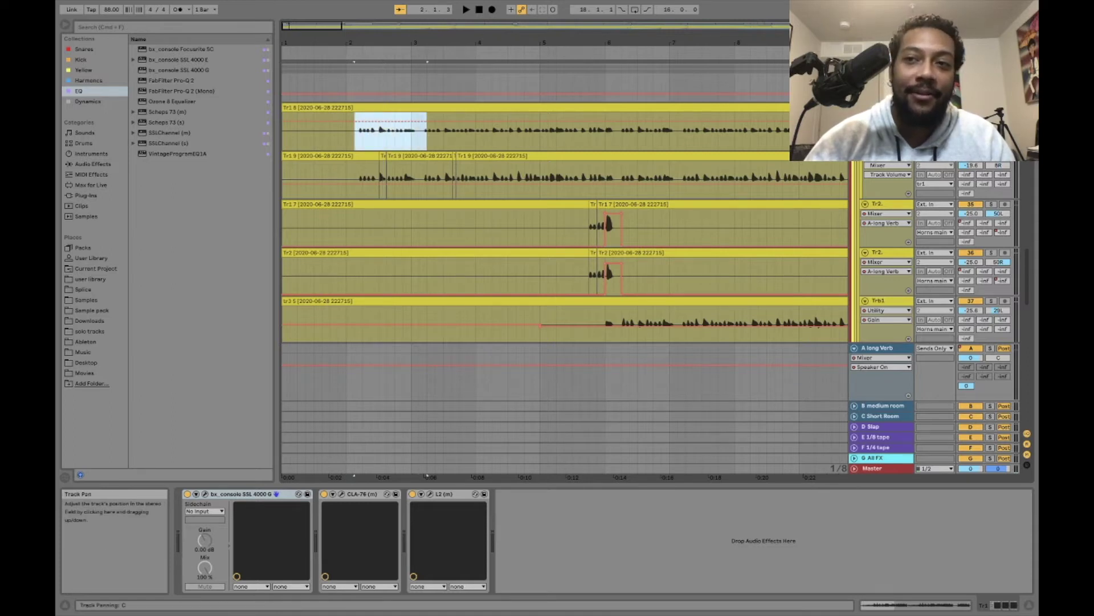
key("space")
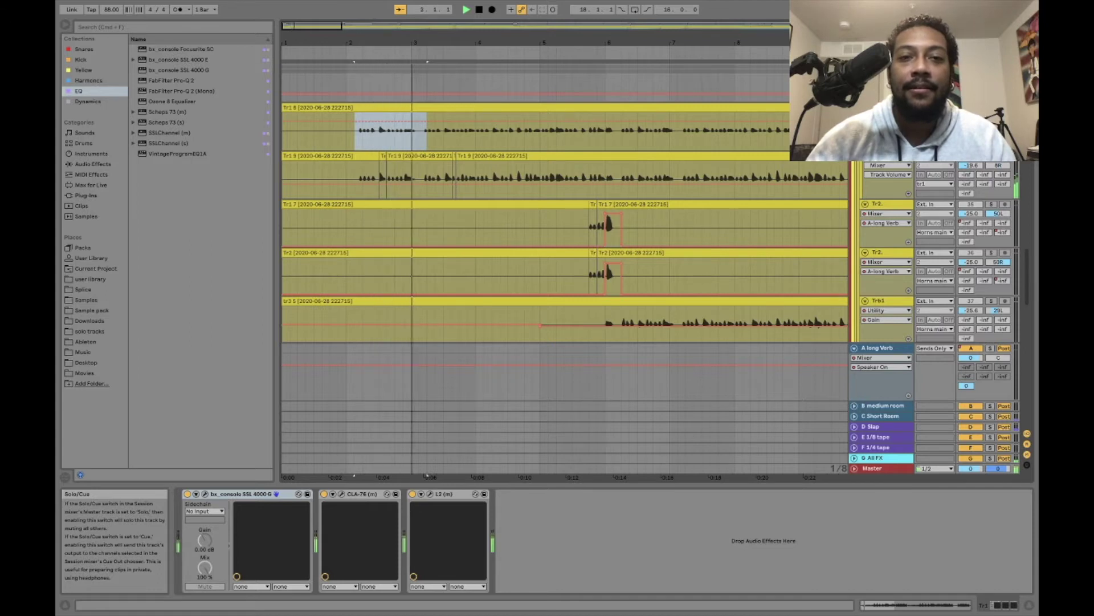
key("space")
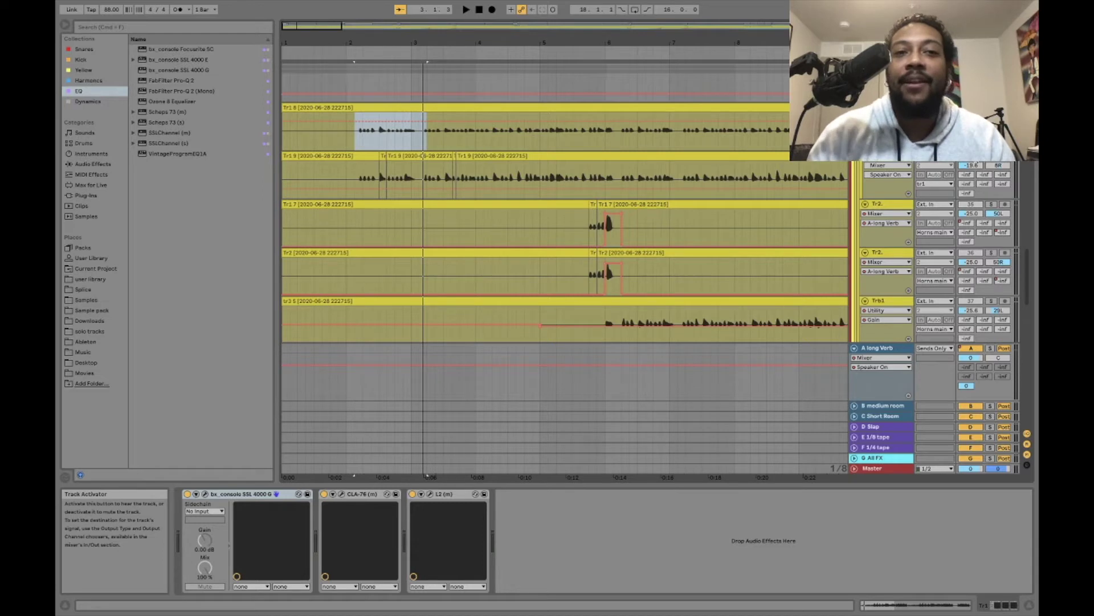
key("space")
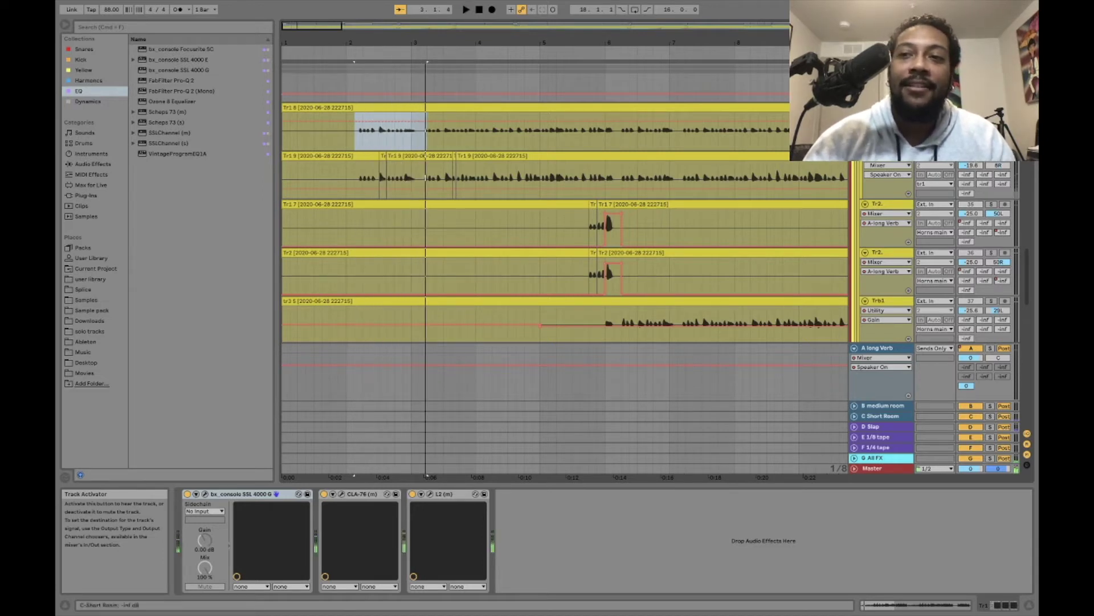
key("space")
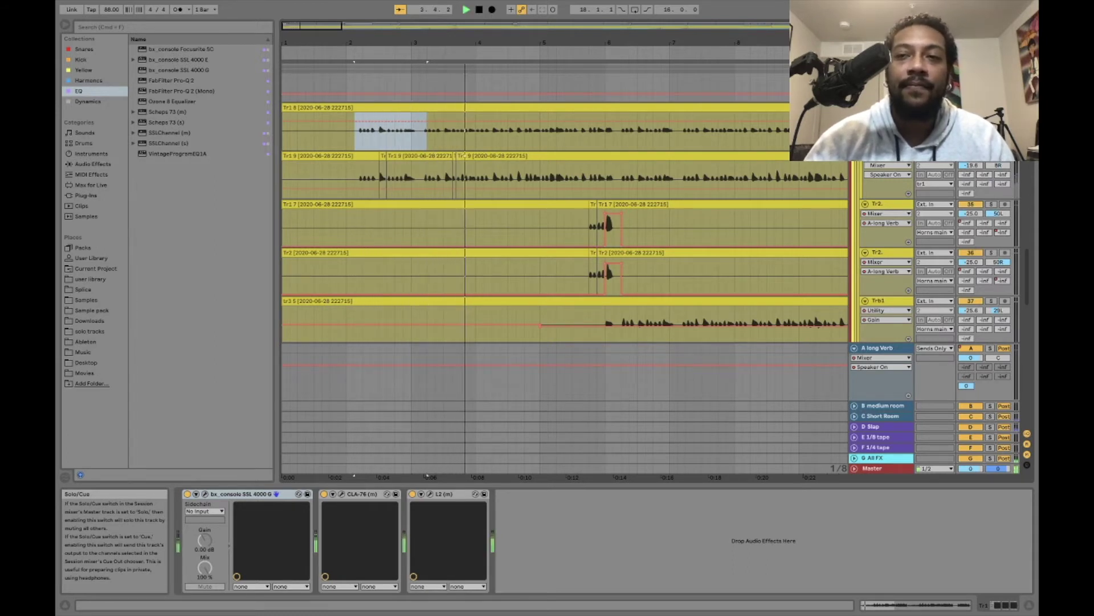
key("space")
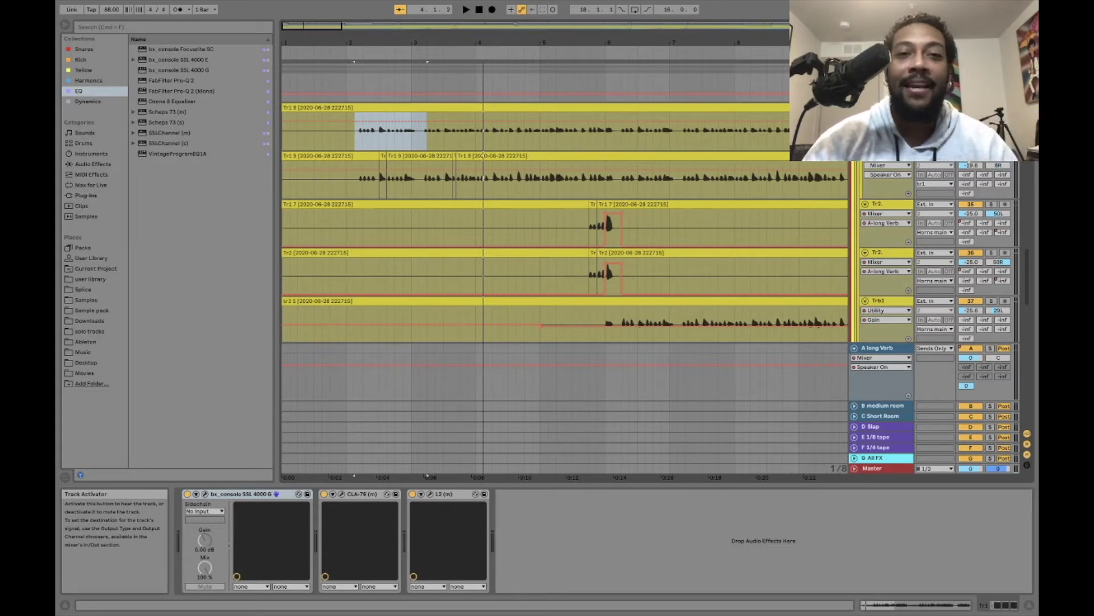
Step: Audition the opening horn phrase again, then select the short Tr1 7 phrase around bar 6 and audition it with both Tr2 tracks soloed
key("space")
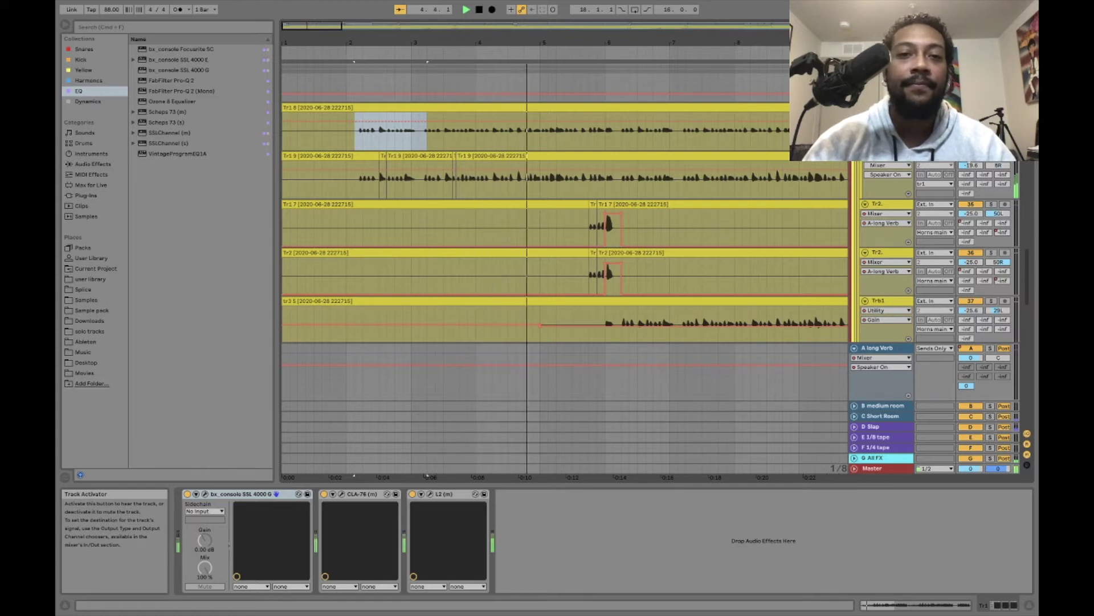
key("space")
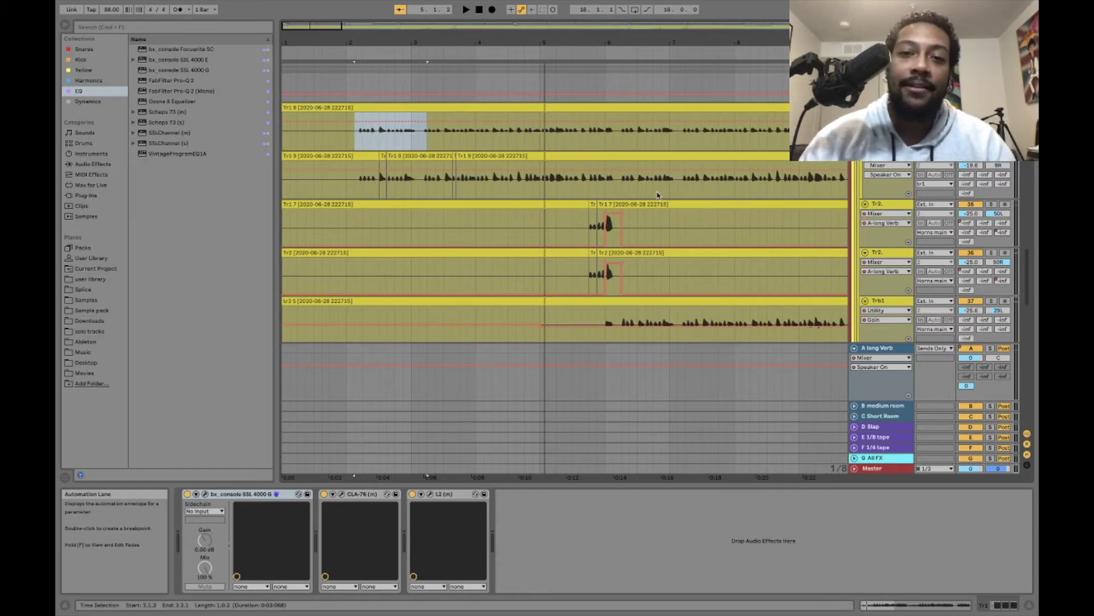
scroll(770, 221, "down", 3)
scroll(741, 211, "right", 3)
scroll(627, 205, "up", 4)
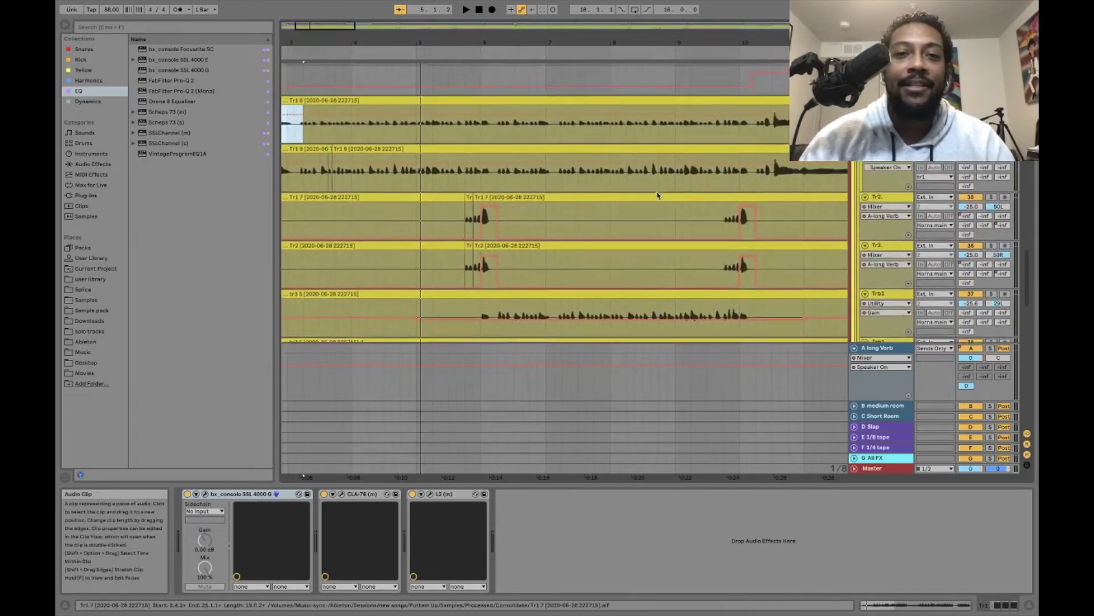
left_click_drag(470, 239, 560, 239)
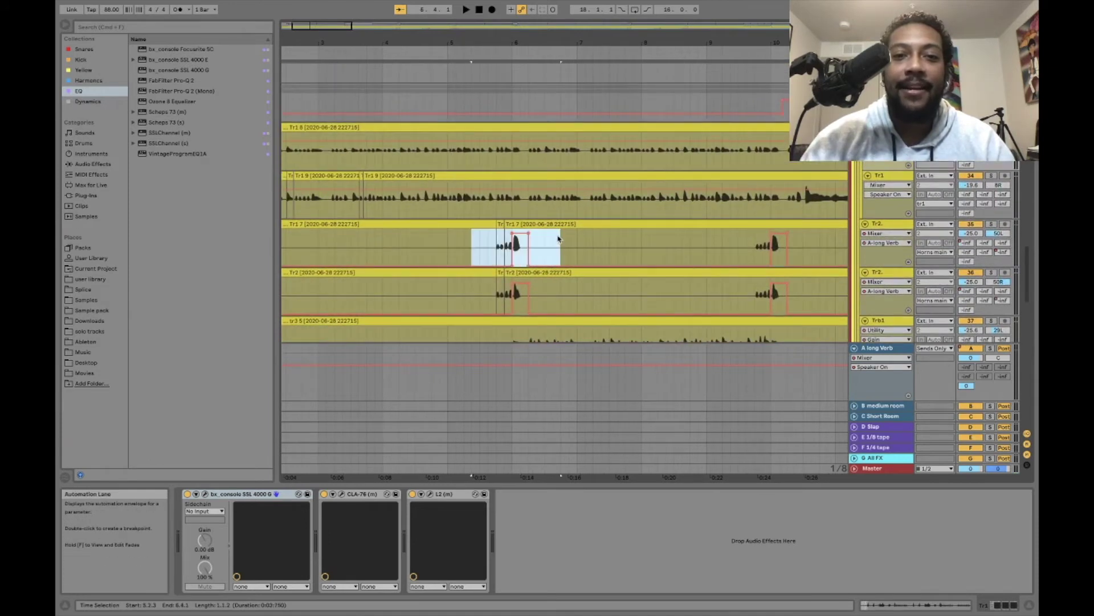
key("space")
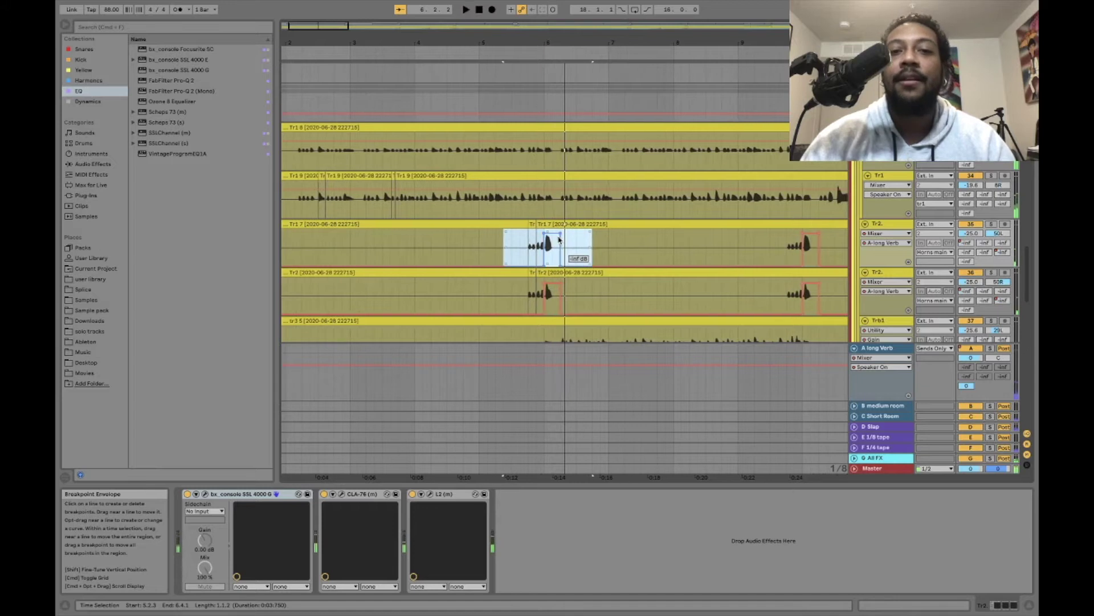
left_click(992, 223)
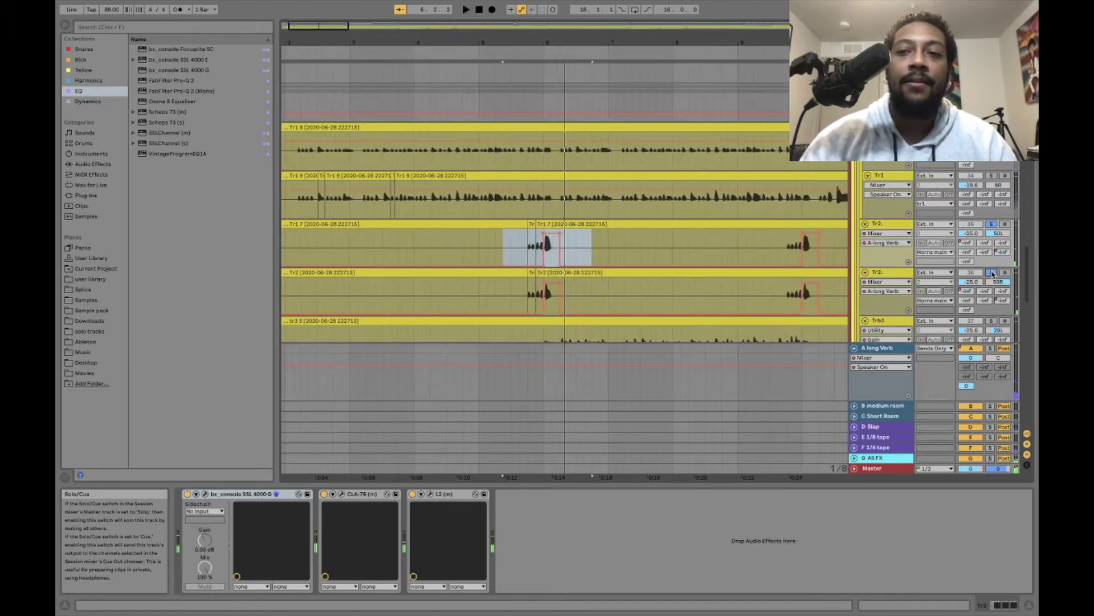
Step: Select the phrase from about bar 5.4 to 10.3 on both Trb1 tracks, audition it with the tracks soloed, and clear the solos
scroll(526, 187, "down", 5)
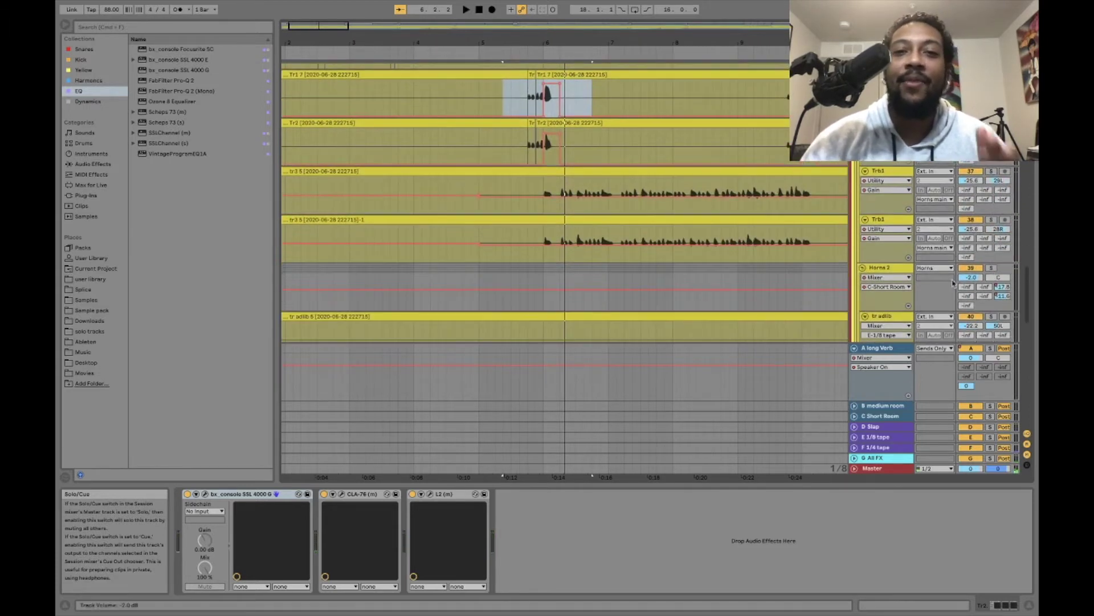
left_click_drag(525, 186, 807, 235)
key("space")
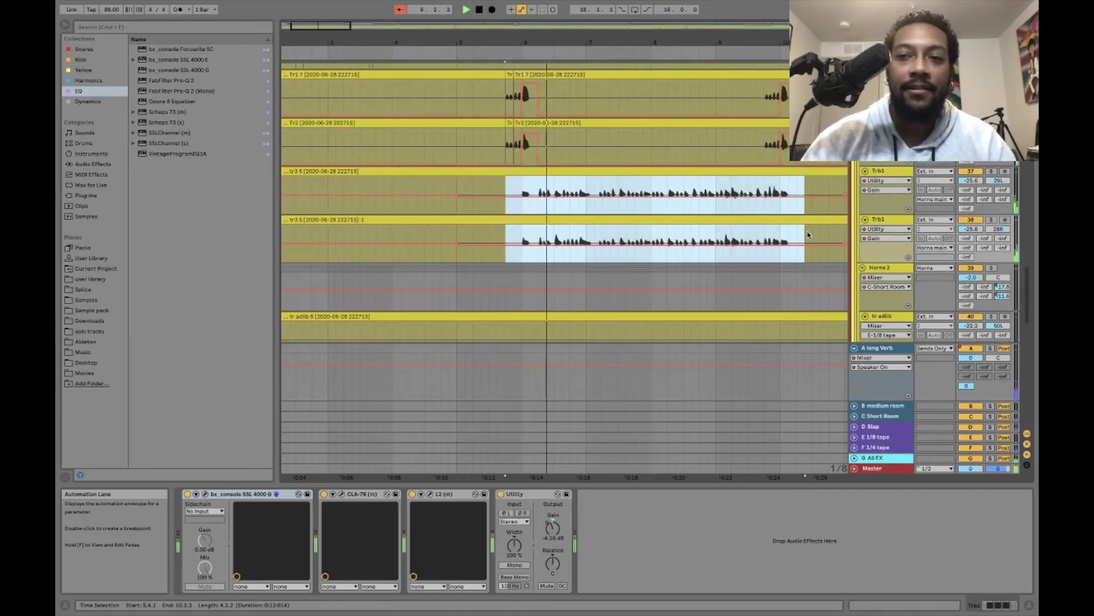
left_click(991, 171)
left_click(991, 220)
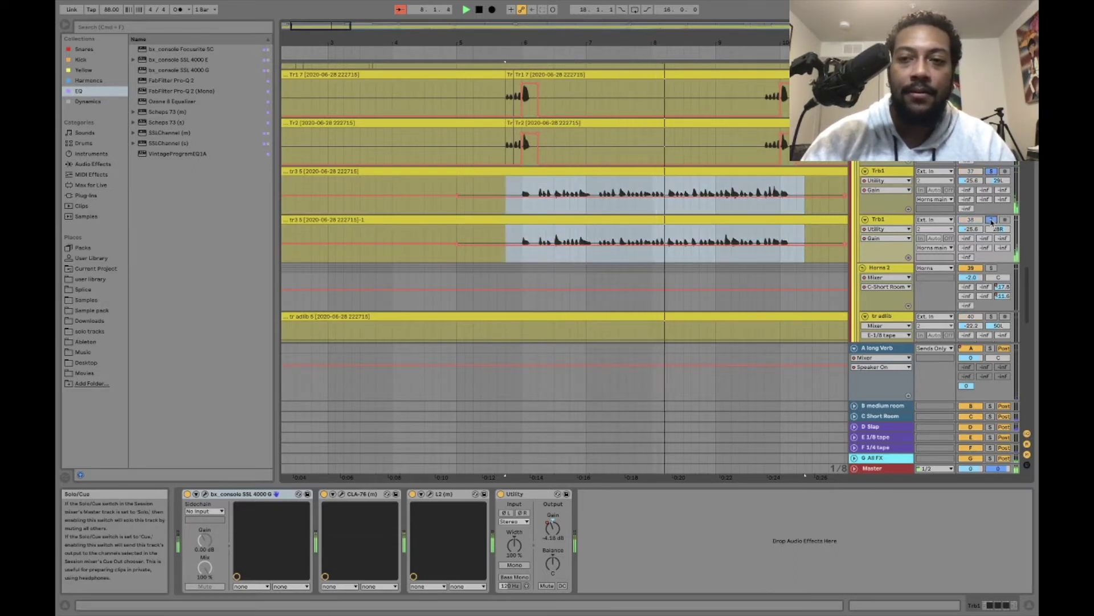
left_click(992, 221)
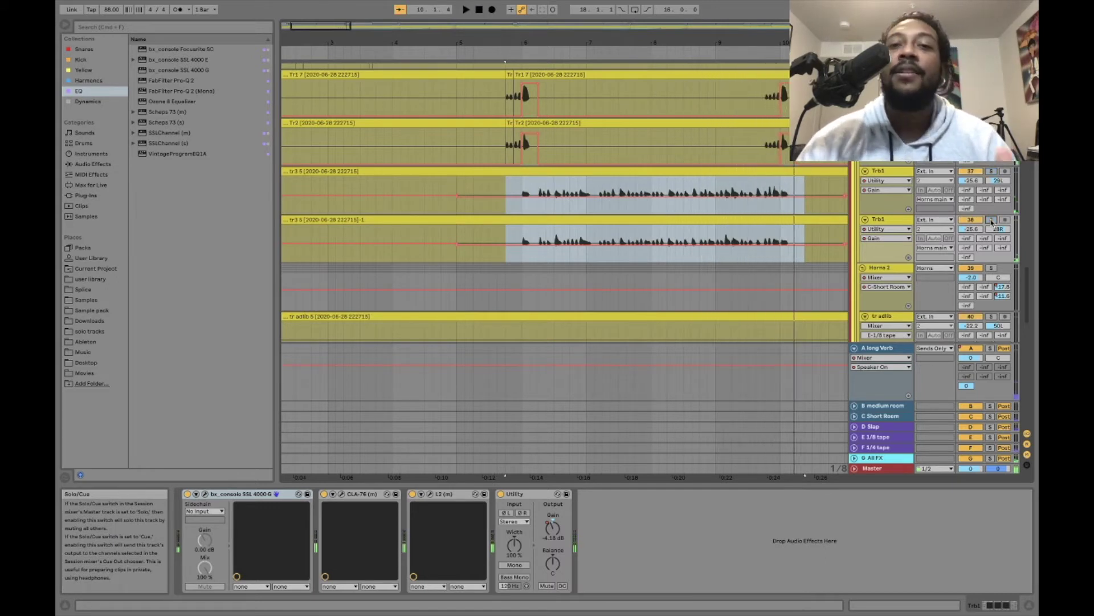
Step: Show the sample settings of the tr3 5 clip on the first Trb1 track and look over the neighbouring horn and adlib clips
scroll(604, 217, "up", 2)
scroll(604, 216, "right", 3)
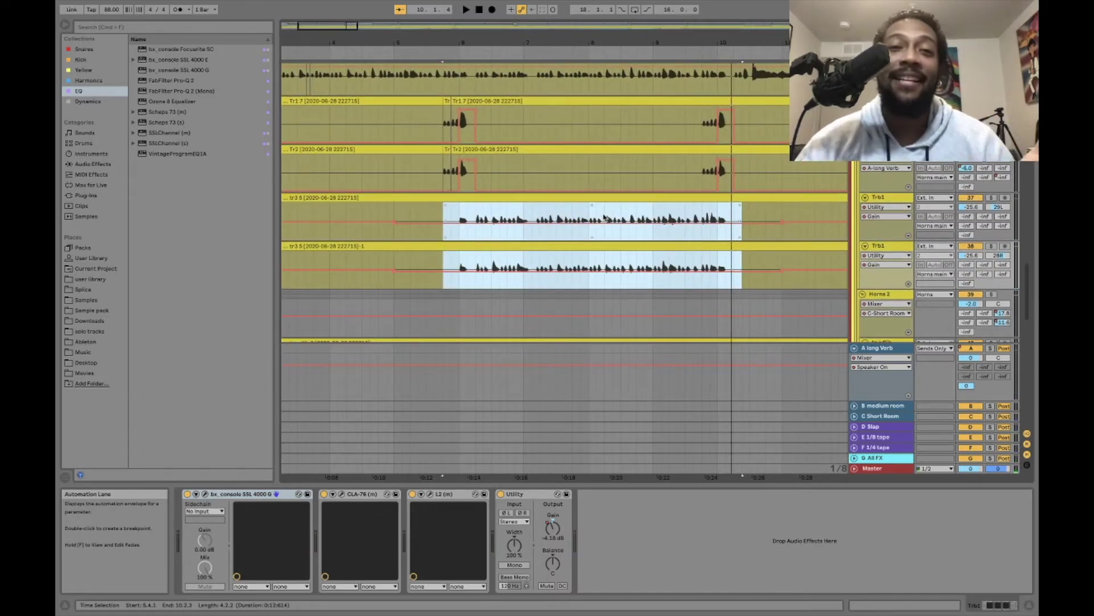
scroll(604, 217, "up", 4)
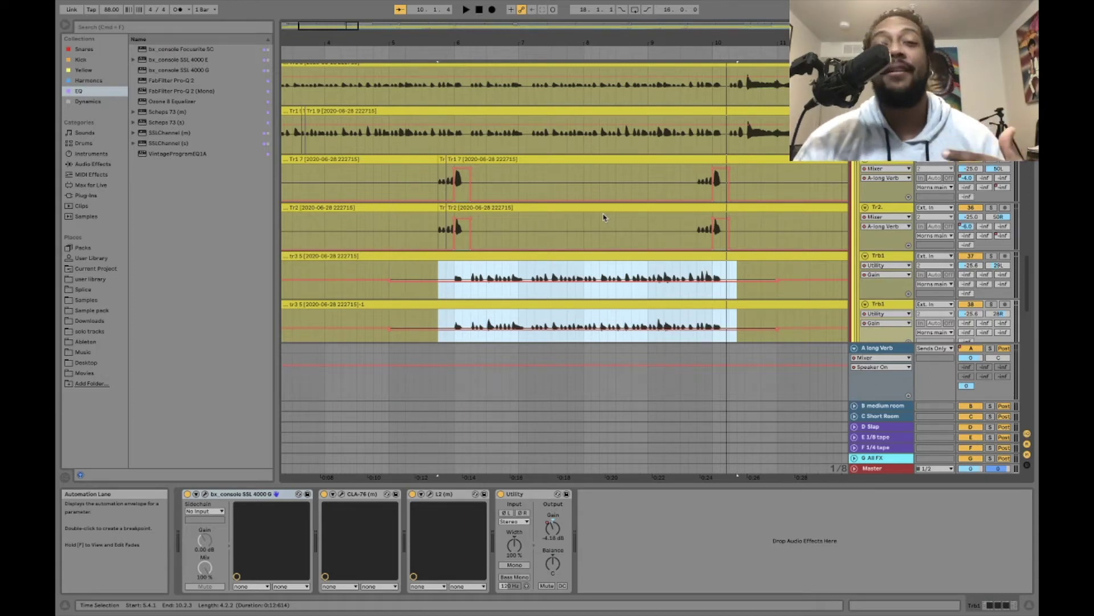
left_click(568, 258)
double_click(569, 258)
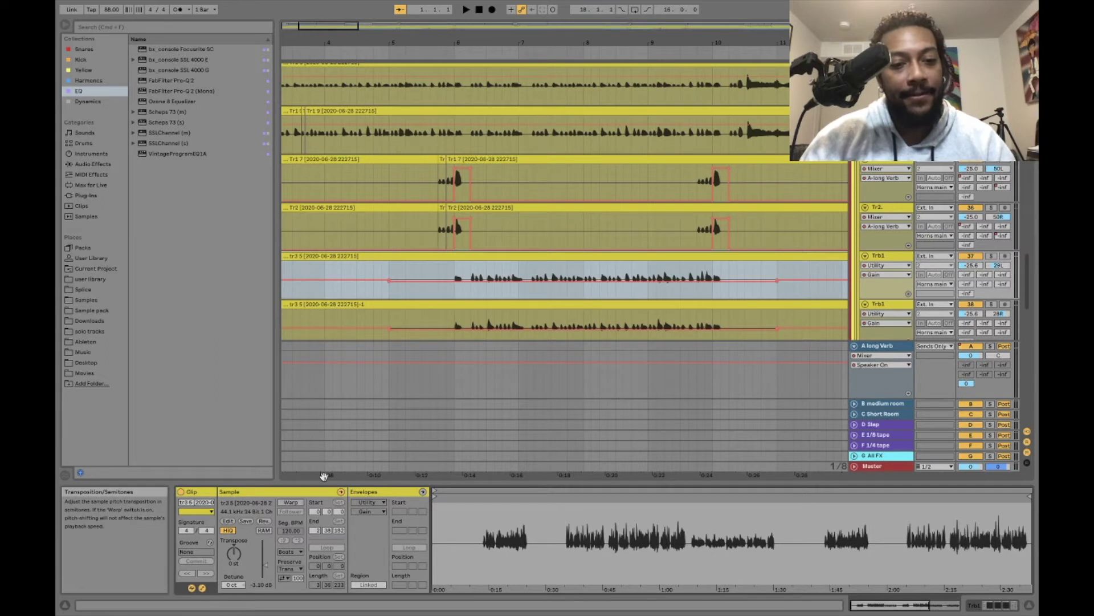
scroll(512, 297, "down", 3)
scroll(512, 297, "down", 2)
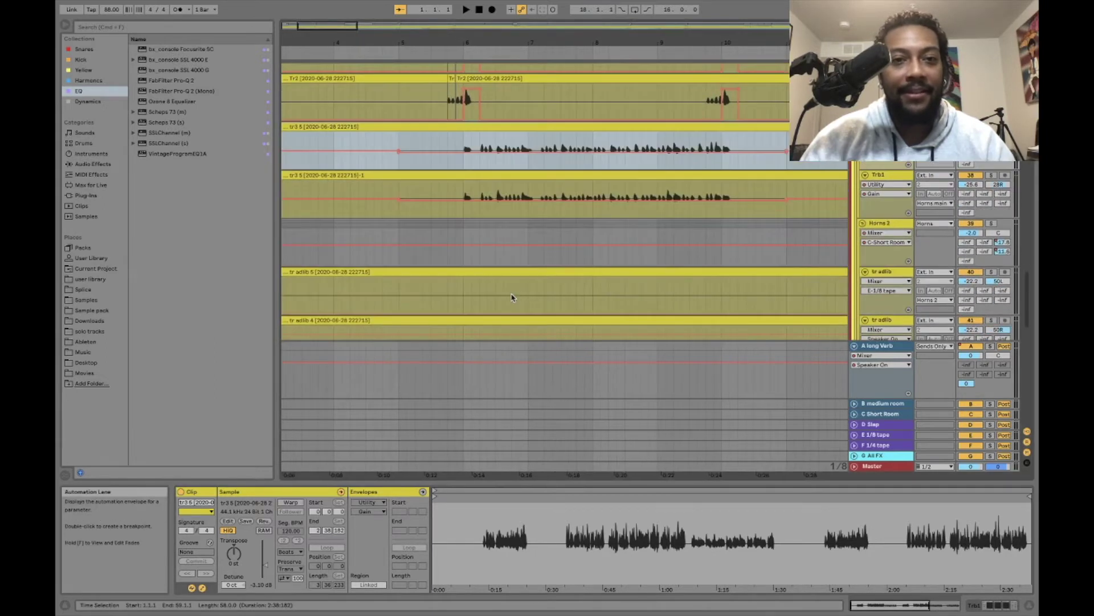
scroll(512, 297, "down", 5)
scroll(512, 297, "up", 3)
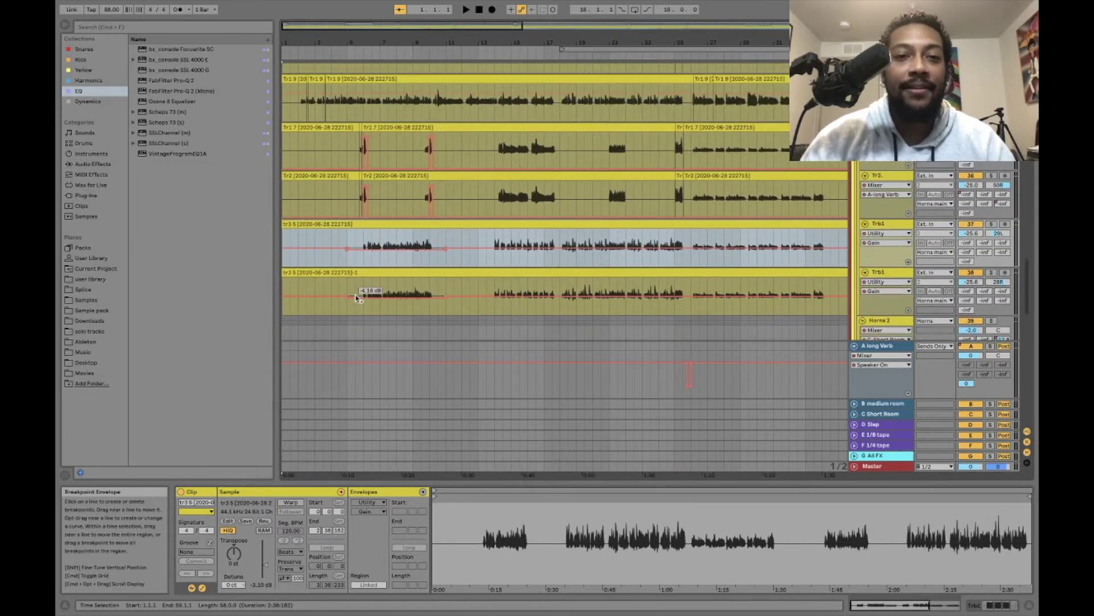
scroll(365, 296, "up", 5)
scroll(400, 266, "left", 4)
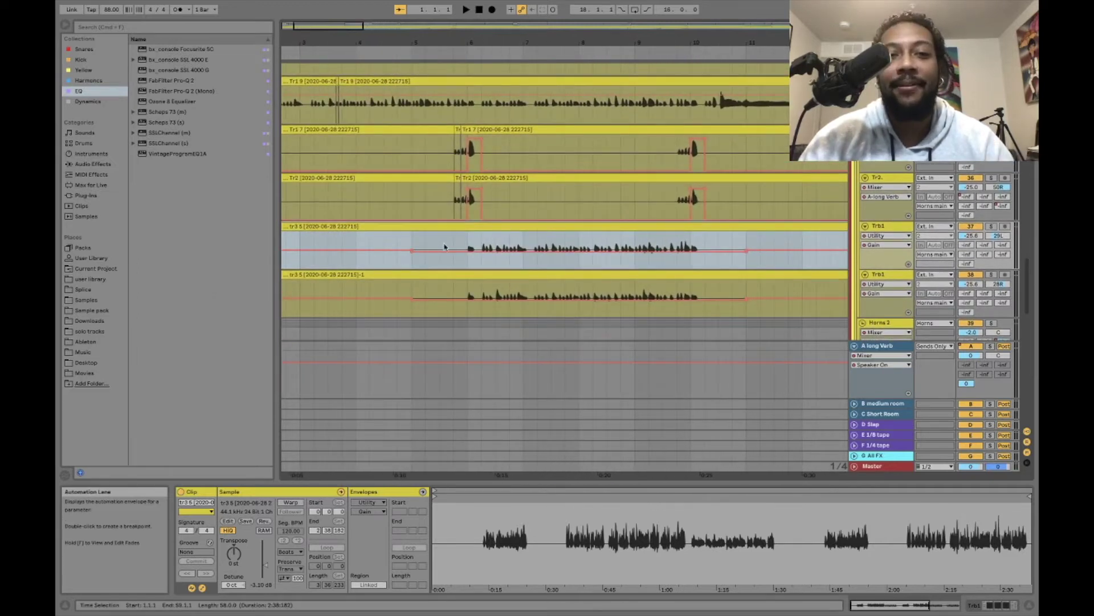
left_click(479, 226)
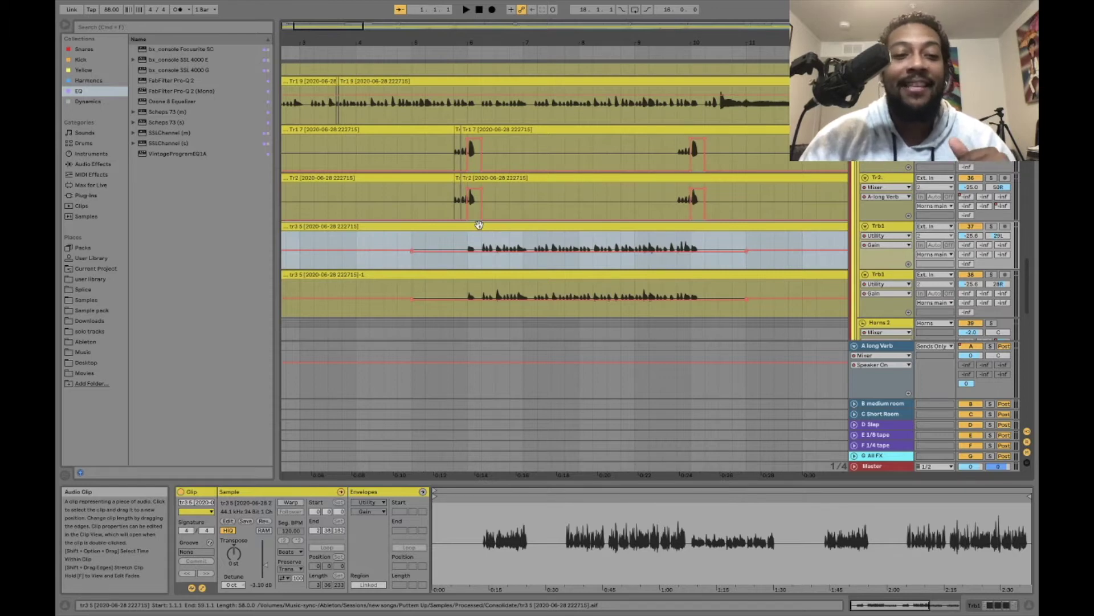
Step: Try transposing the unwarped tr3 5 clip down 12 semitones, and undo the transposition
left_click(232, 554)
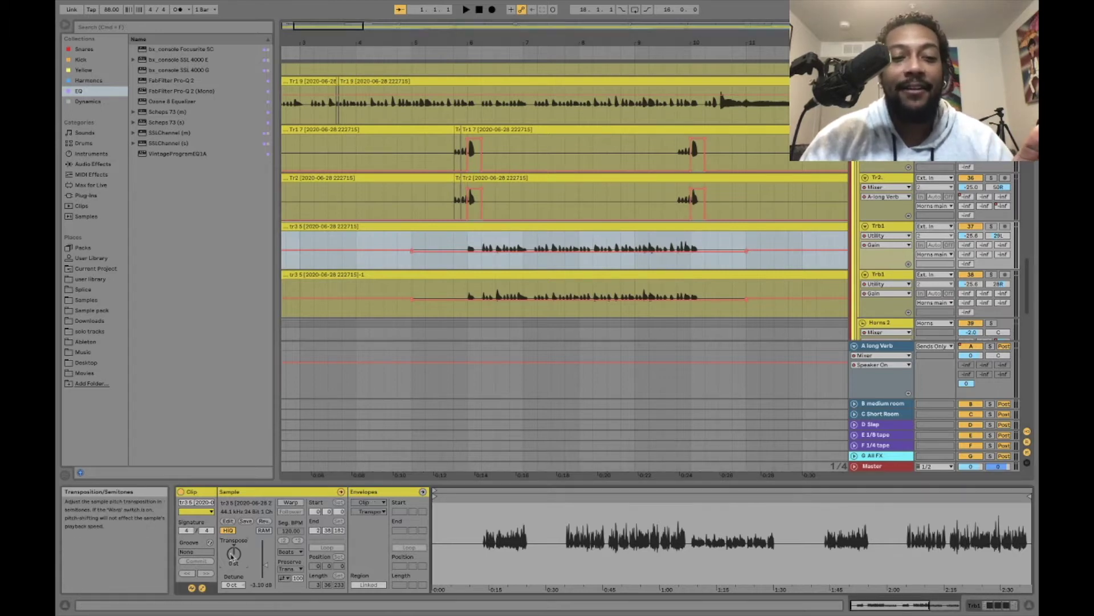
left_click_drag(232, 554, 231, 555)
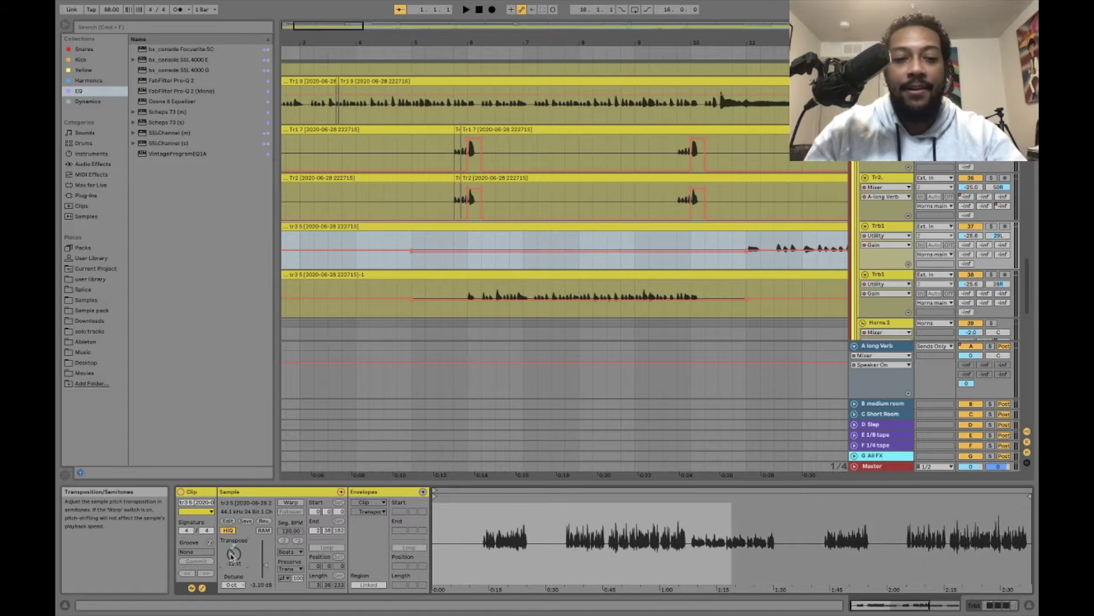
left_click(291, 505)
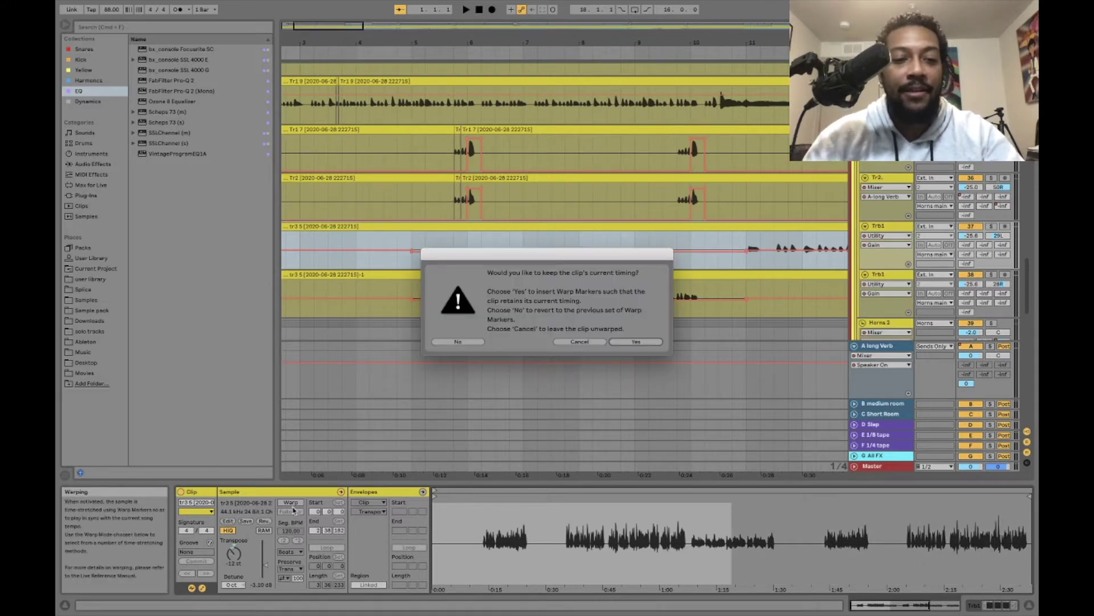
left_click(566, 342)
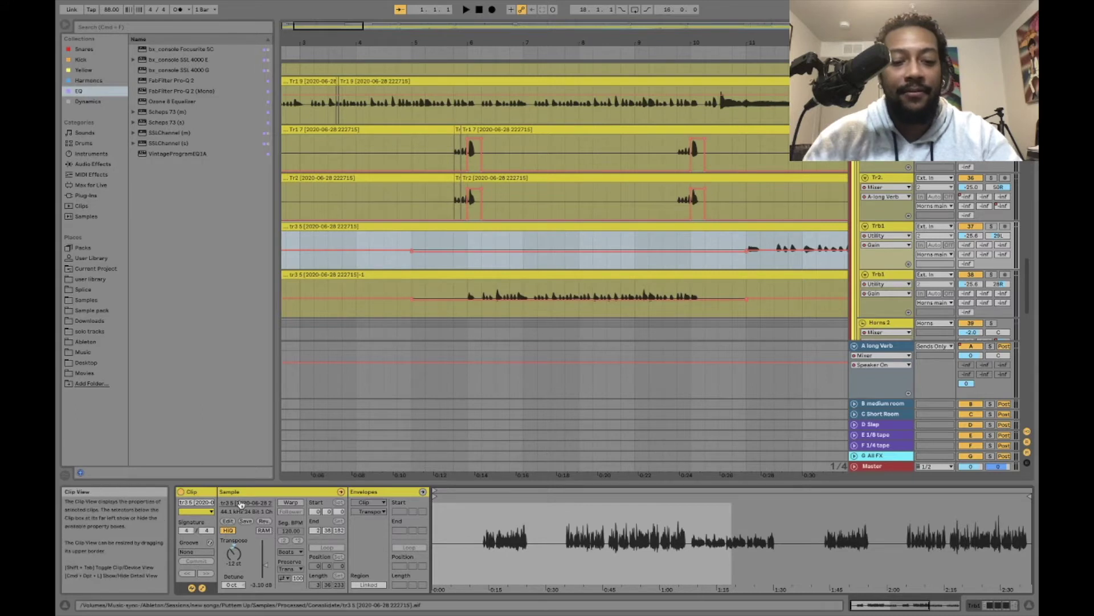
key("super+z")
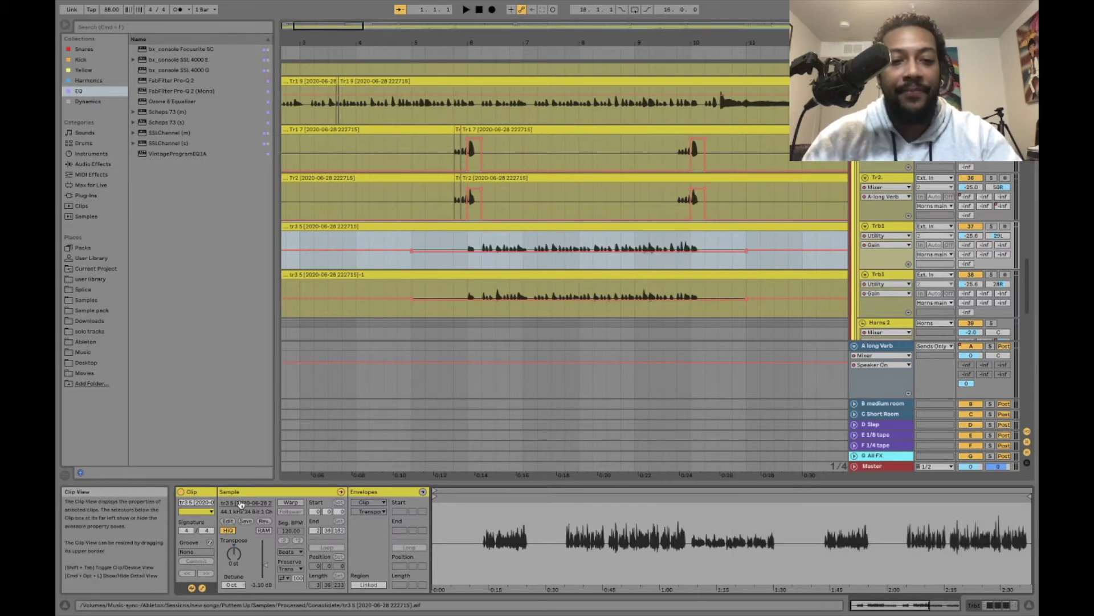
Step: Try transposing the tr3 5 clip by -12 semitones with Warp on in Complex mode, then reset the transposition to 0 and turn Warp off
left_click(290, 502)
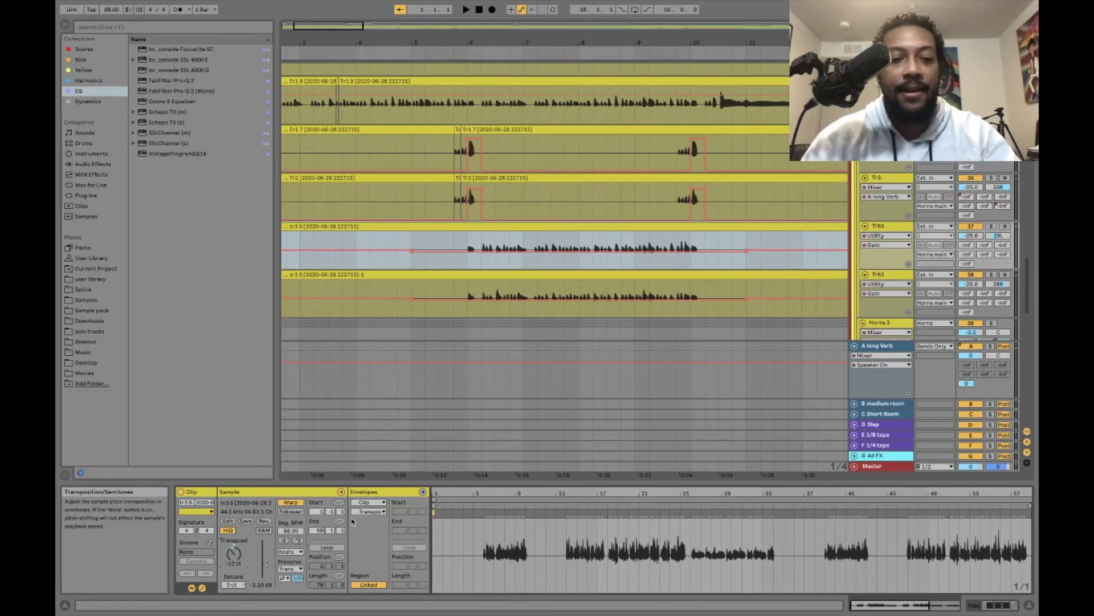
left_click(289, 552)
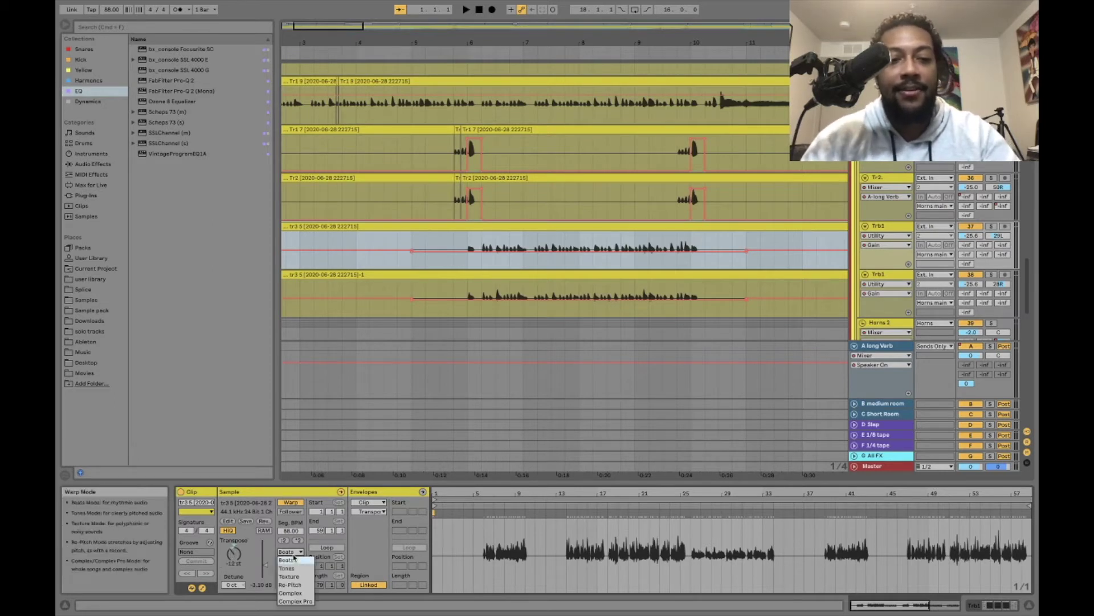
left_click(290, 593)
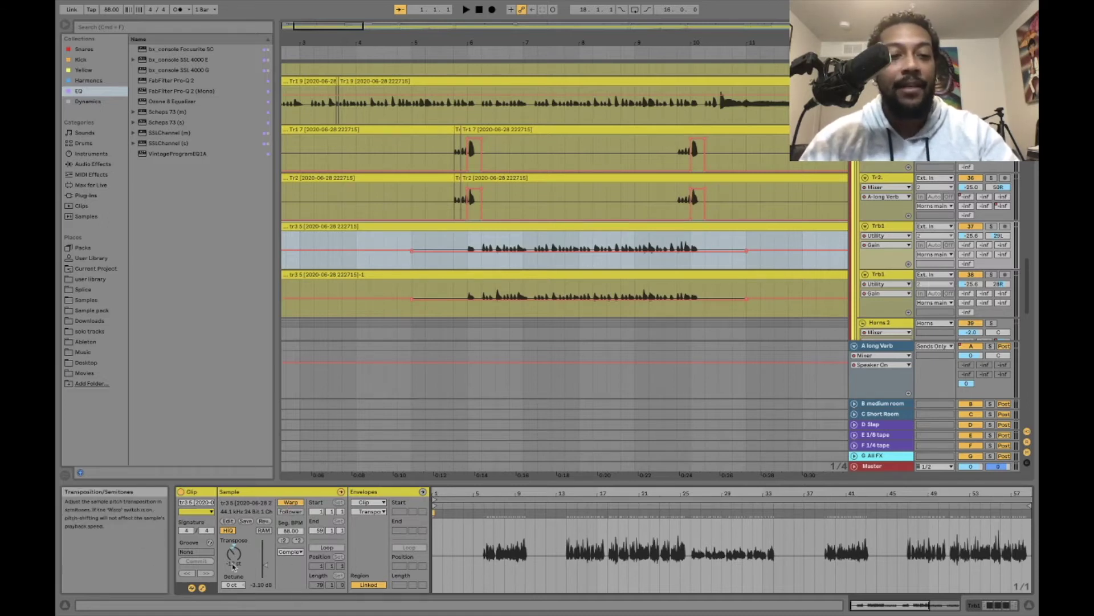
left_click(296, 504)
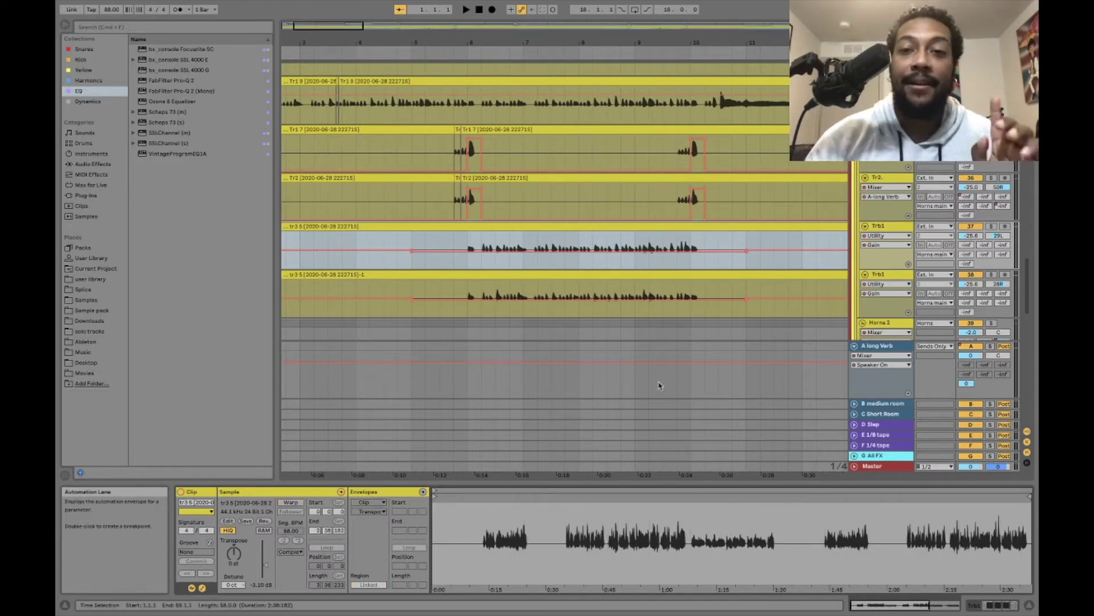
Step: Look through the remaining adlib, vocal, delay and FX tracks down to the Echoe reference track, and return to the horn tracks
scroll(673, 271, "down", 3)
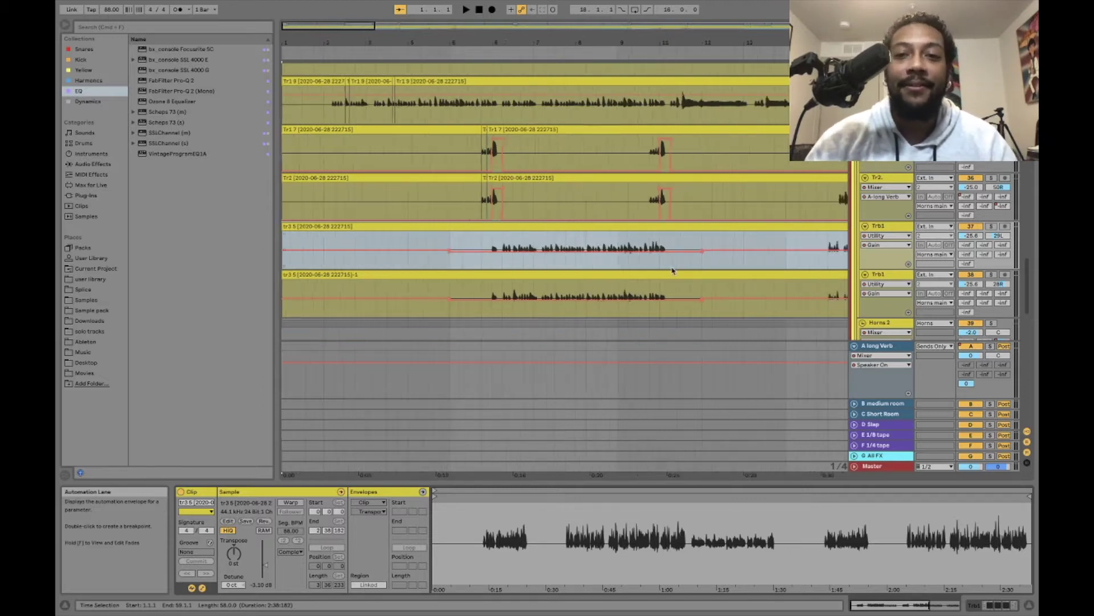
scroll(673, 271, "down", 5)
scroll(673, 270, "down", 12)
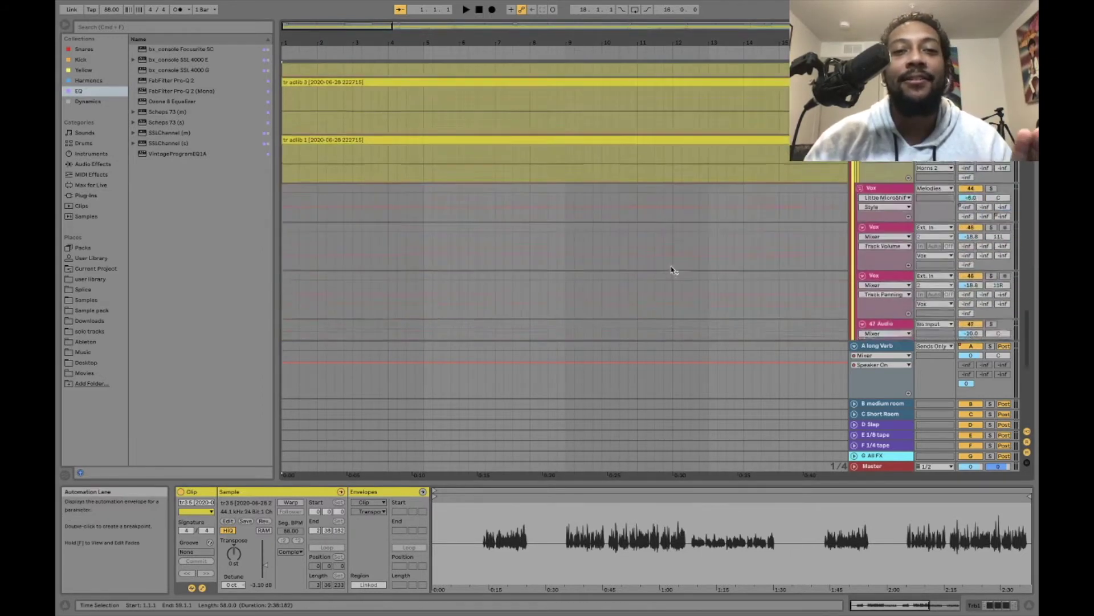
scroll(674, 271, "up", 10)
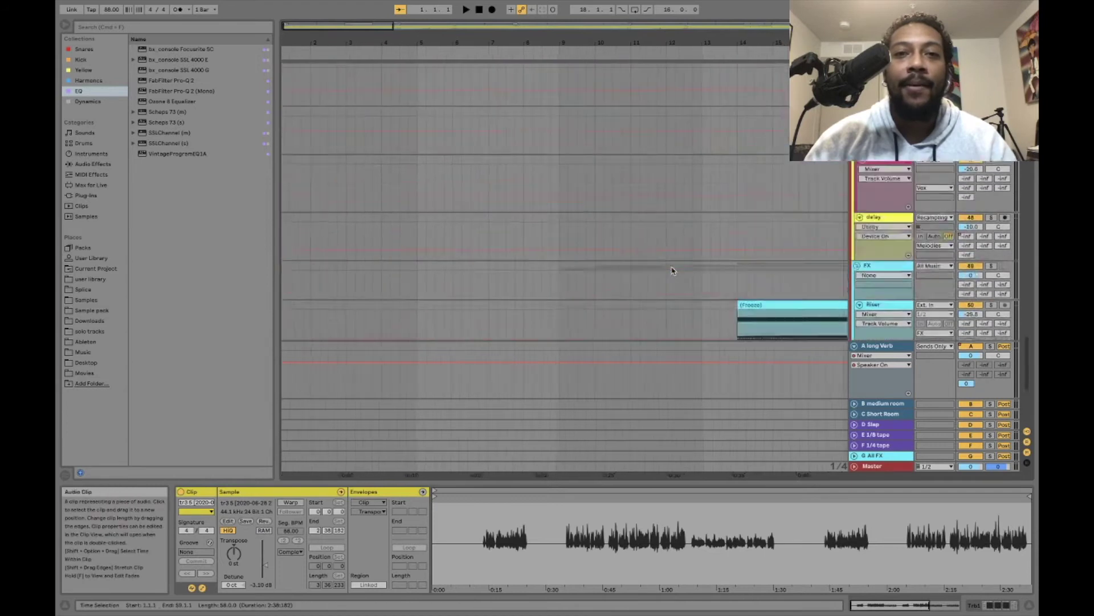
scroll(674, 268, "down", 8)
scroll(670, 270, "up", 15)
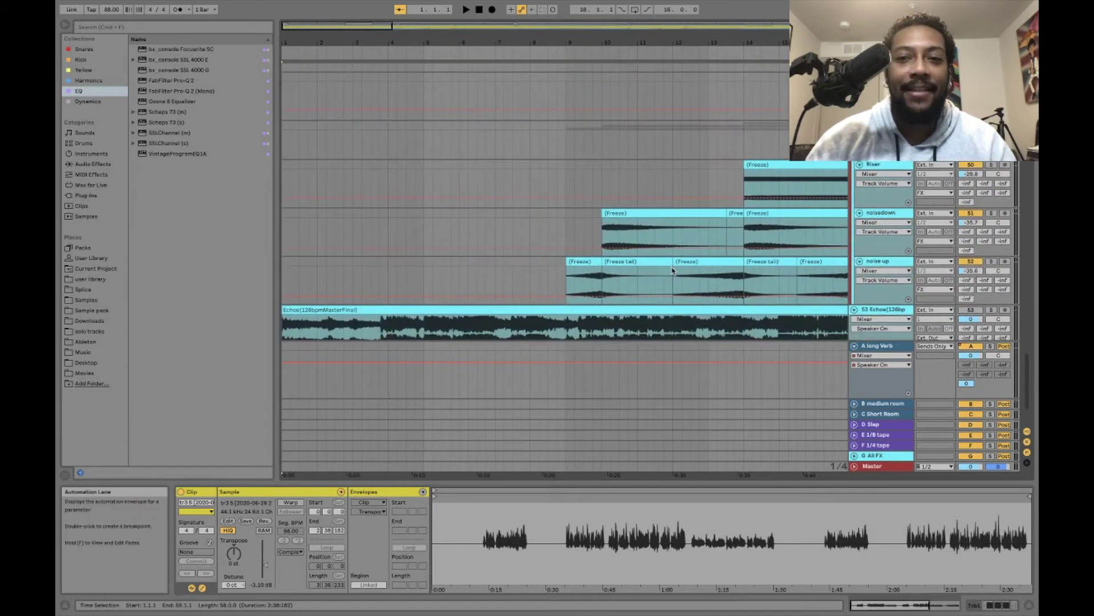
scroll(672, 268, "up", 5)
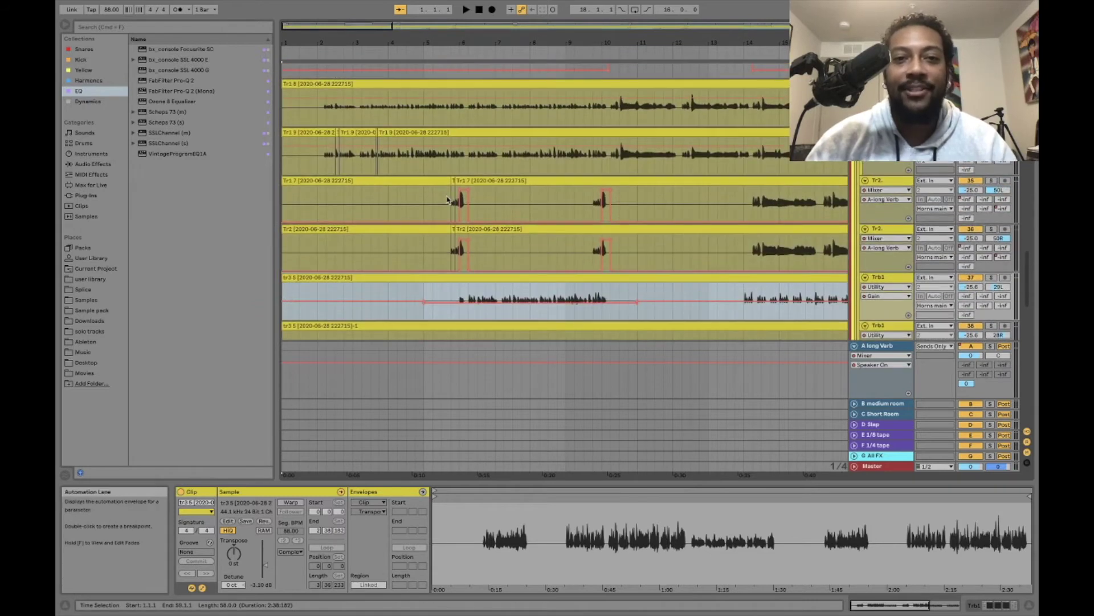
Step: Audition the Tr1 7 horn phrase from bar 5.4, place the insert marker after its reverb send automation, and select the A long Verb return
left_click(448, 199)
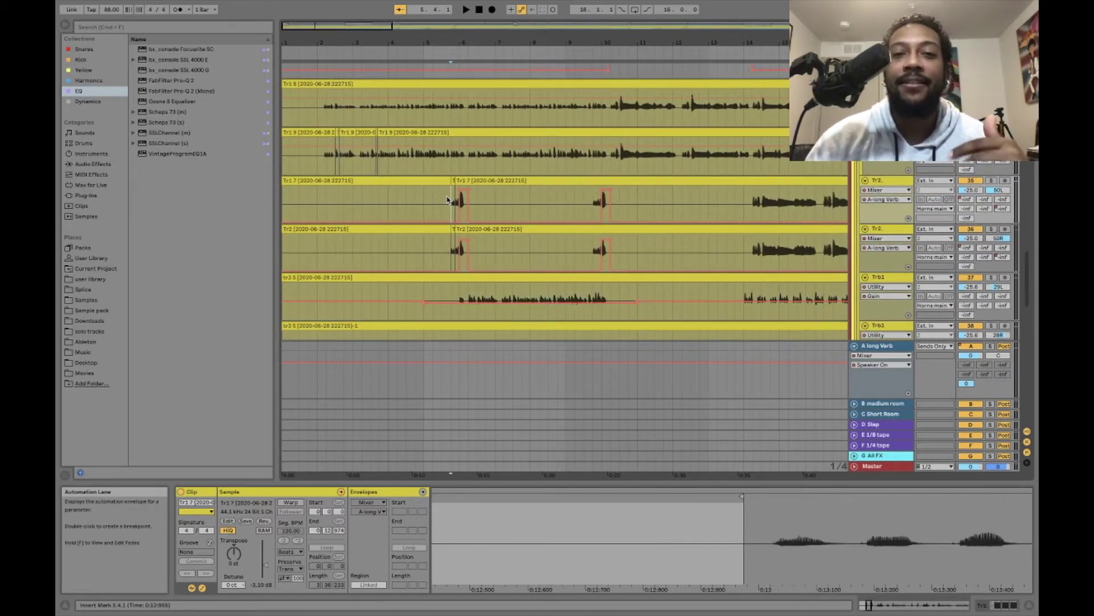
key("space")
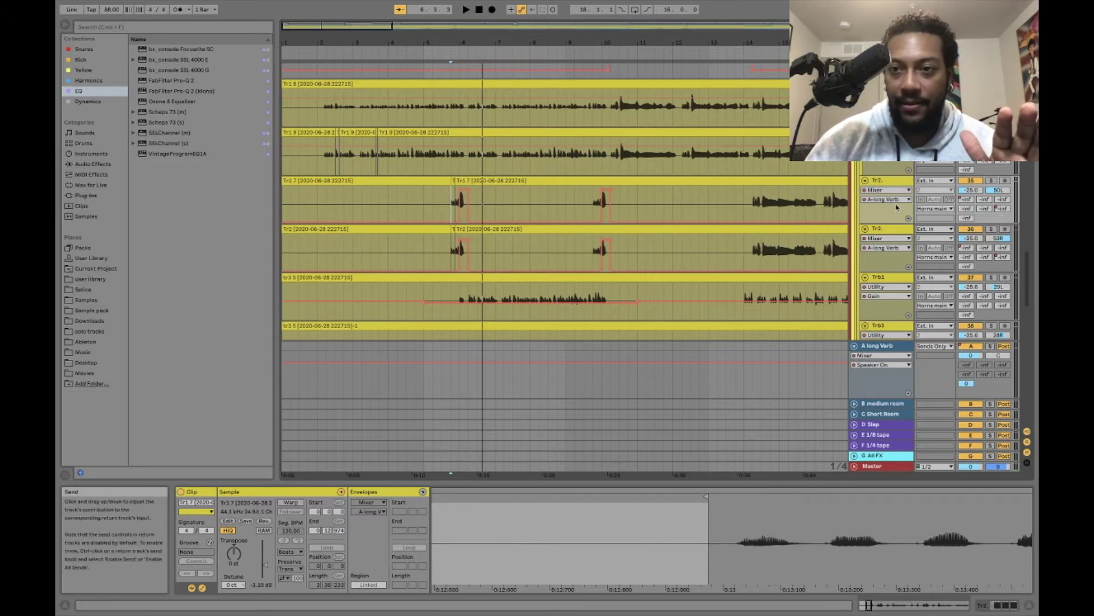
left_click(464, 207)
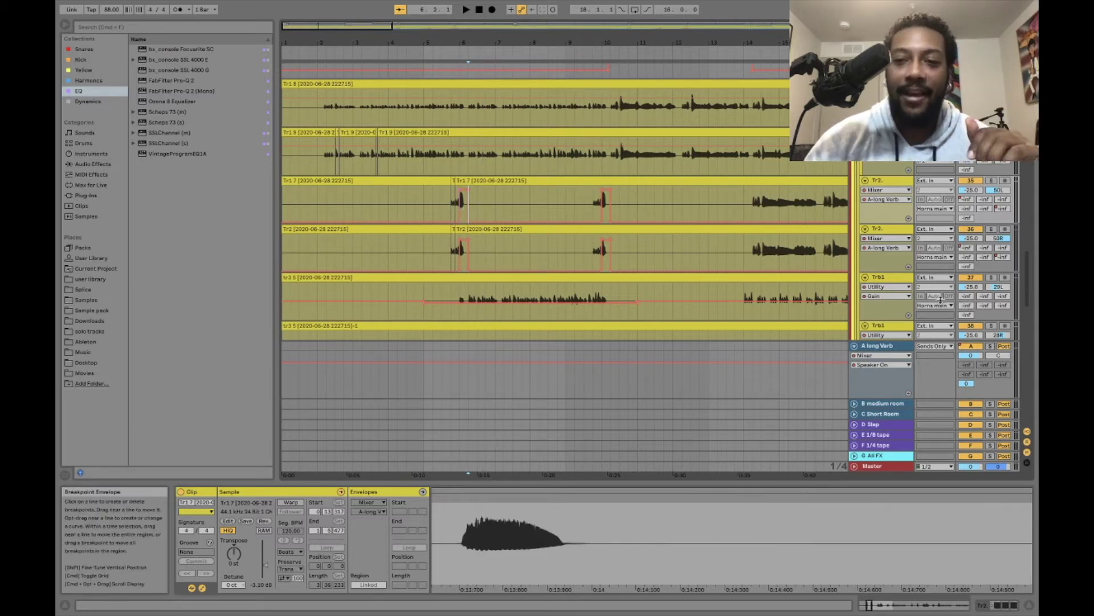
left_click(896, 348)
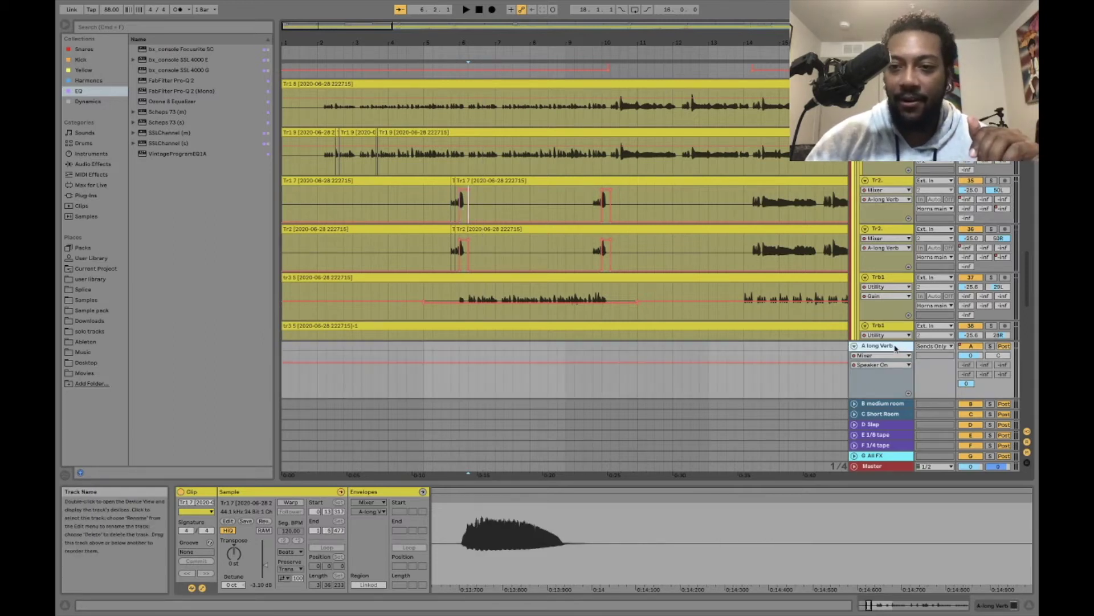
Step: Audition the Tr1 7 horn clip from bar 5.4 with its reverb send automation
left_click(466, 181)
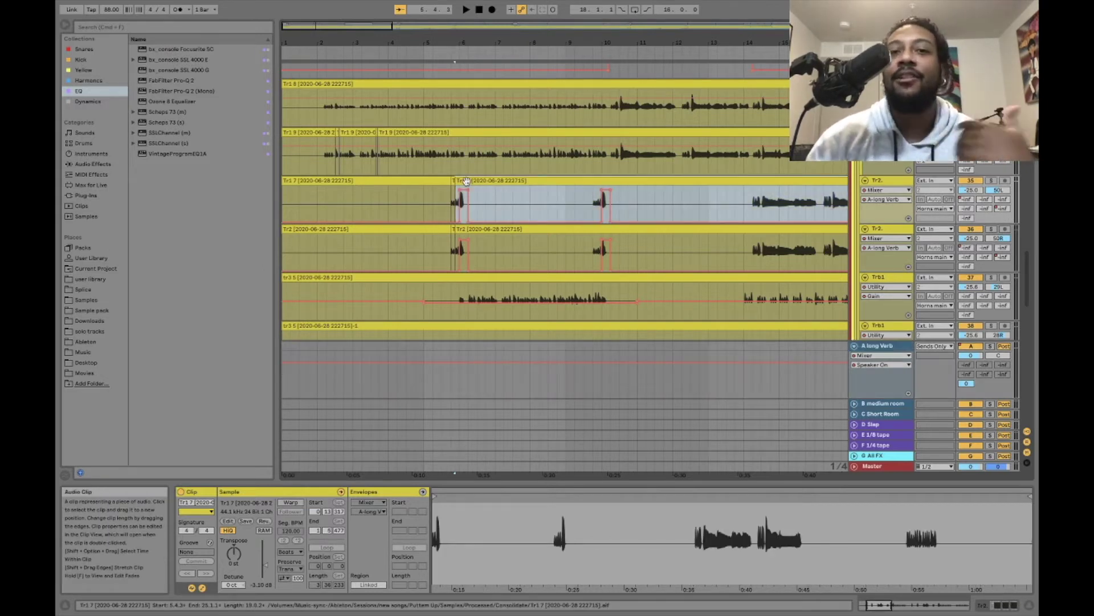
key("space")
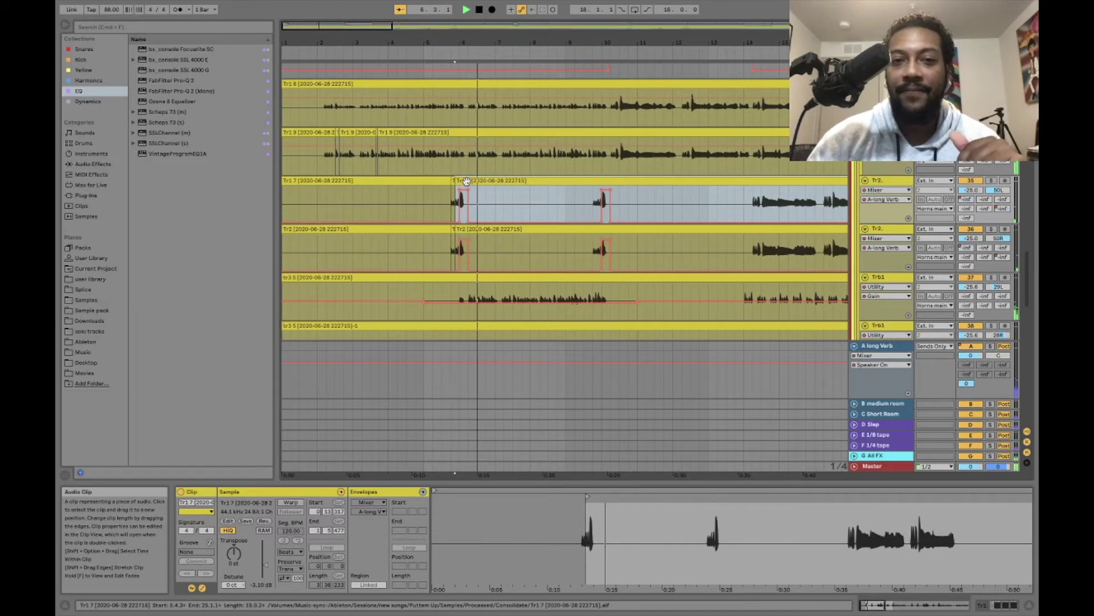
Step: Go to the Tambourine track, solo it, audition its frozen clip from bar 6.1, and turn the solo off
scroll(466, 182, "up", 15)
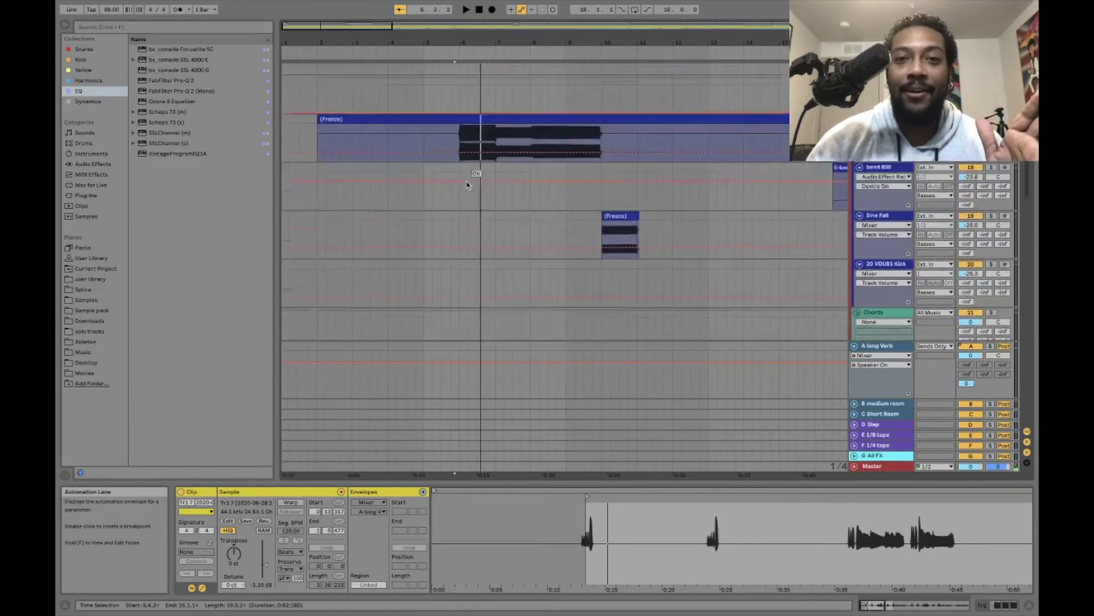
scroll(466, 185, "down", 3)
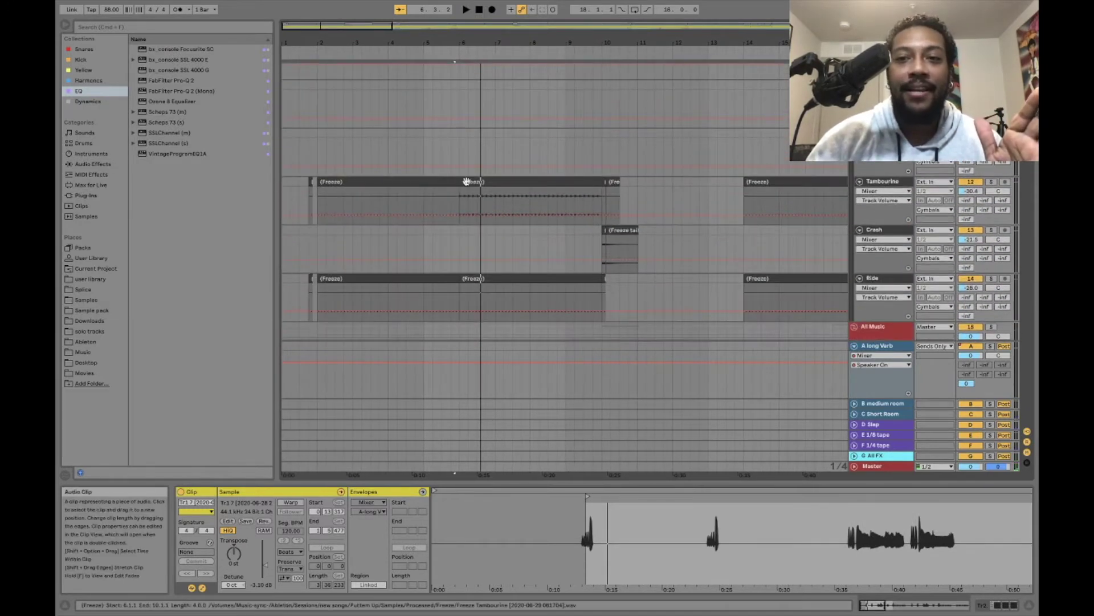
left_click(500, 182)
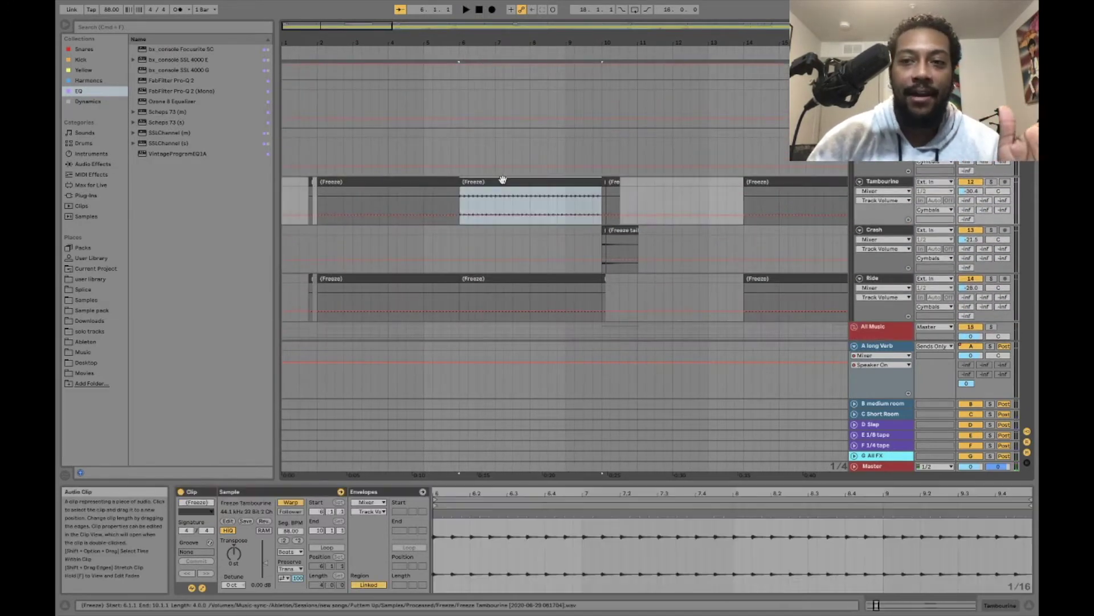
left_click(992, 183)
key("space")
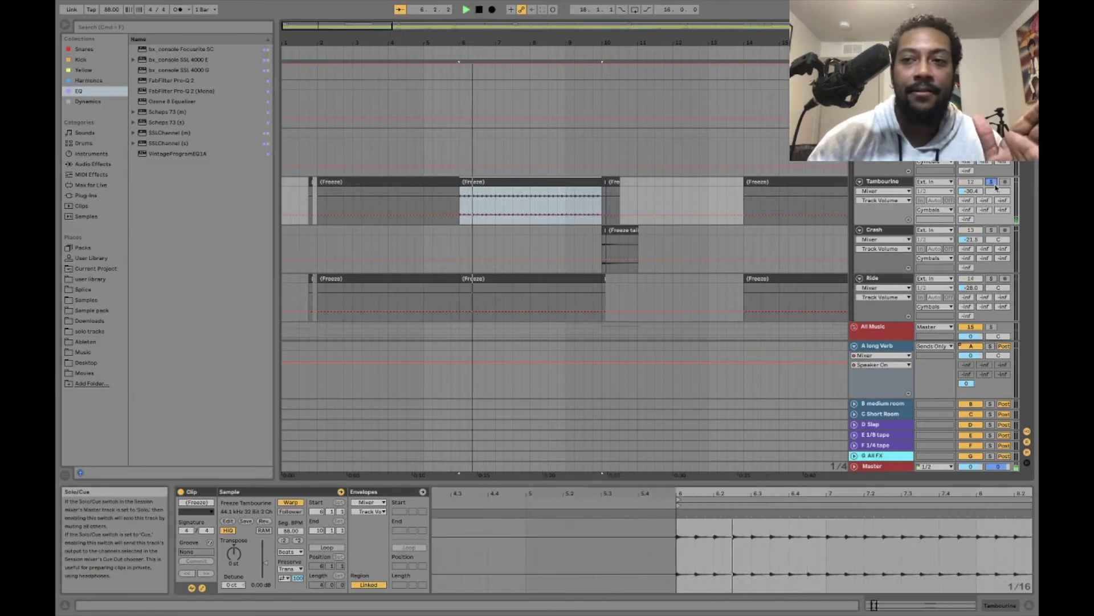
left_click(992, 182)
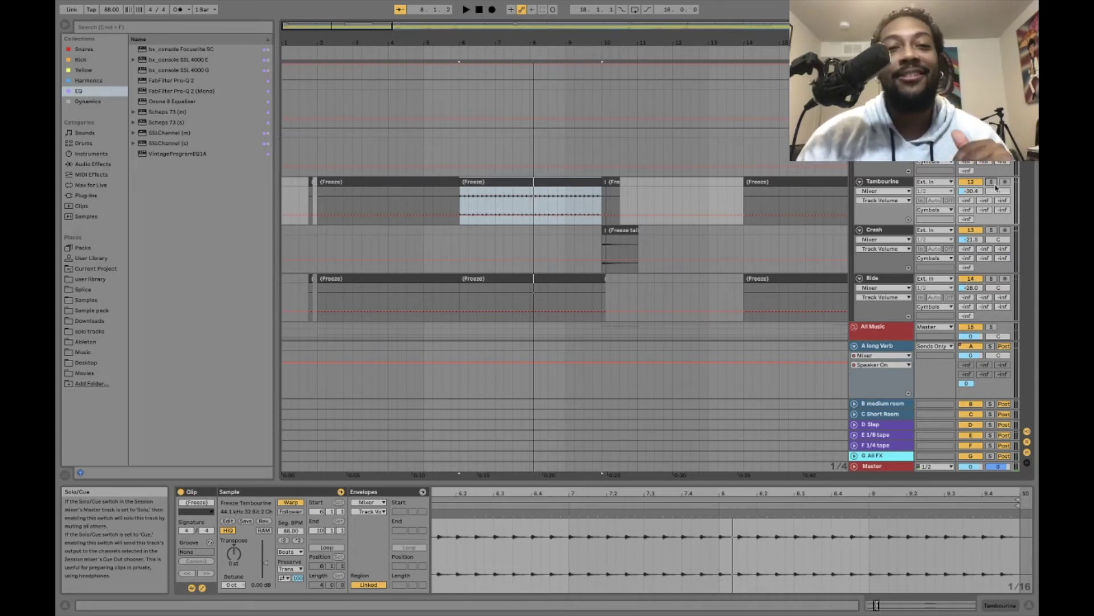
Step: Select the frozen Wavetable bass section from bar 6.1 to 10.1 and play it while looking through the tracks down to the horns
scroll(997, 188, "down", 10)
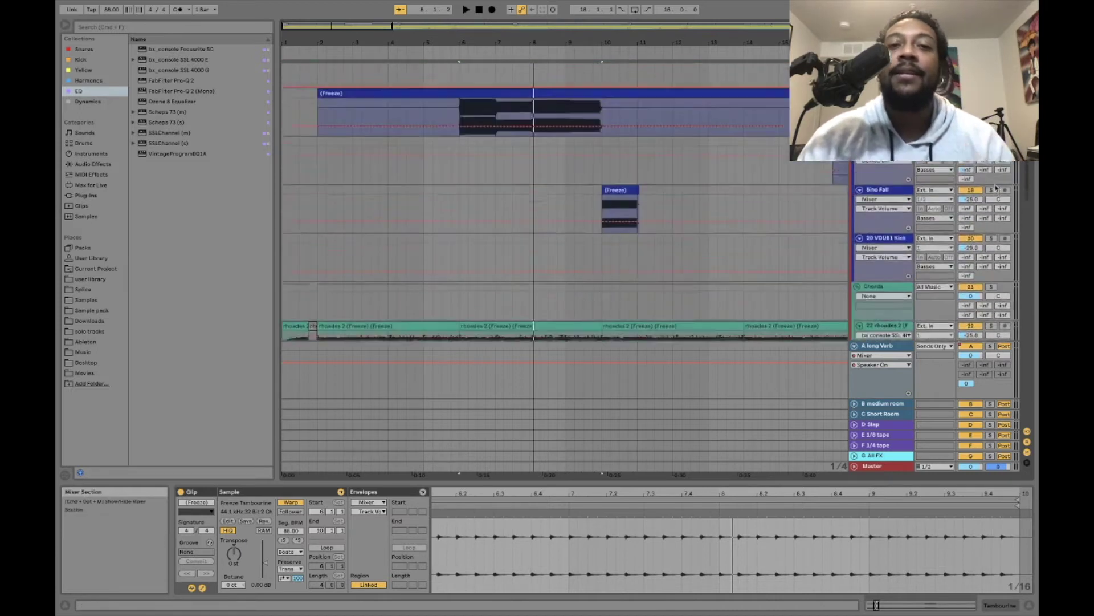
scroll(996, 188, "up", 10)
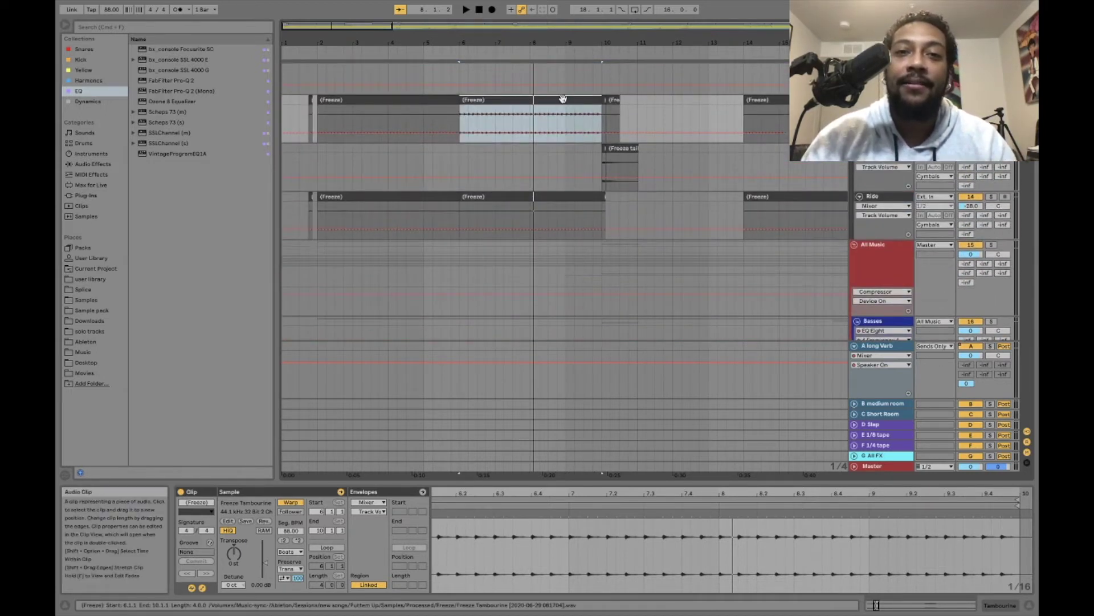
scroll(563, 99, "down", 10)
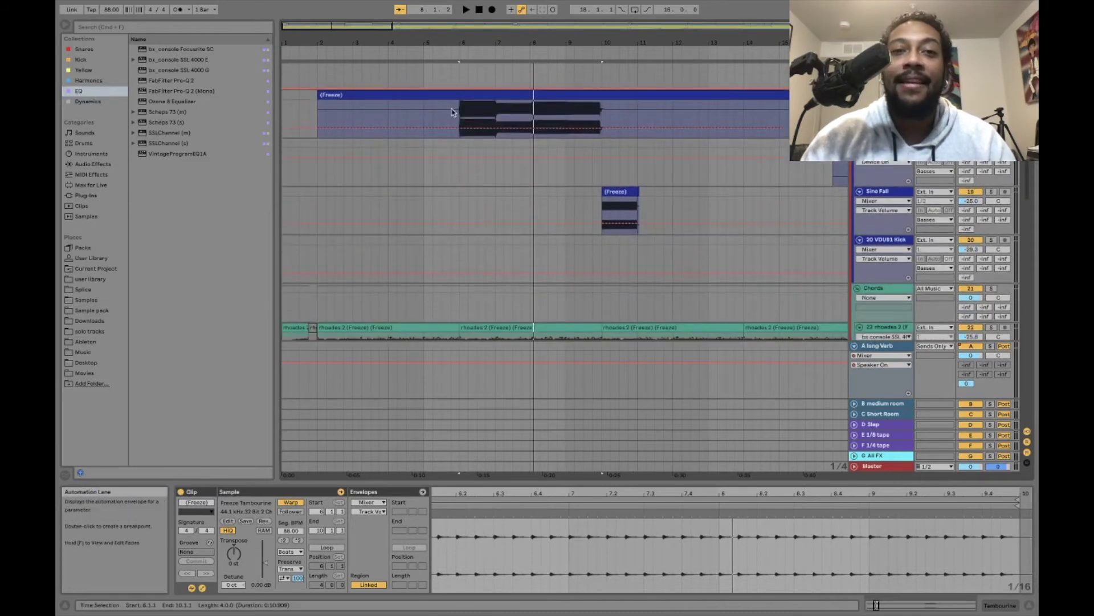
left_click_drag(456, 112, 599, 104)
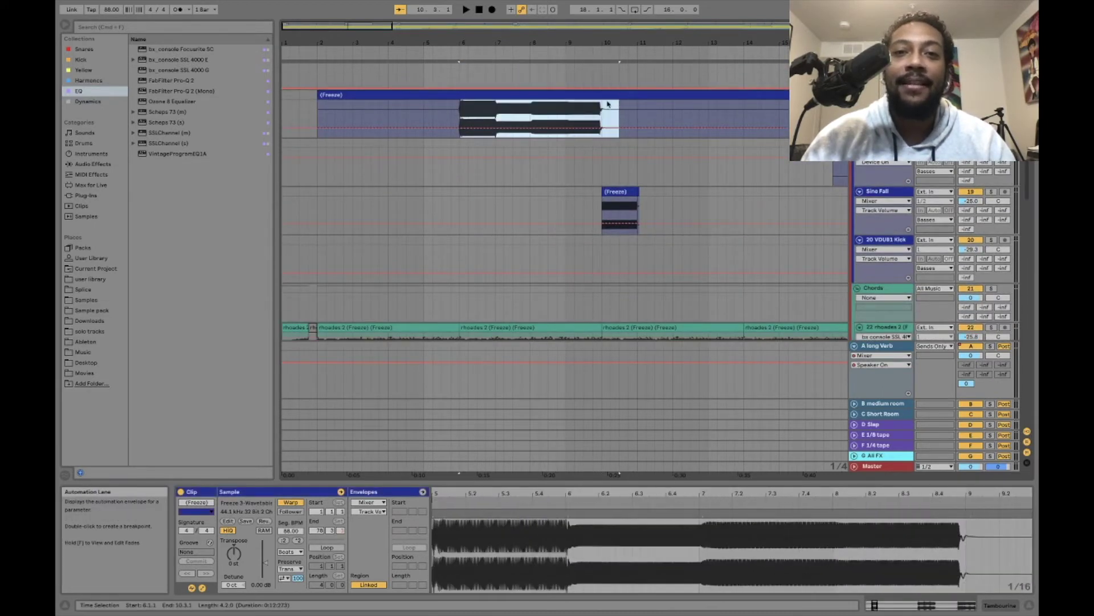
key("space")
scroll(600, 104, "down", 5)
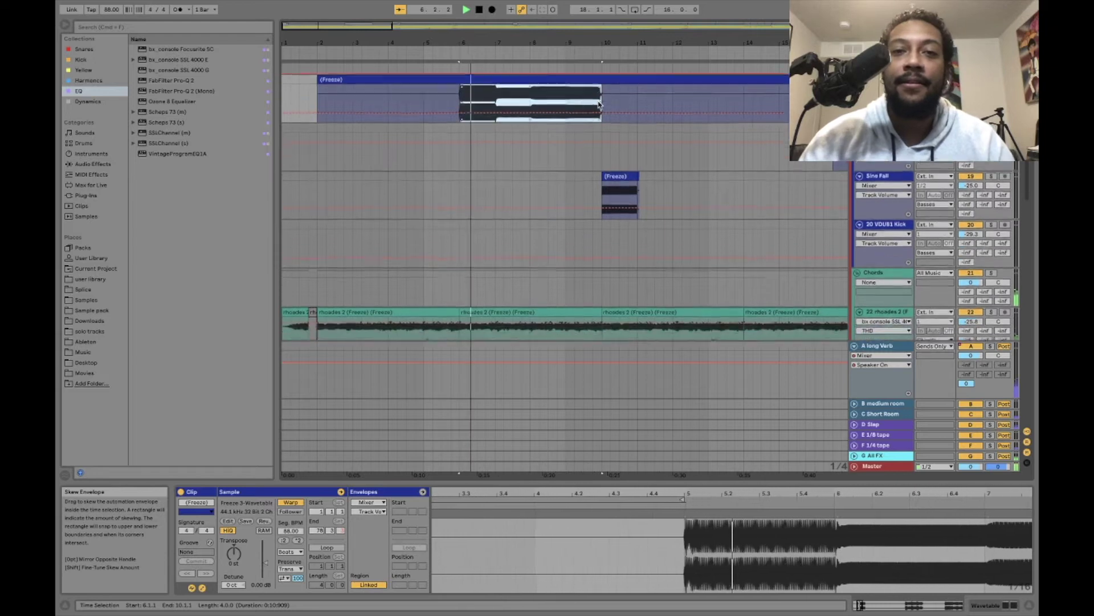
scroll(599, 104, "down", 8)
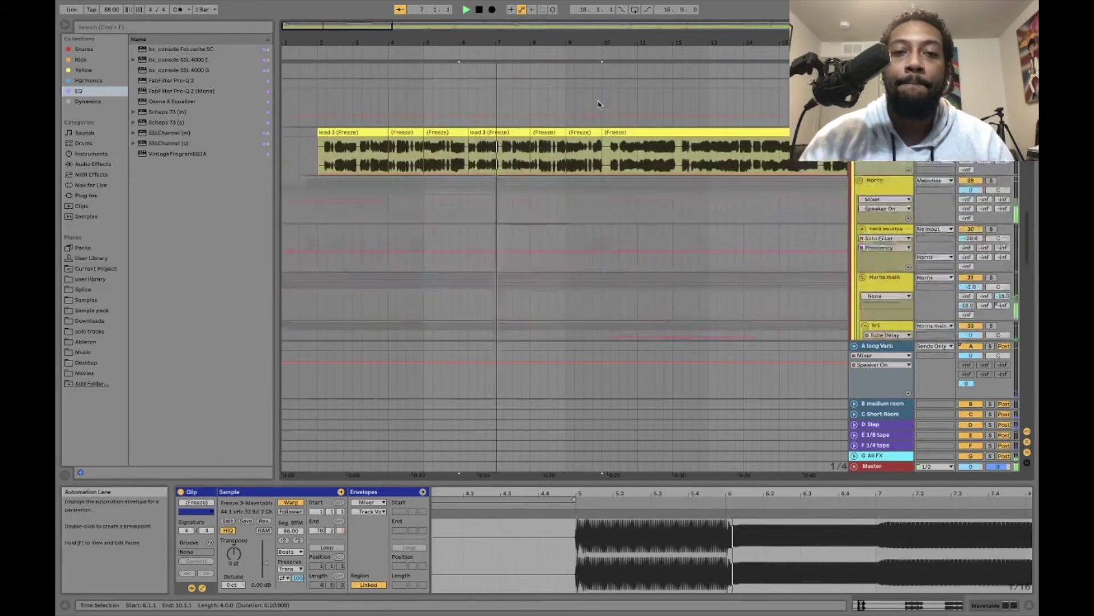
scroll(599, 105, "down", 8)
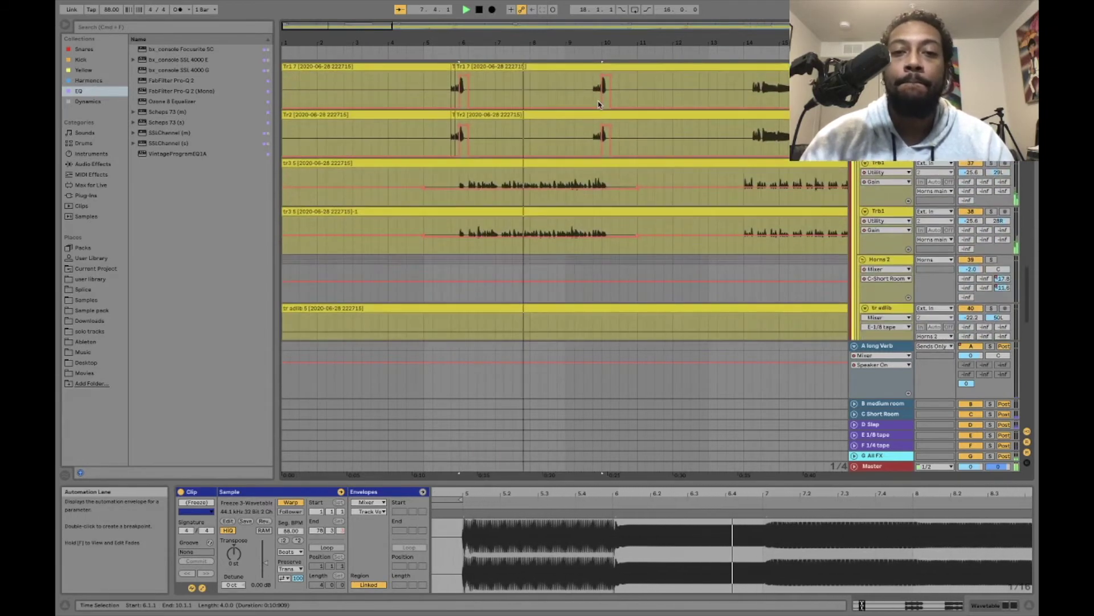
key("space")
Step: Return to the Wavetable bass track and audition the selected section from bar 6.1 again
scroll(599, 104, "up", 15)
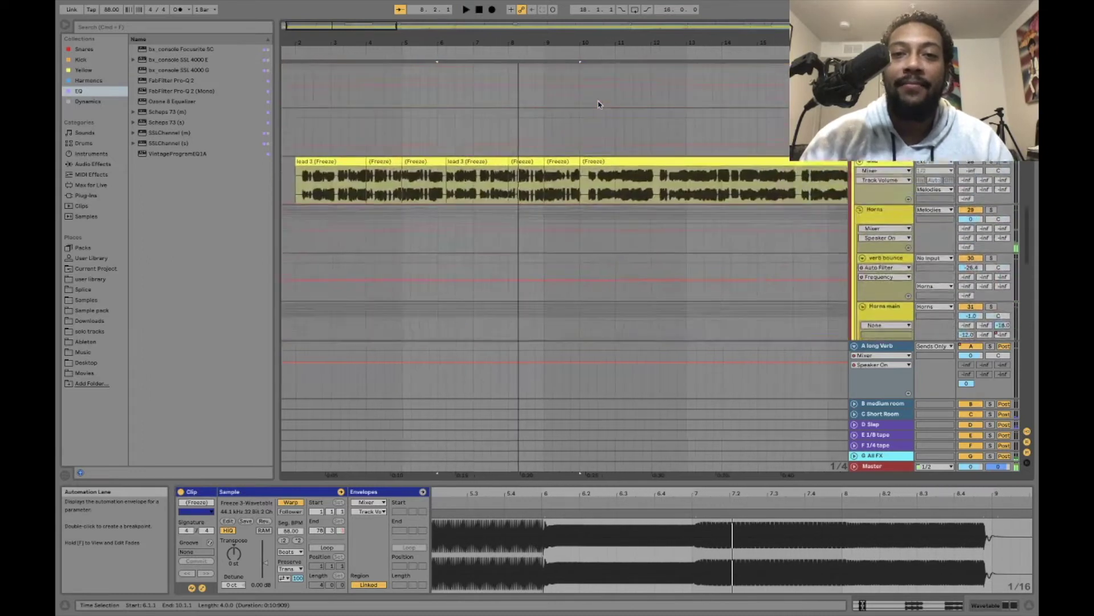
scroll(598, 104, "up", 6)
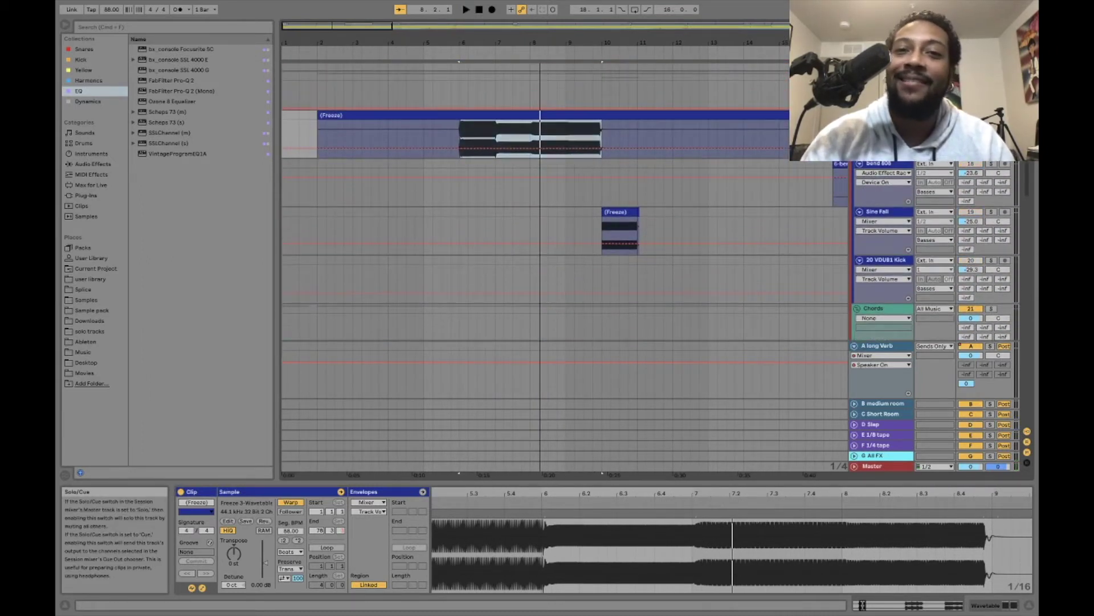
key("space")
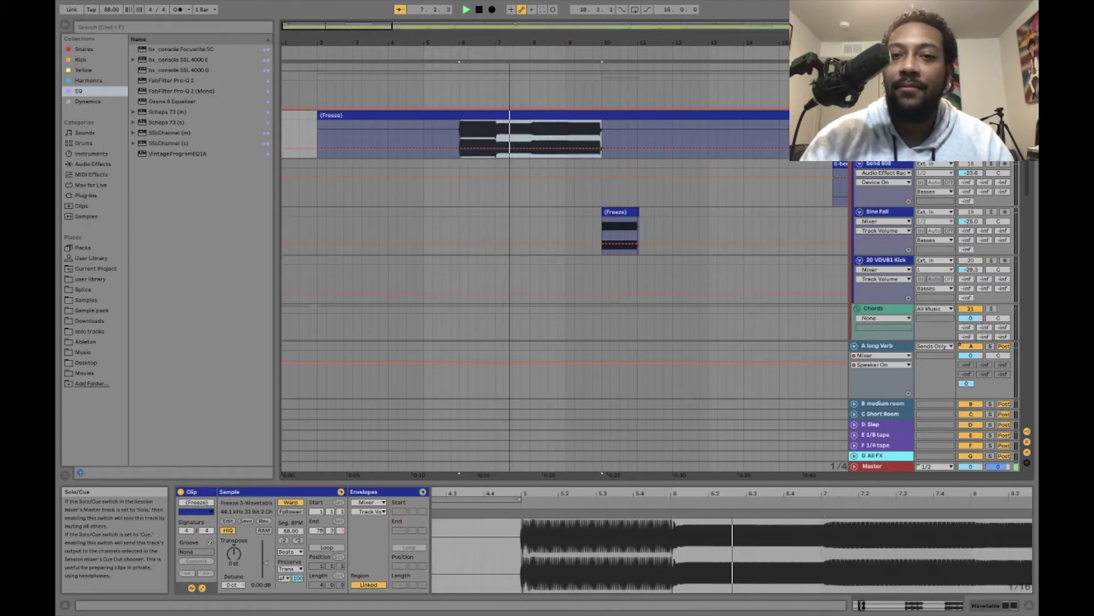
key("space")
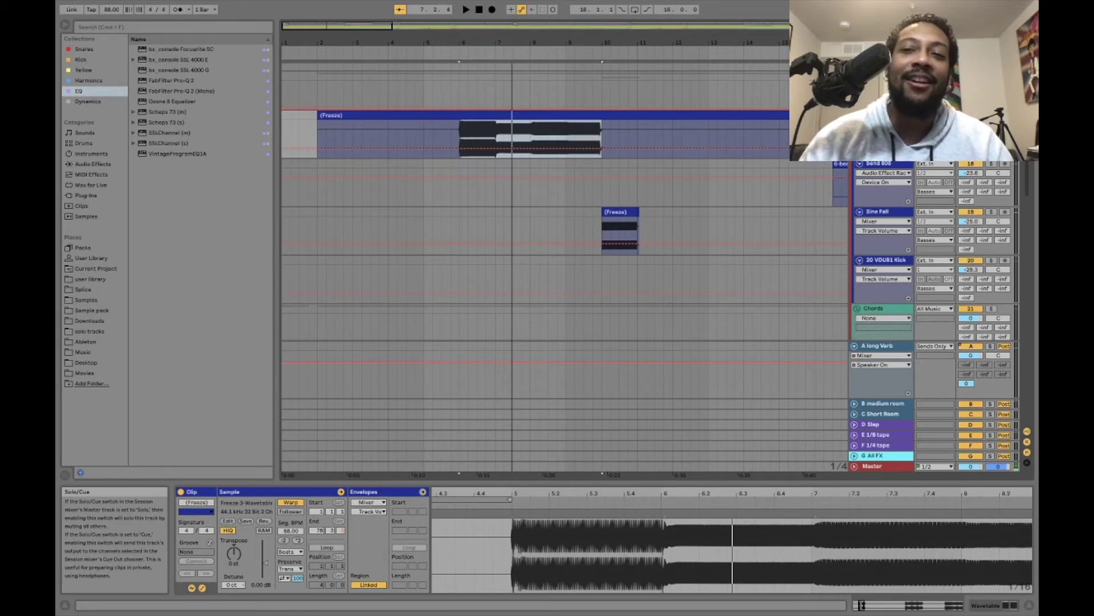
Step: Place the insert marker at bar 9.4 on the Sine Fall track and audition its frozen clip
scroll(726, 262, "right", 5)
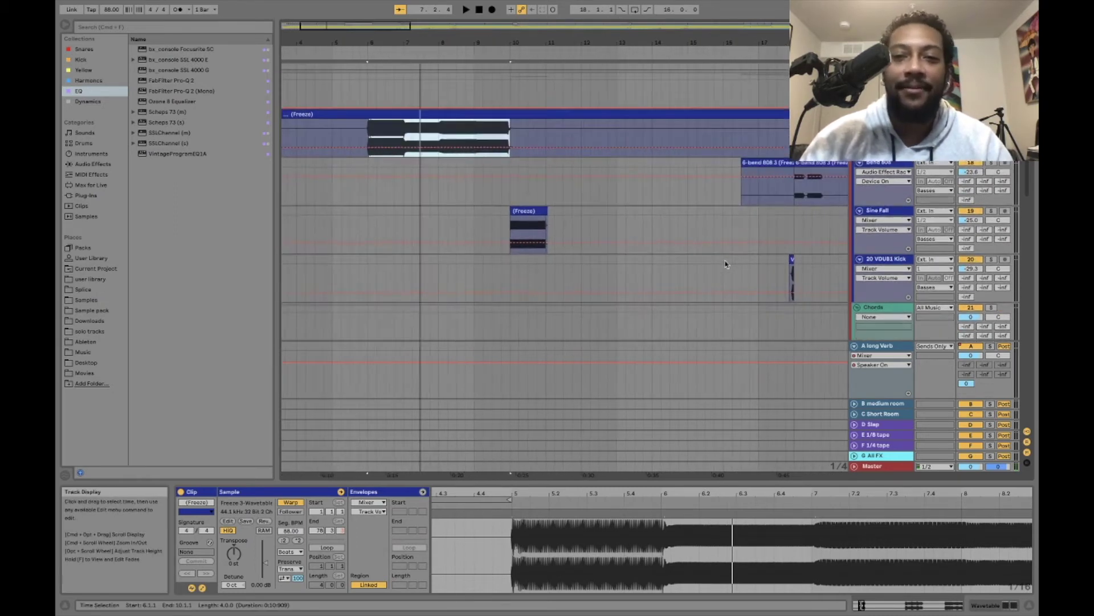
left_click(501, 215)
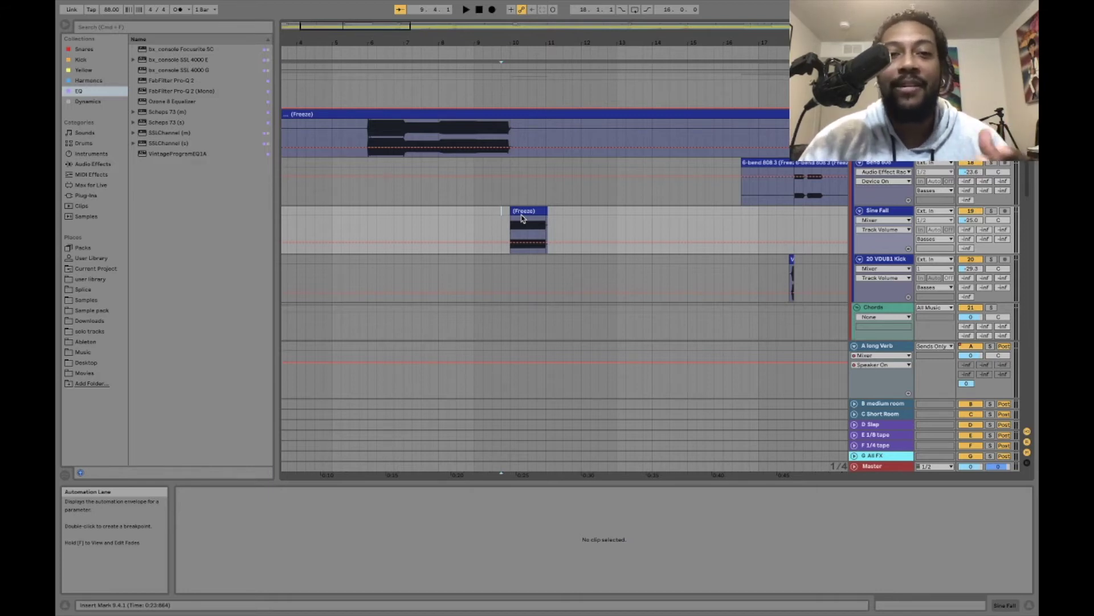
key("space")
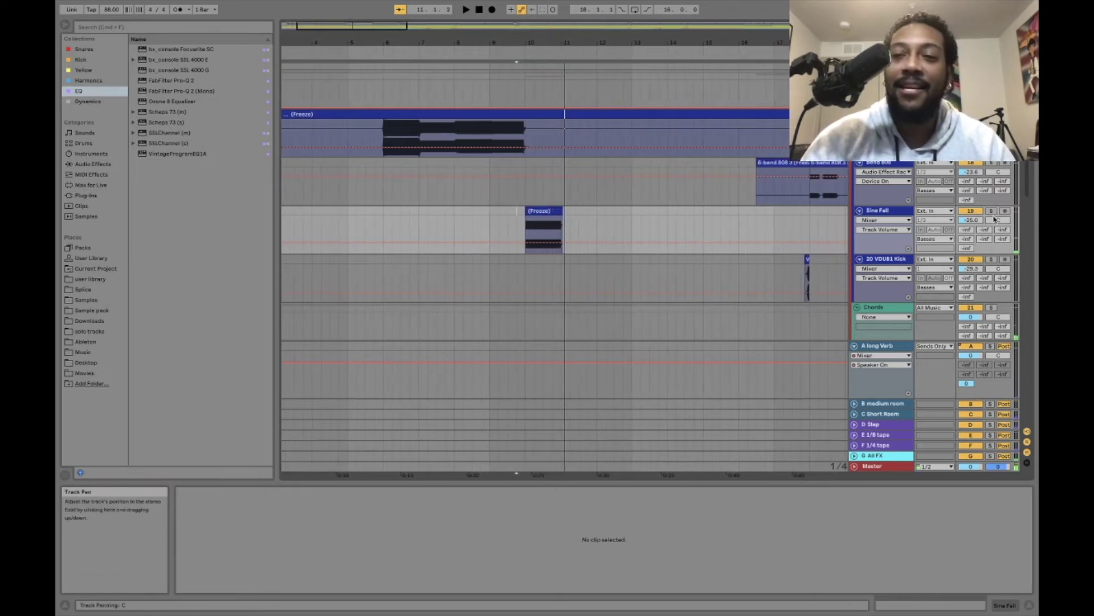
key("space")
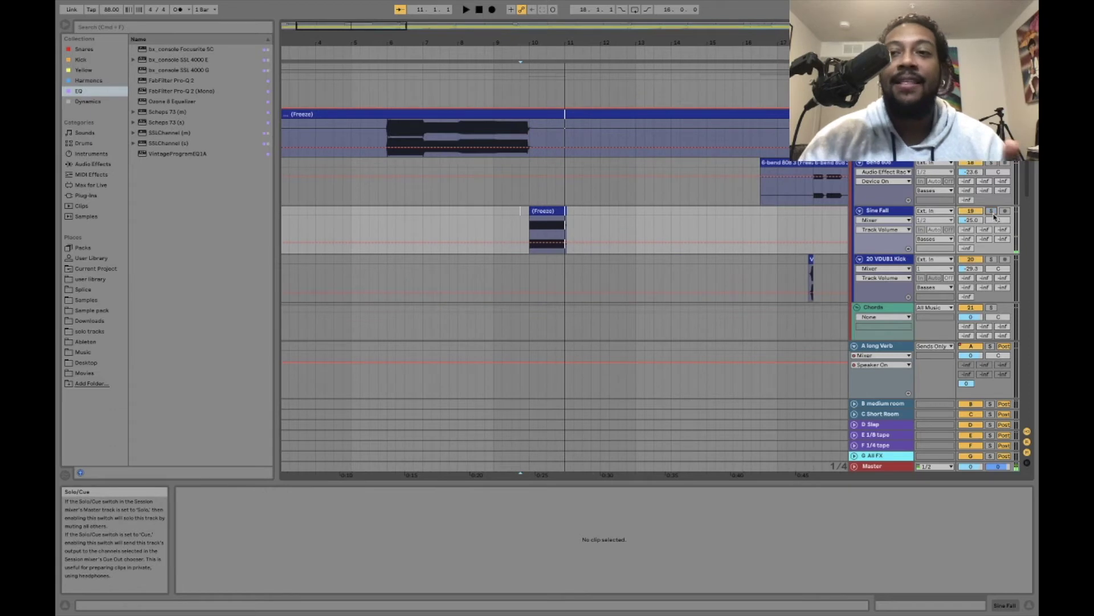
Step: Highlight the tr1 horn group's Tube Delay automation from bar 10.1 to 14.3, and place the insert marker at bar 10.4
scroll(994, 215, "down", 10)
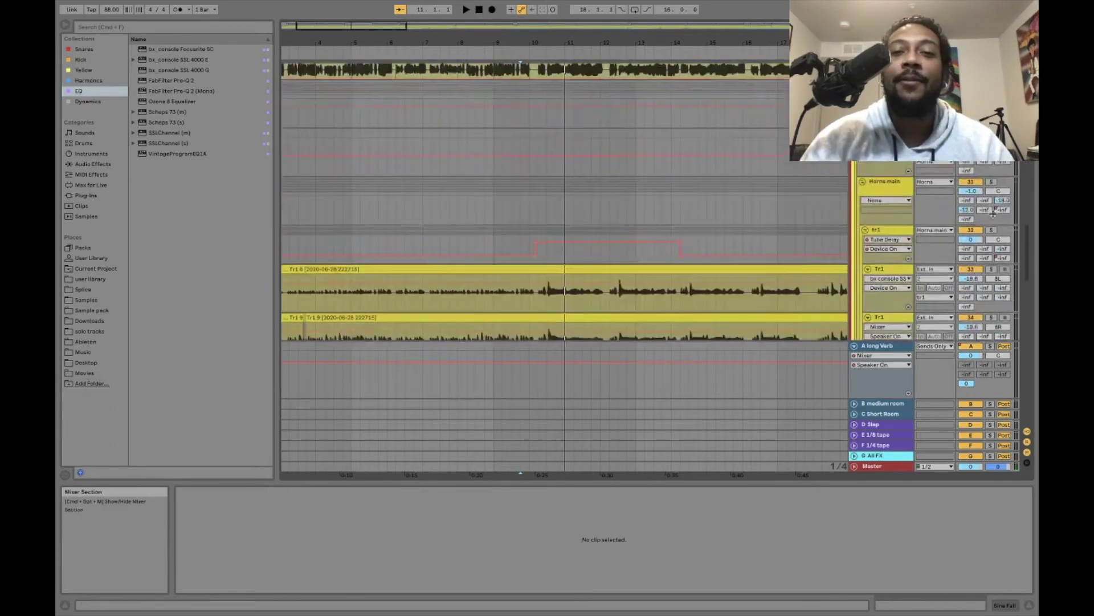
scroll(993, 213, "down", 4)
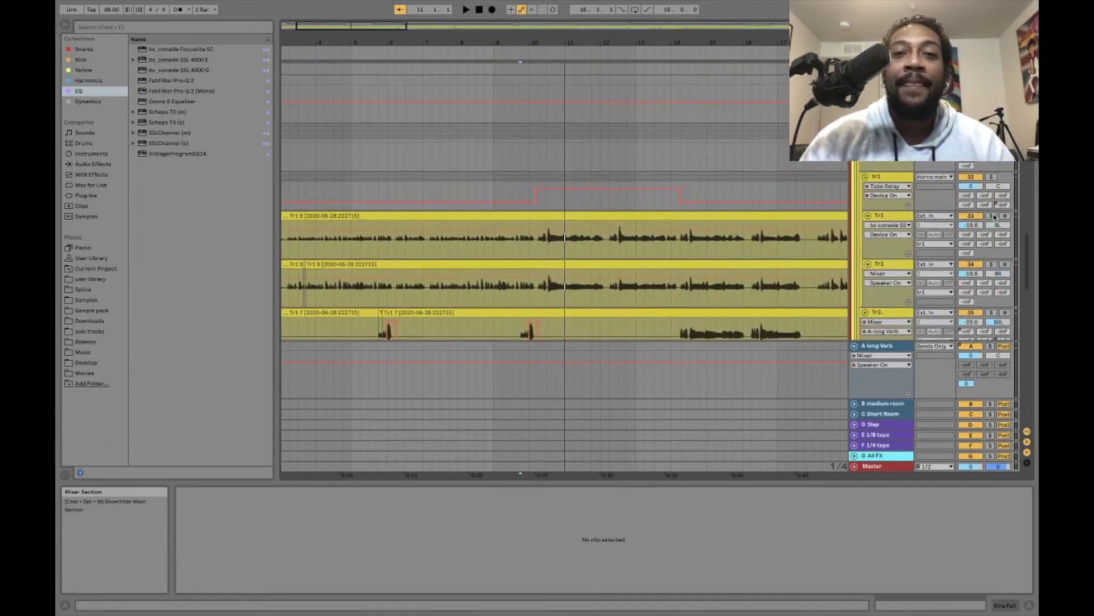
left_click_drag(528, 183, 689, 182)
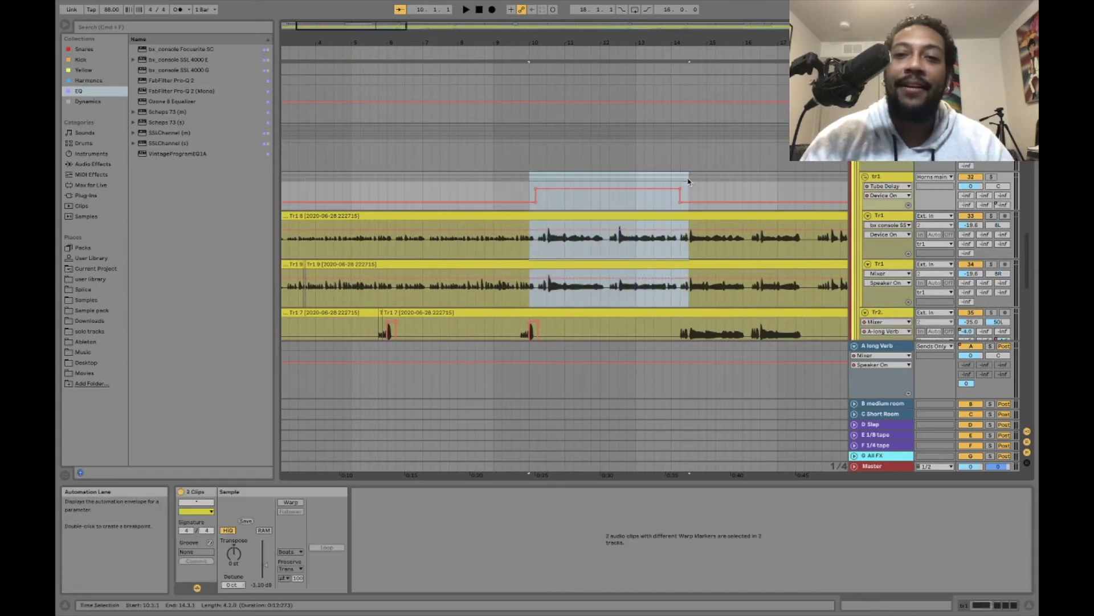
scroll(688, 181, "right", 4)
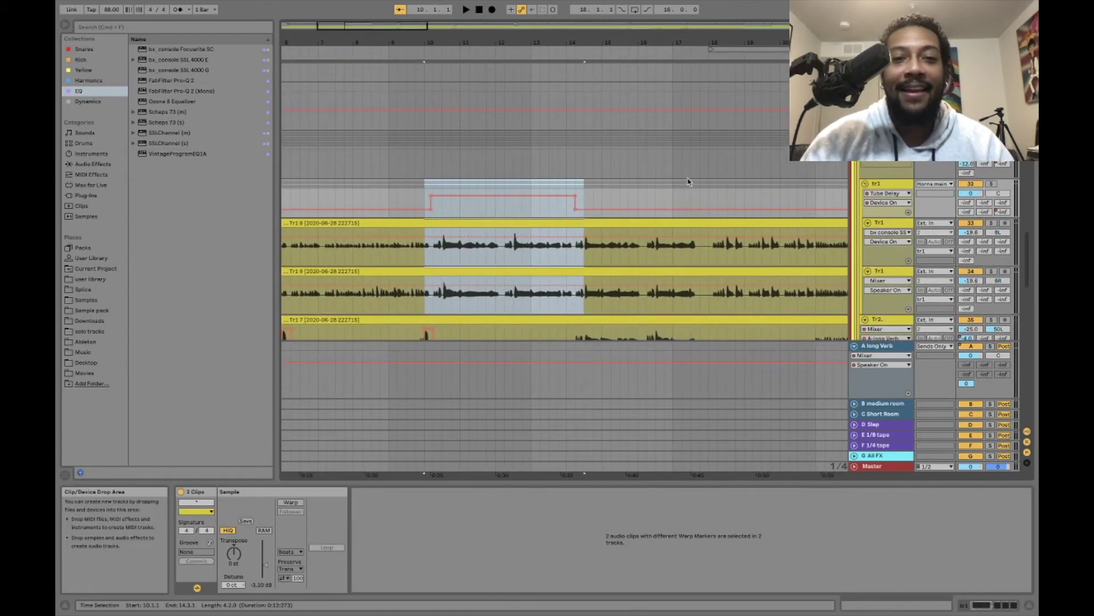
left_click(451, 213)
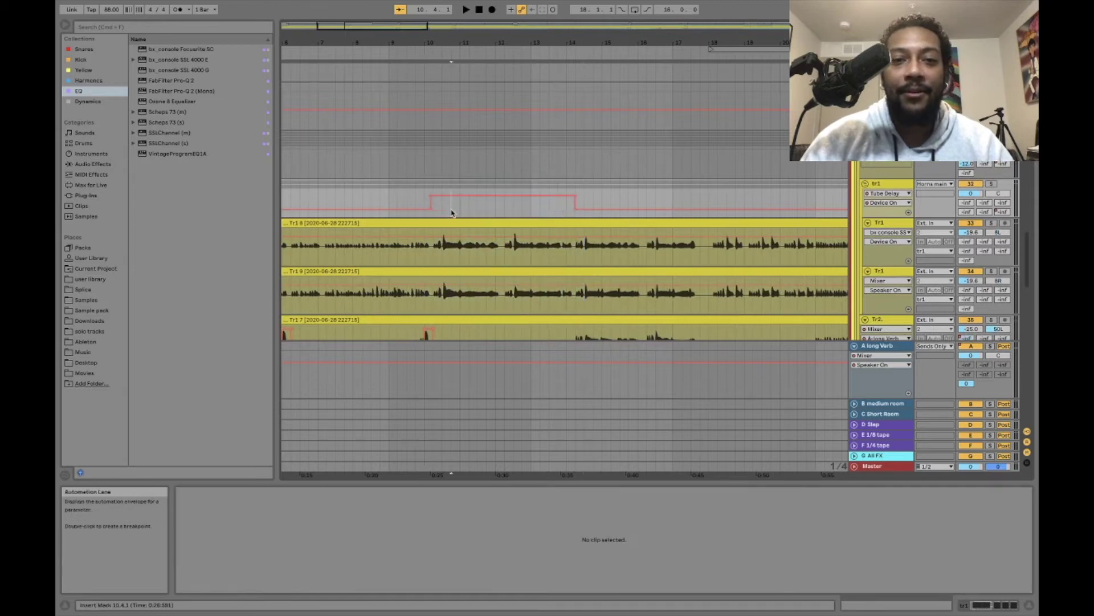
Step: Display the tr1 horn group's device chain, view the J37 tape plug-in's settings, and close its window
left_click(884, 184)
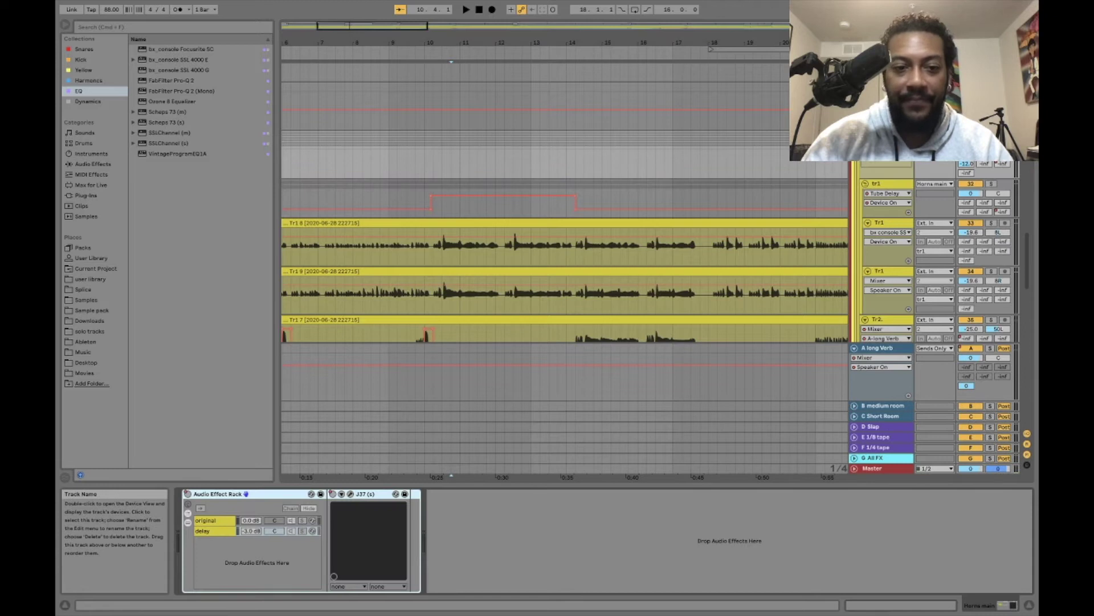
left_click(454, 215)
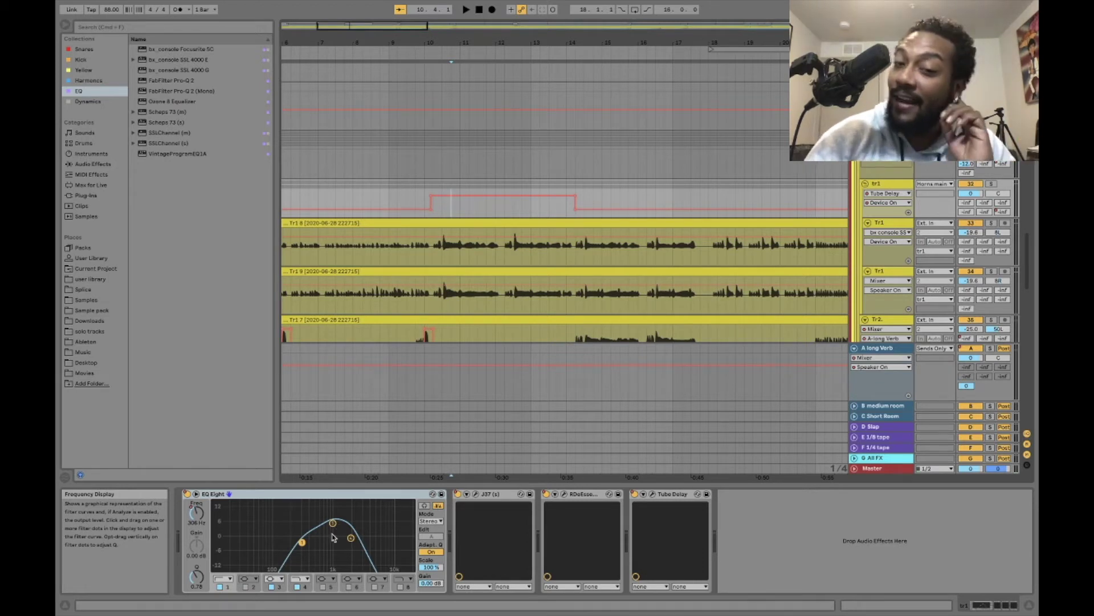
left_click(476, 495)
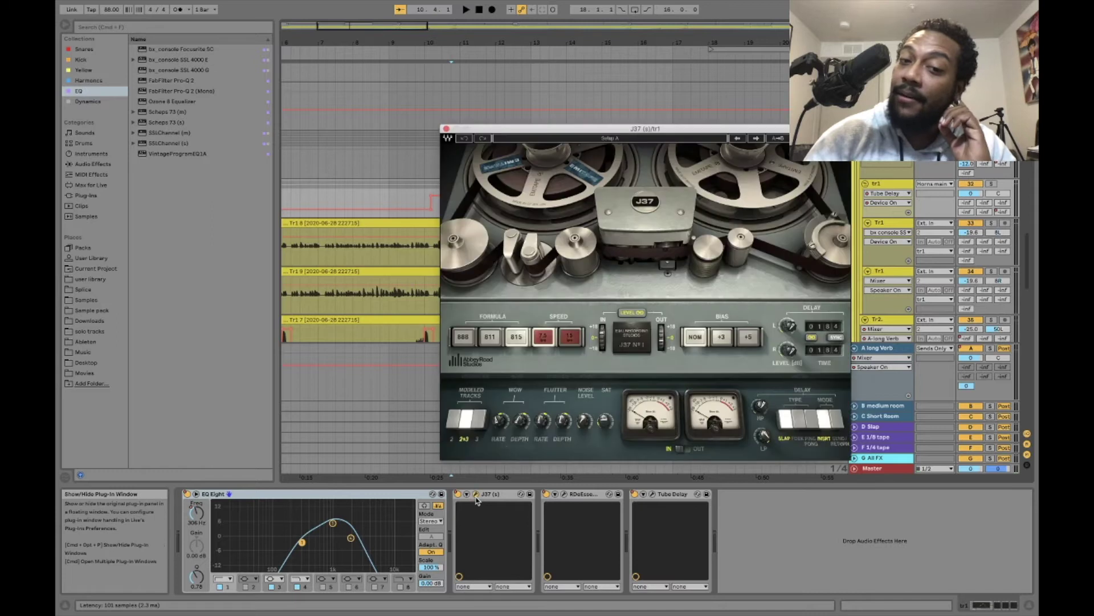
left_click(447, 130)
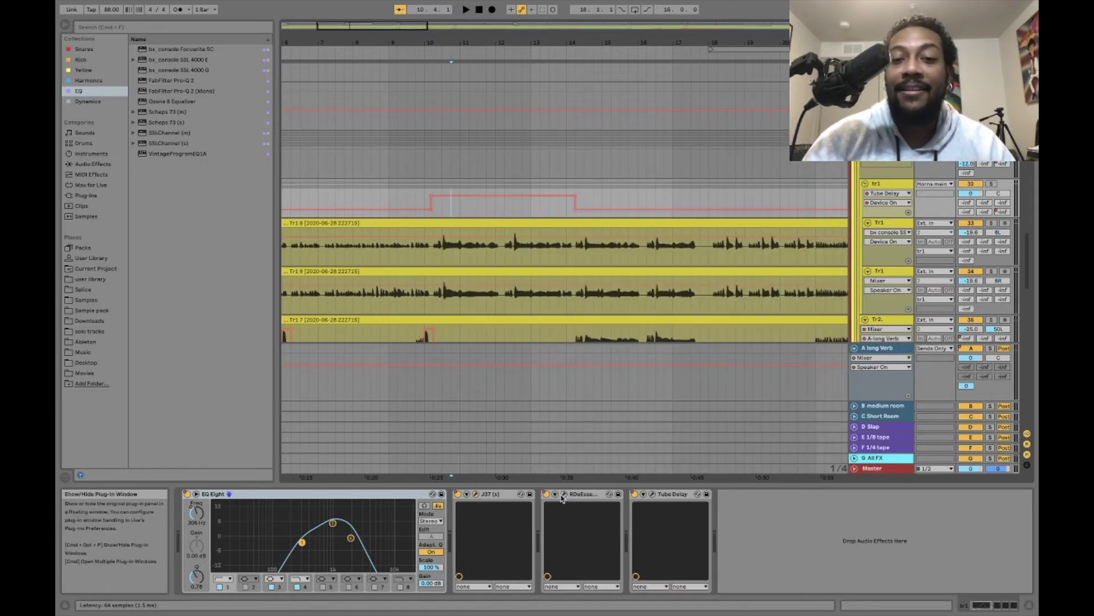
Step: Inspect the RDeEsser and Tube Delay plug-ins on the tr1 group, close their windows, and place the insert marker at bar 9.4
left_click(563, 494)
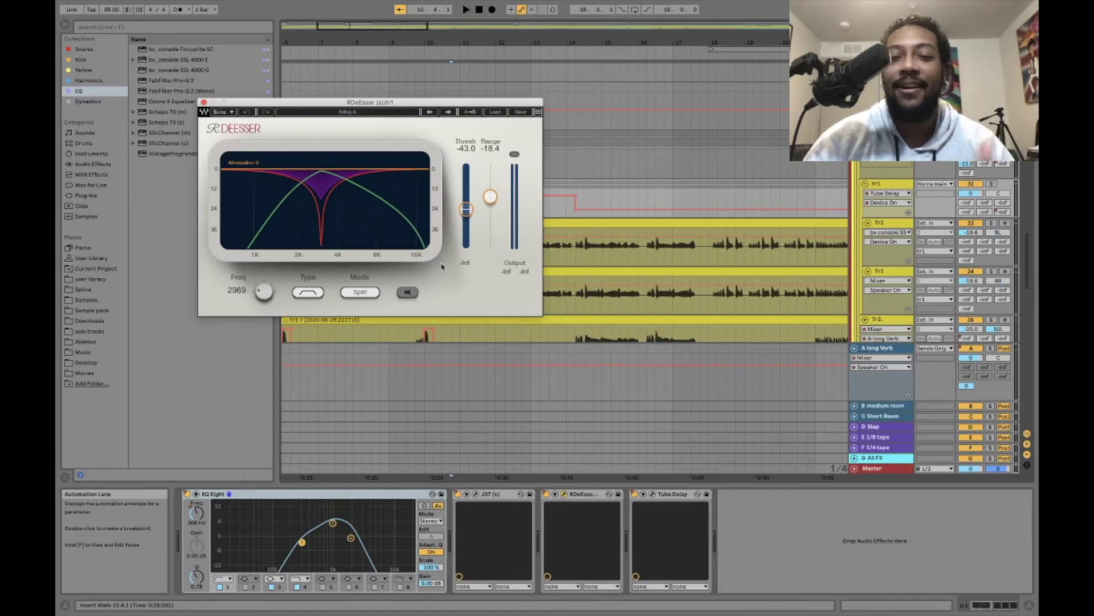
left_click(204, 102)
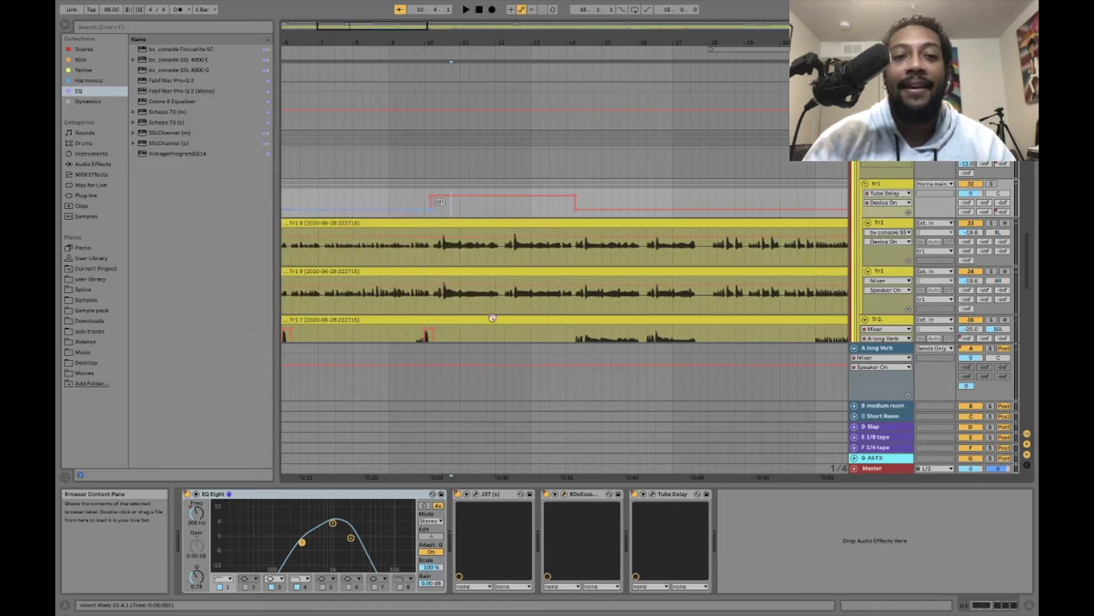
left_click(653, 494)
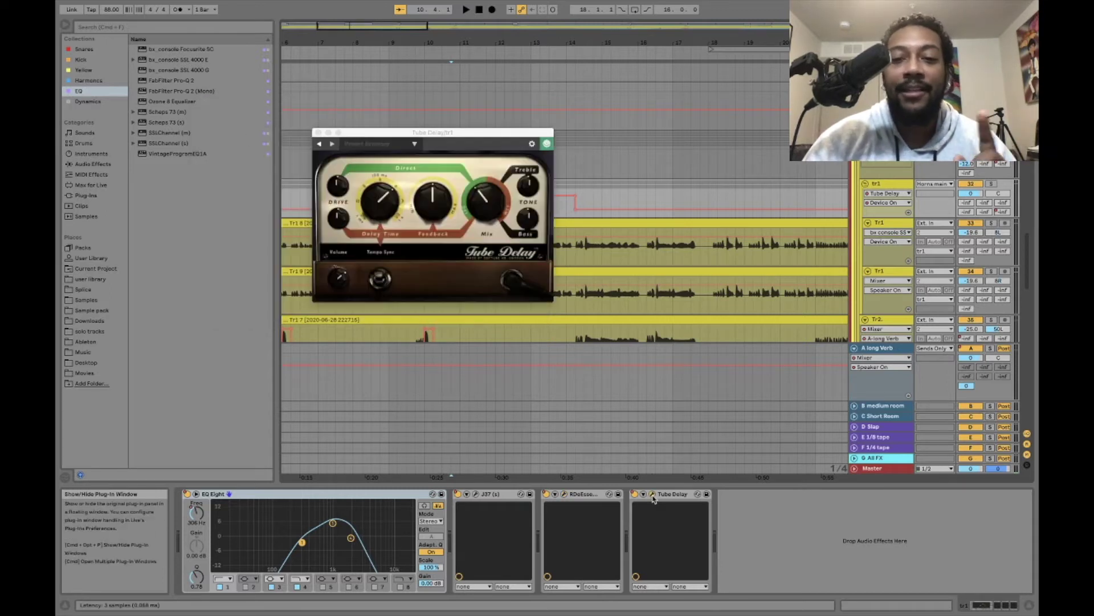
left_click(318, 133)
left_click(419, 189)
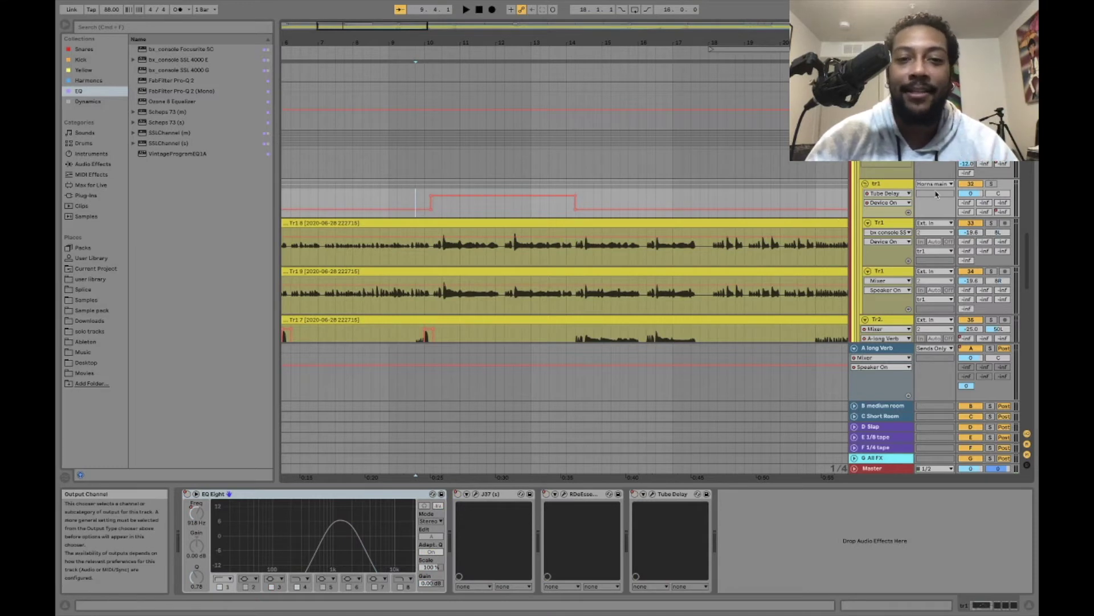
Step: Audition the tr1 horn group with EQ Eight switched off and back on, and re-enable the overridden automation
key("space")
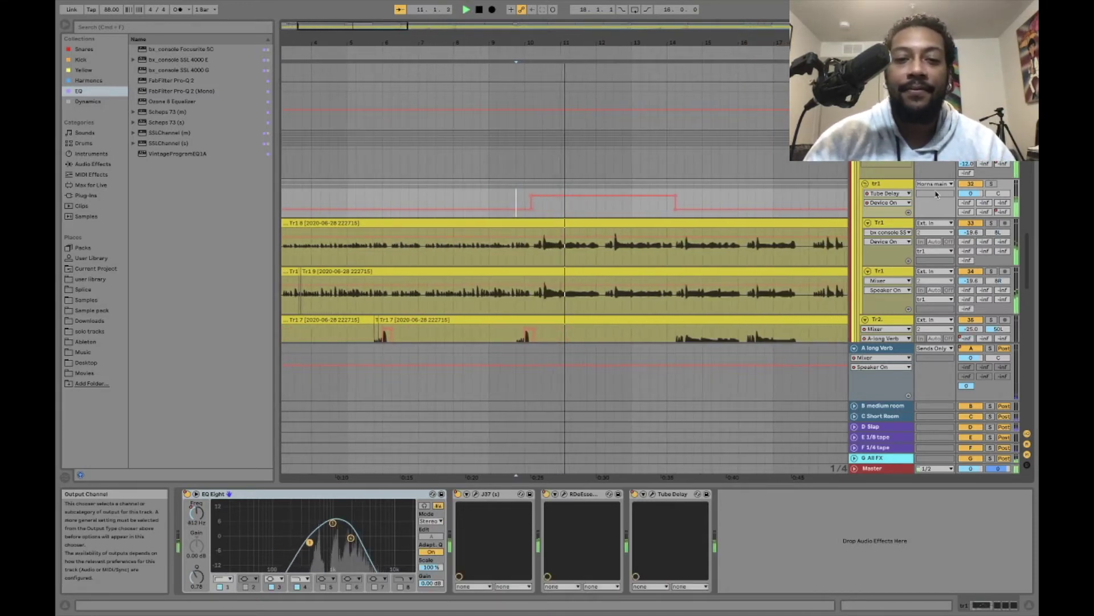
left_click(189, 495)
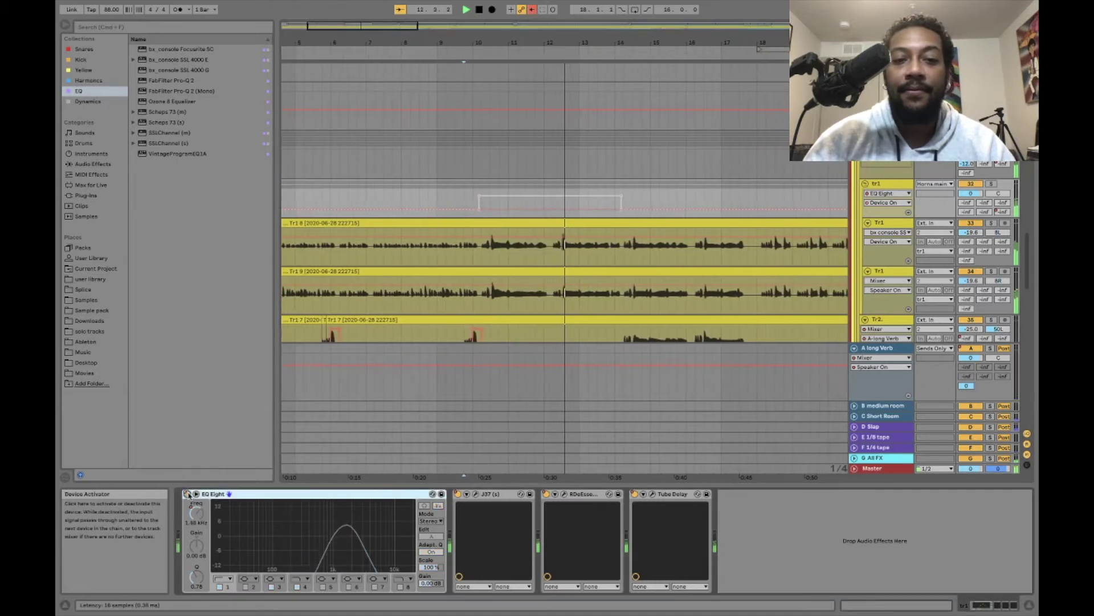
left_click(188, 495)
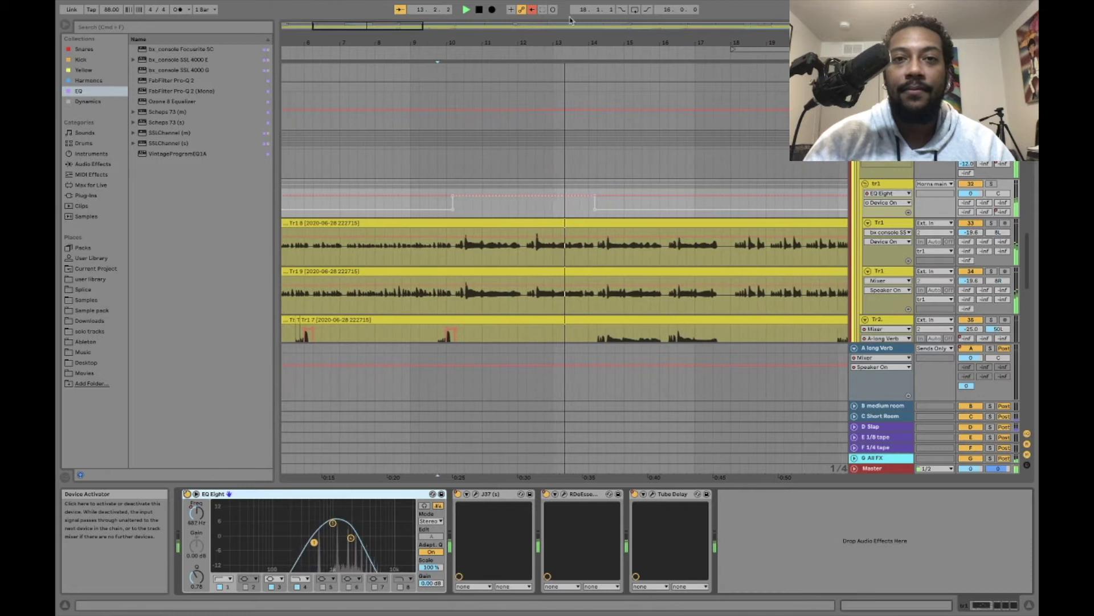
left_click(534, 10)
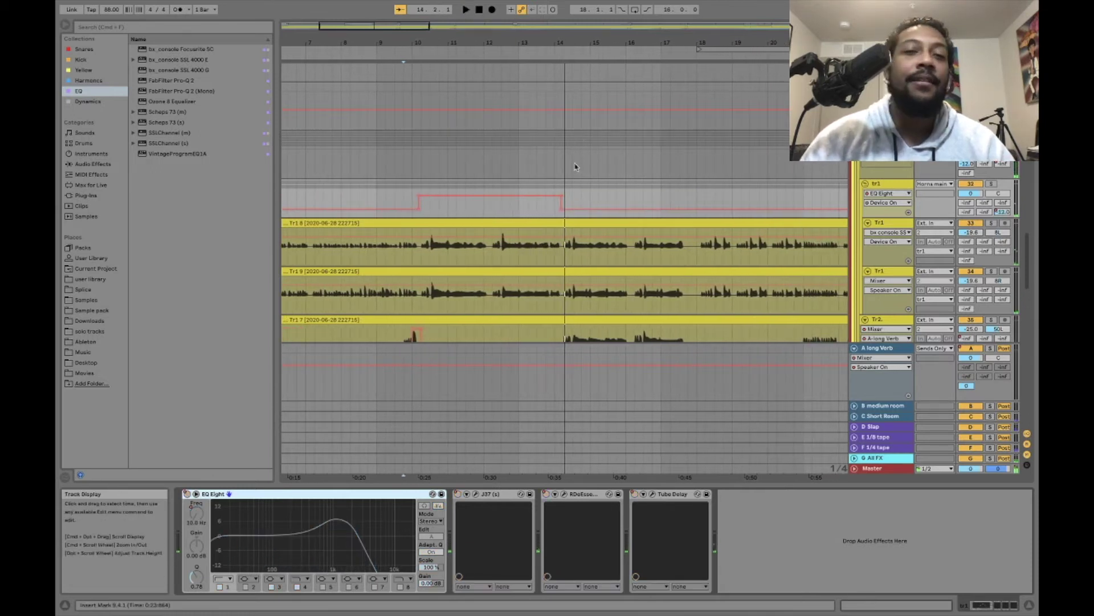
Step: Highlight bars 14.1 to 18.1 on the tr1 group's automation and play that section
scroll(561, 272, "down", 2)
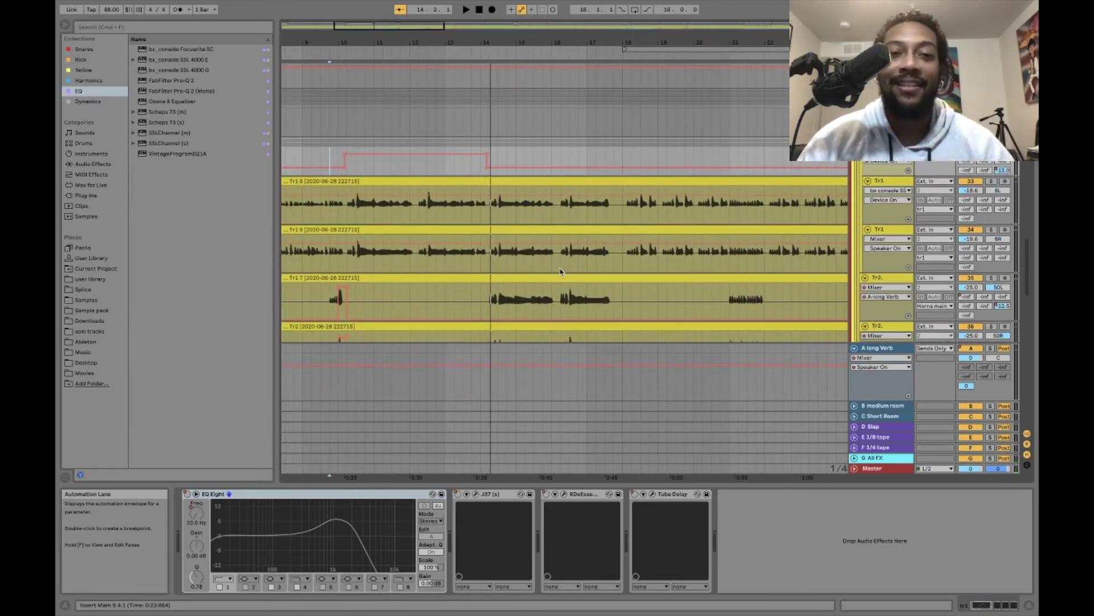
left_click_drag(480, 167, 623, 170)
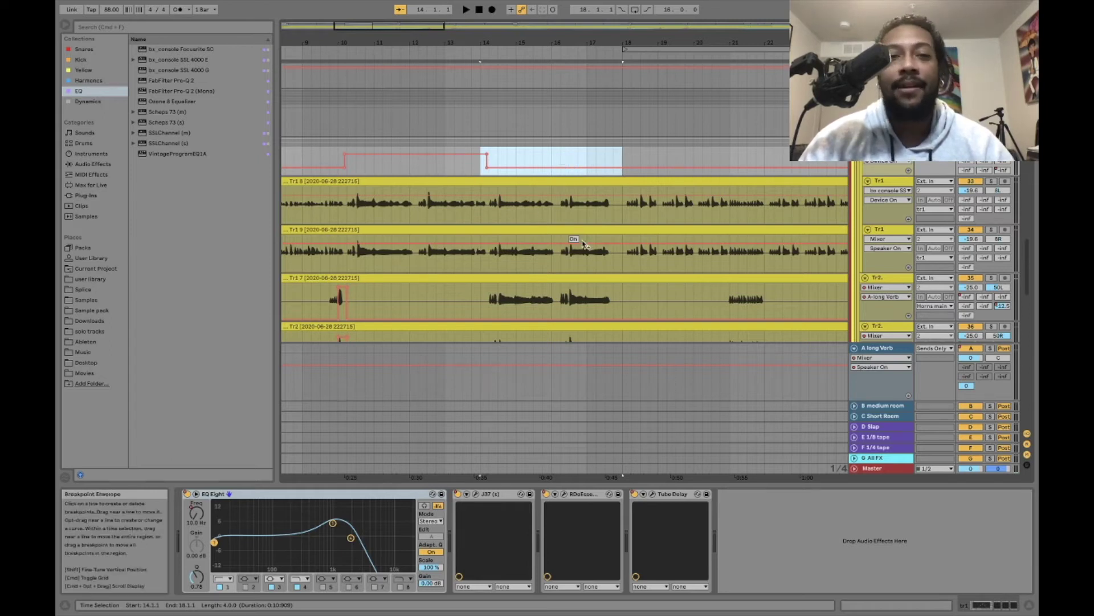
key("space")
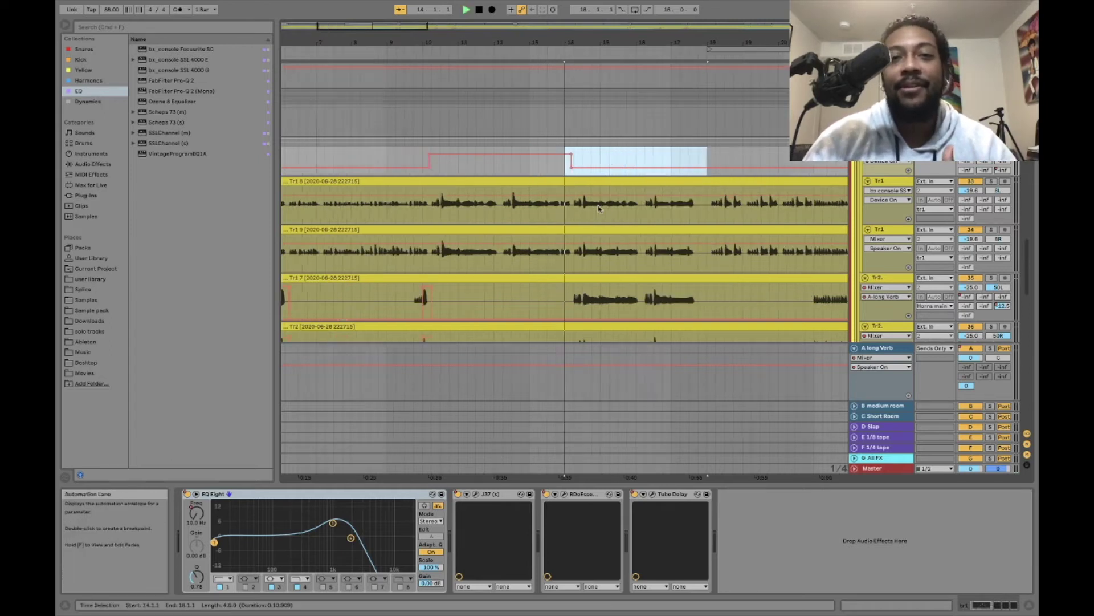
scroll(599, 209, "down", 5)
scroll(598, 208, "up", 3)
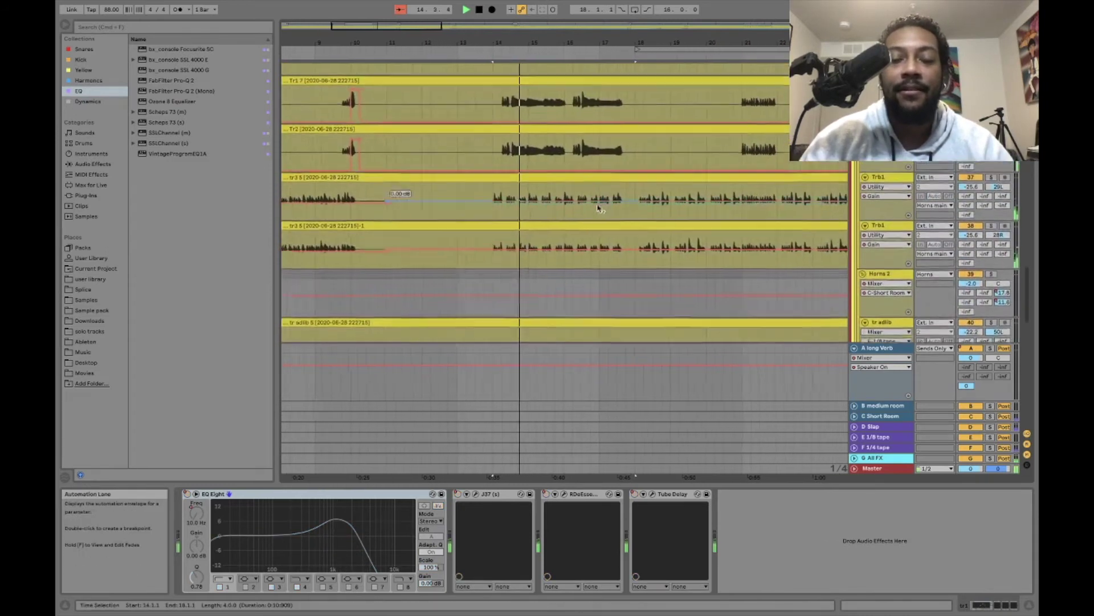
Step: Select the frozen clip on the Riser track at bar 14.1, solo the track and audition it
scroll(599, 209, "down", 10)
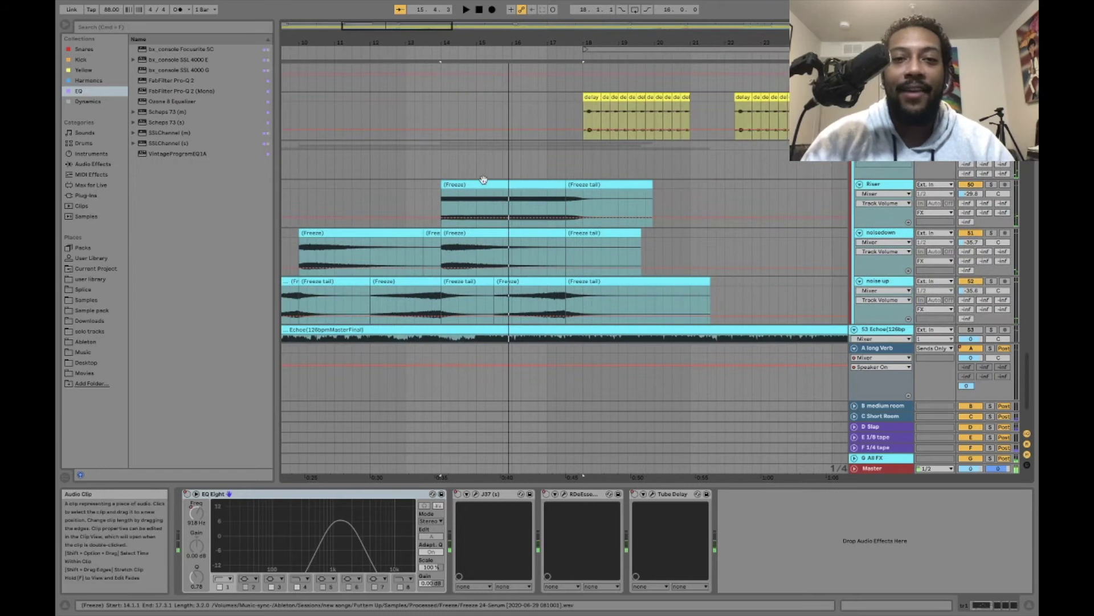
left_click(484, 182)
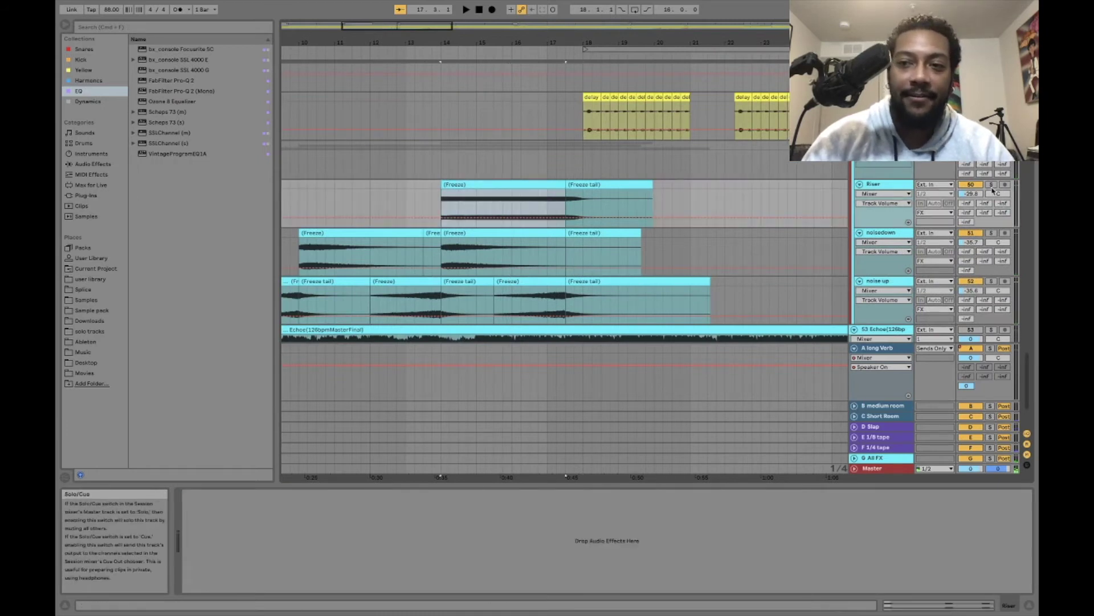
left_click(992, 185)
key("space")
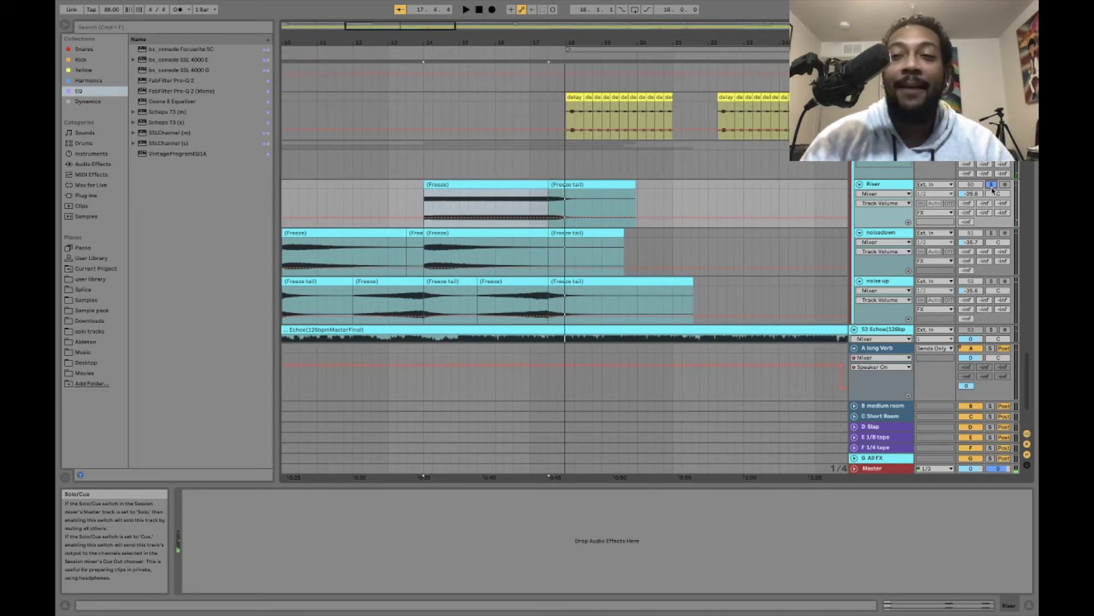
Step: Audition the noisedown track in solo in place of Riser, and the last main frozen clip of the soloed noise up track
left_click(991, 185)
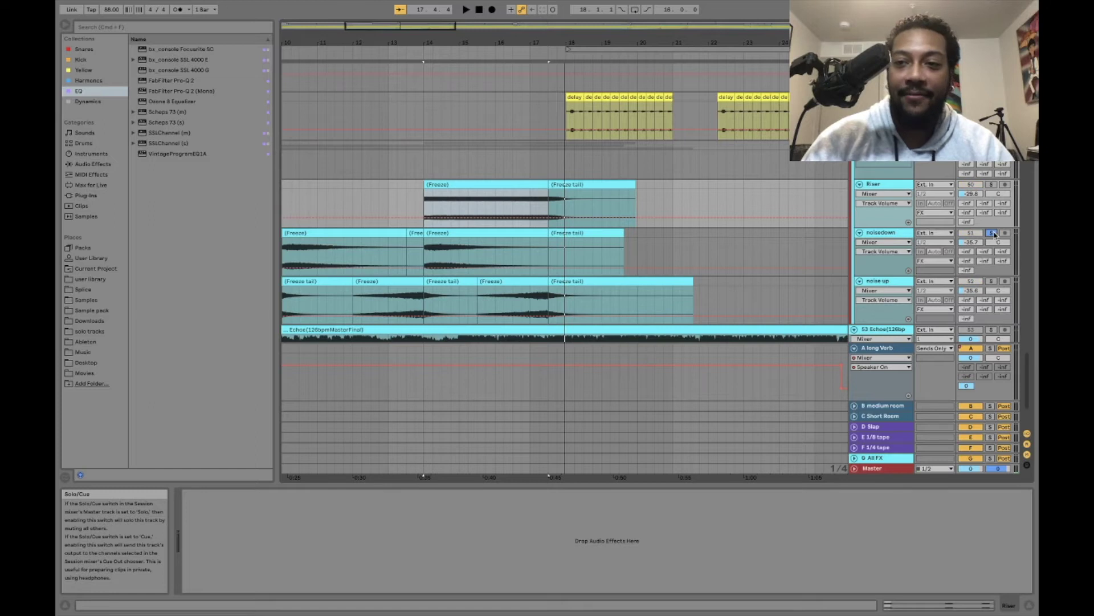
key("space")
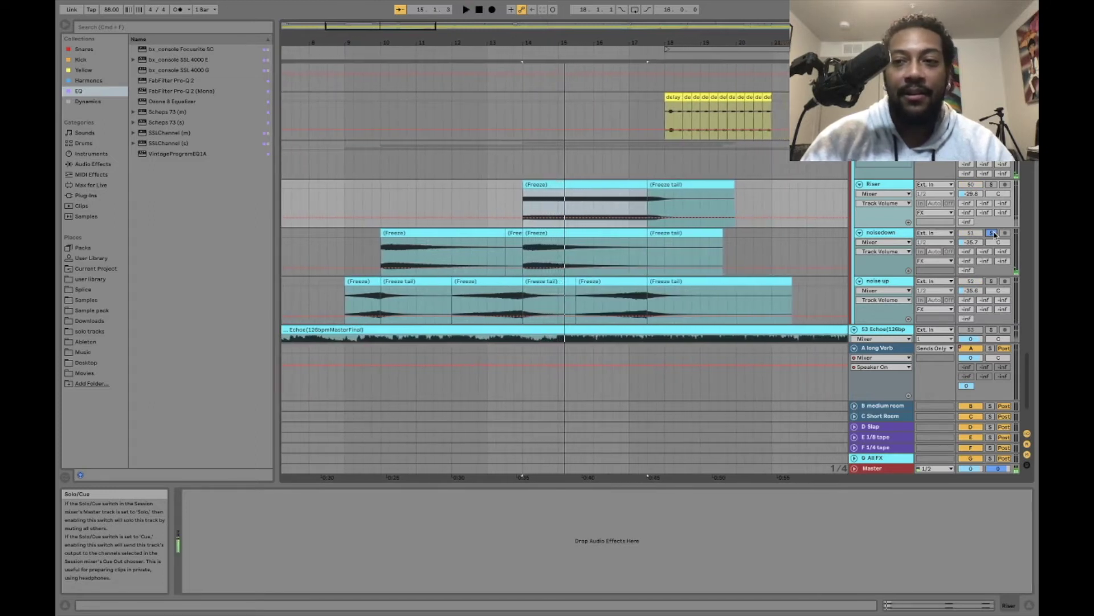
left_click(991, 282)
left_click(593, 282)
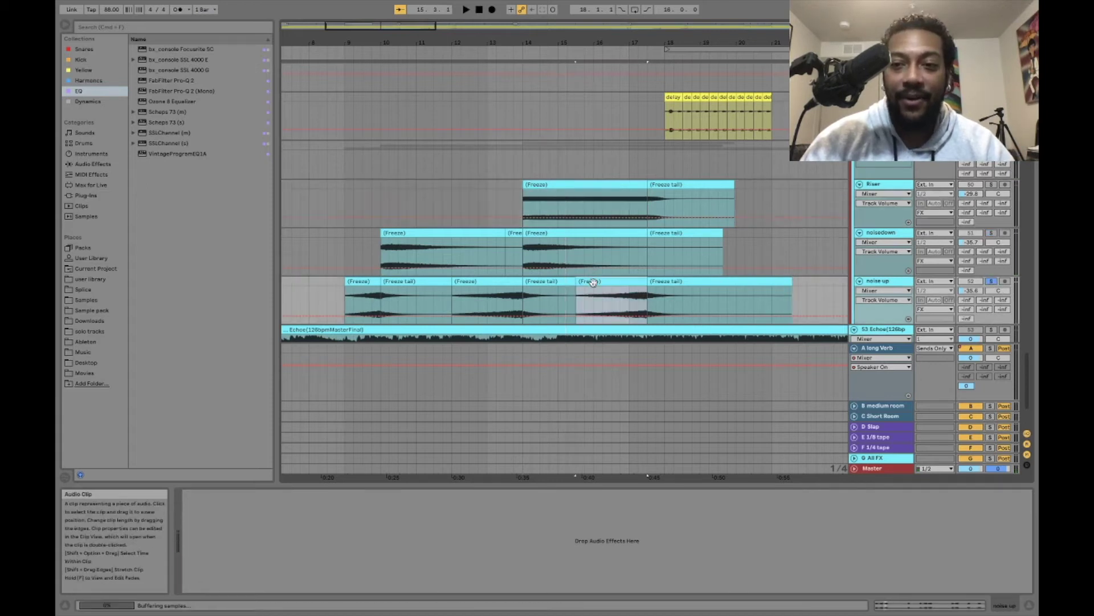
key("space")
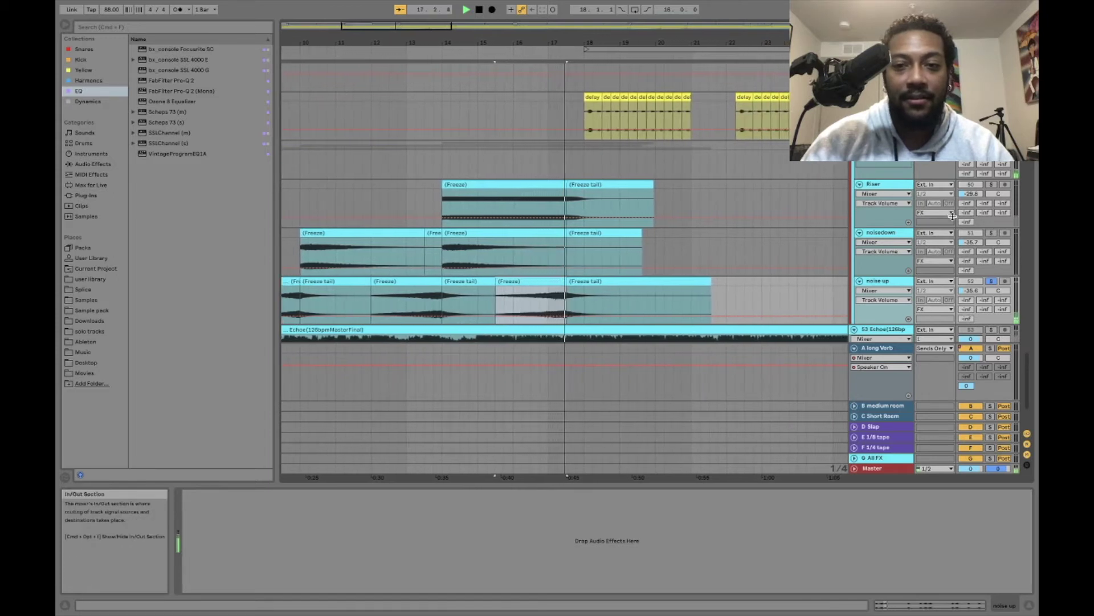
key("space")
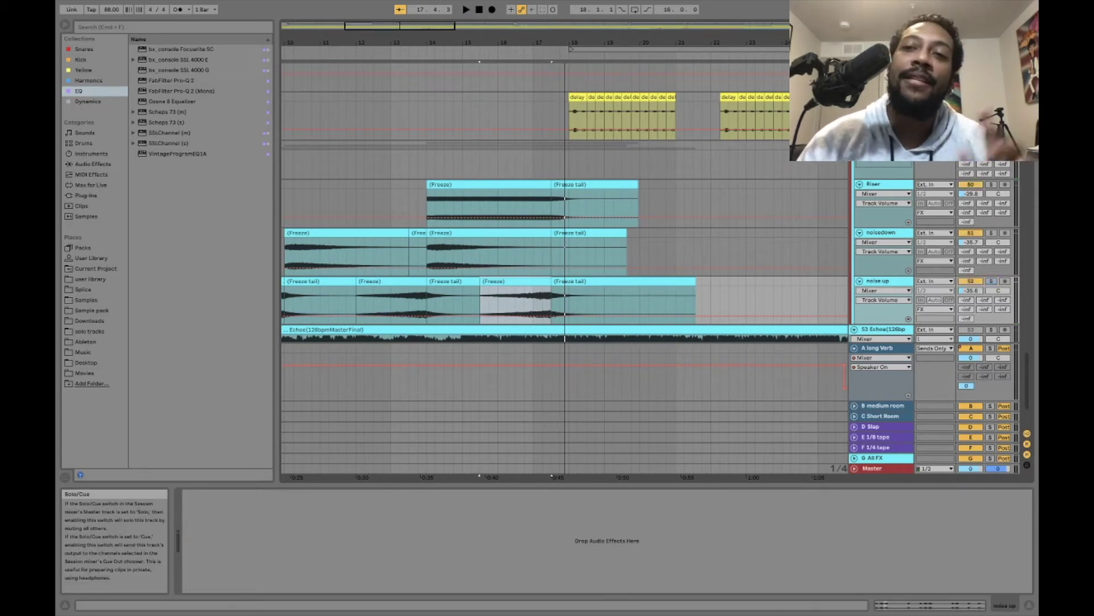
Step: Select the Riser's frozen clip, and audition the first Vox 2 clip just before bar 18 in the full mix
left_click(524, 182)
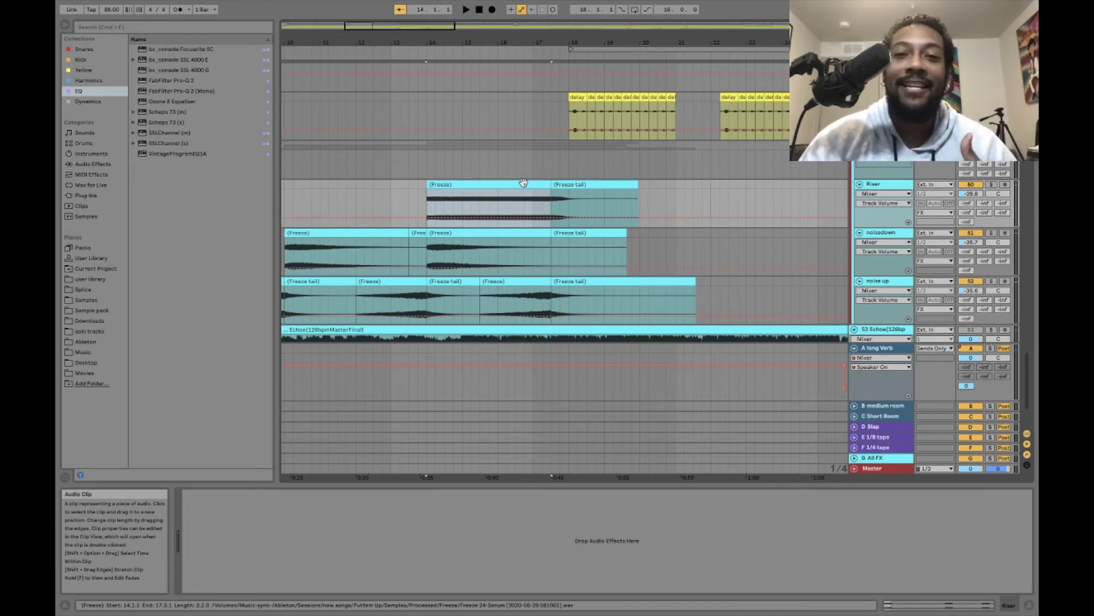
scroll(523, 182, "up", 5)
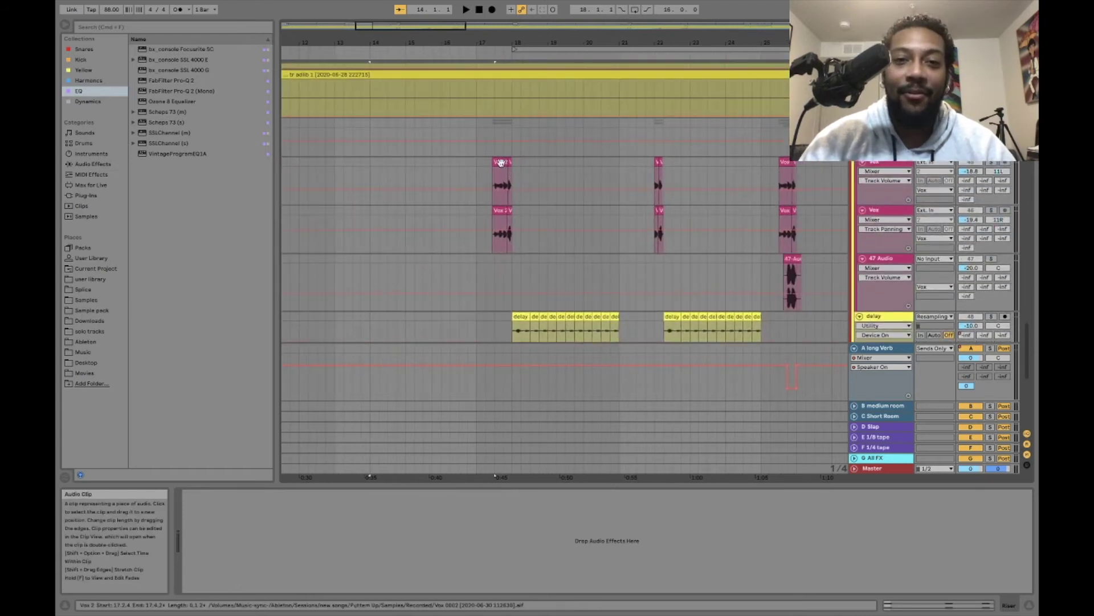
left_click(500, 162)
key("space")
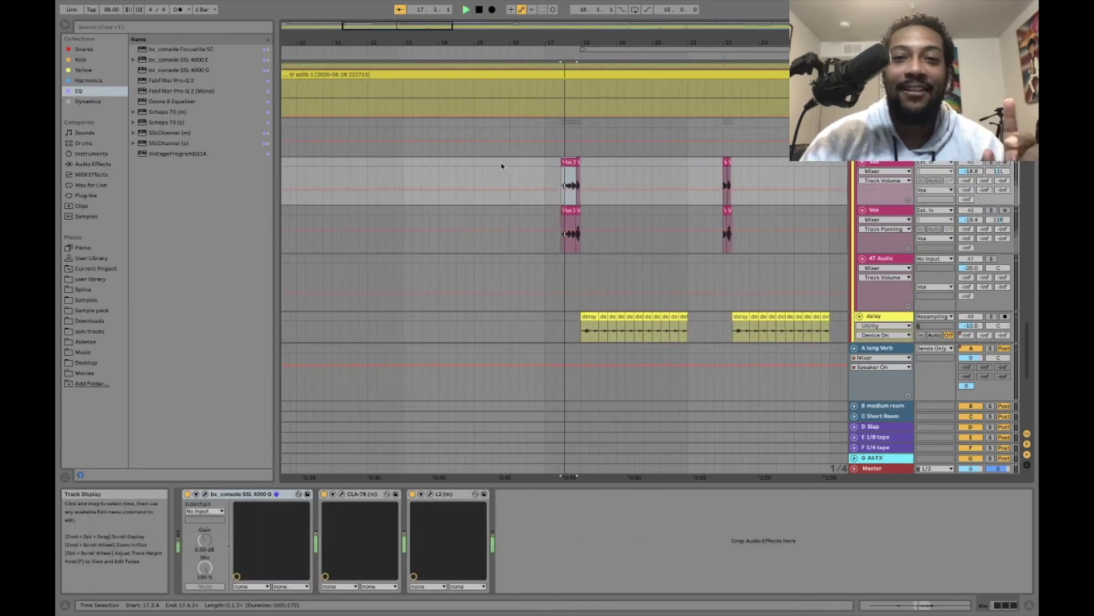
key("space")
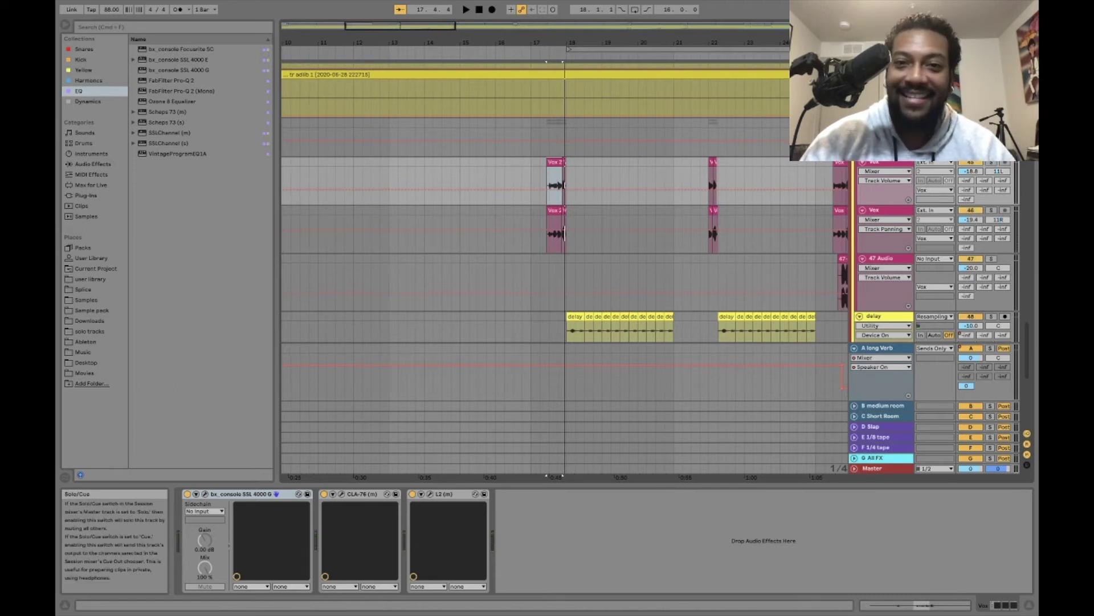
key("space")
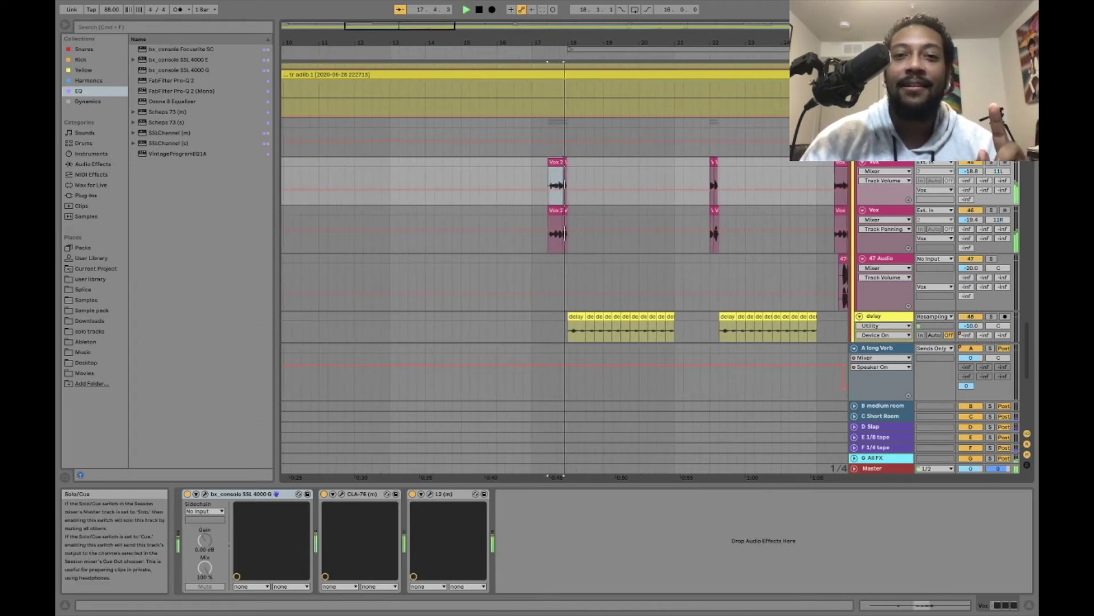
key("space")
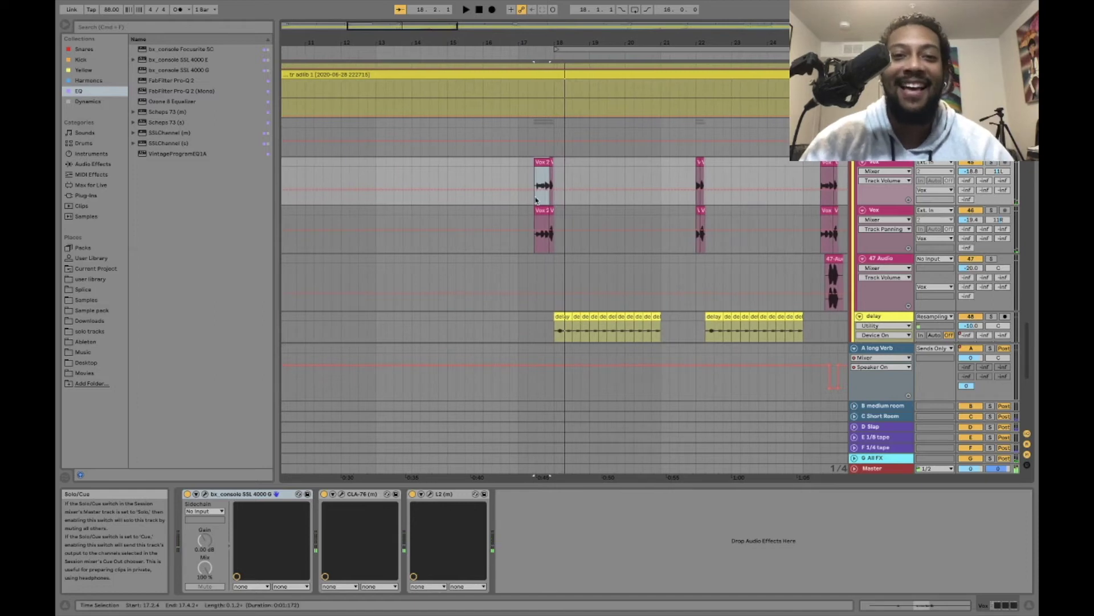
Step: Place the insert marker at bar 15.2 on the upper Vox track and play the lead-in past bar 18
left_click(456, 169)
key("space")
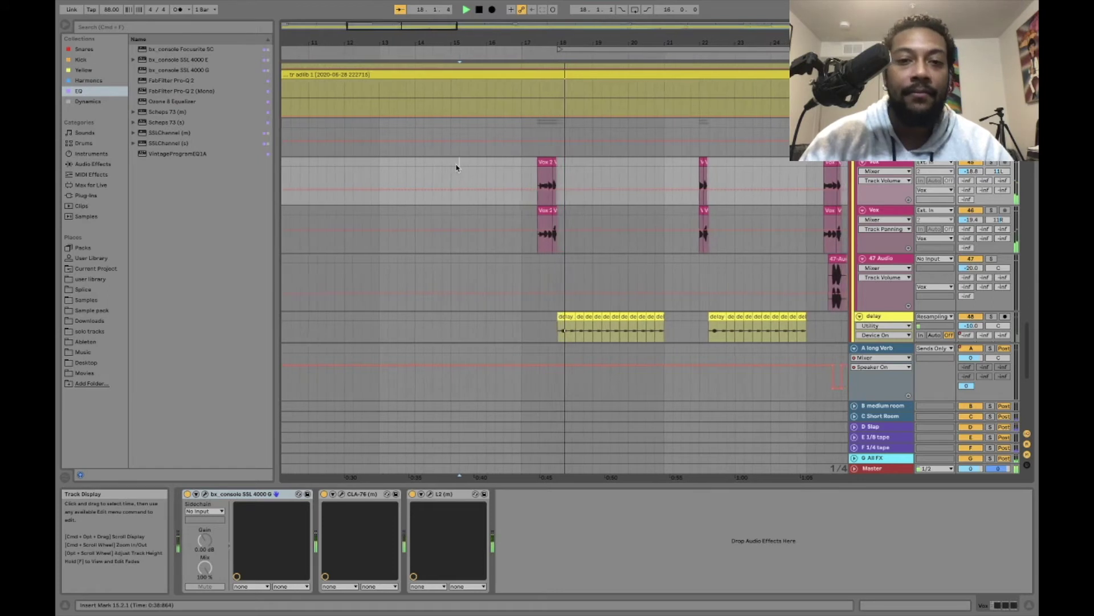
key("space")
Step: Highlight the horn parts from bar 18.1, extending the time selection on the Trb1 track to bar 25.3
scroll(456, 168, "up", 5)
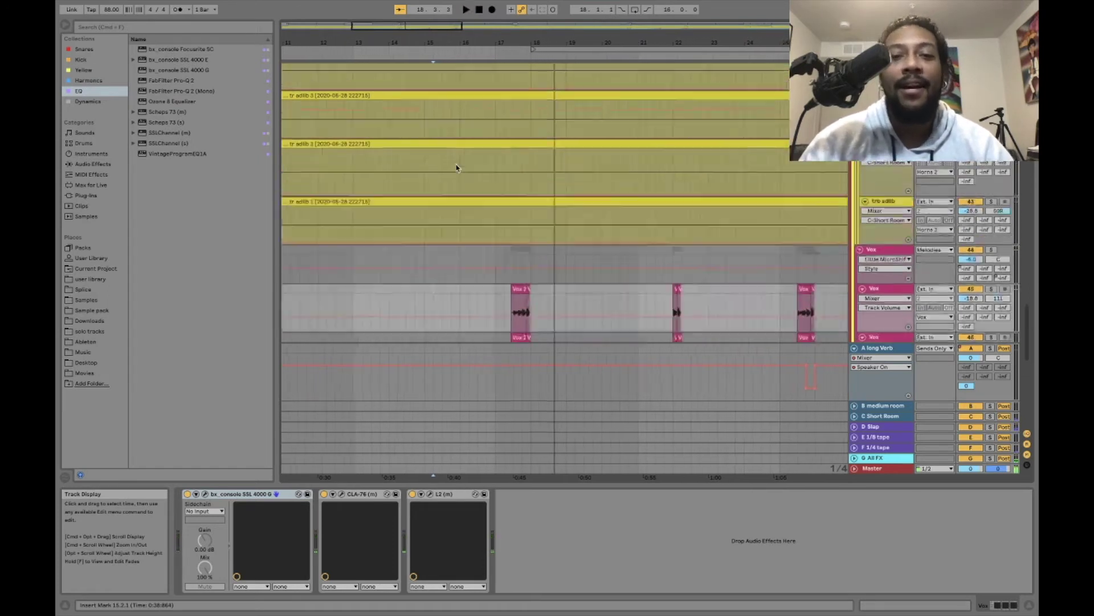
scroll(456, 167, "up", 5)
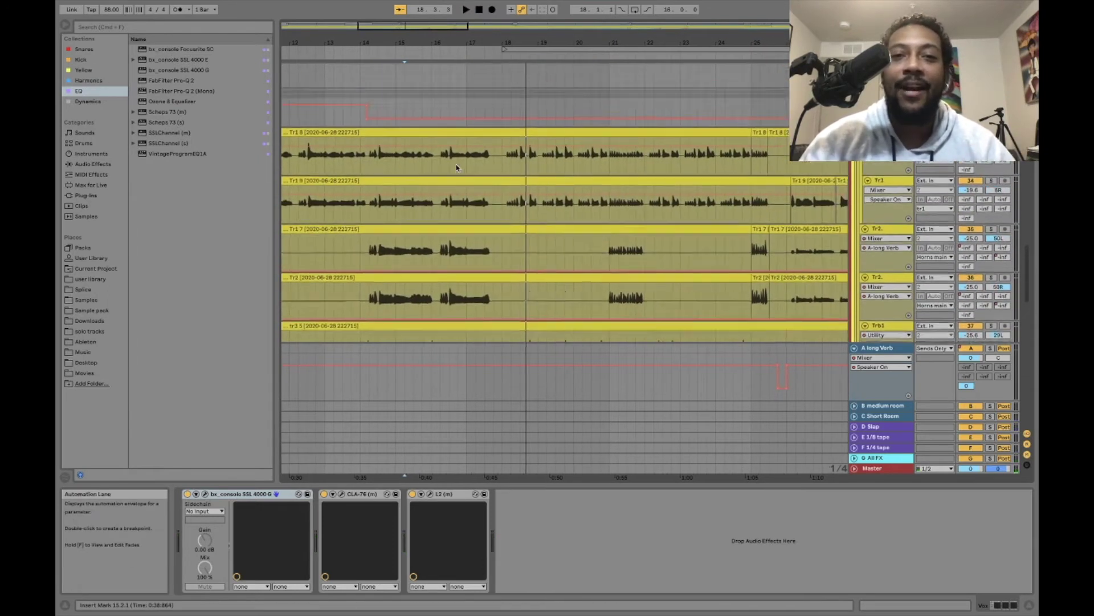
scroll(456, 167, "down", 3)
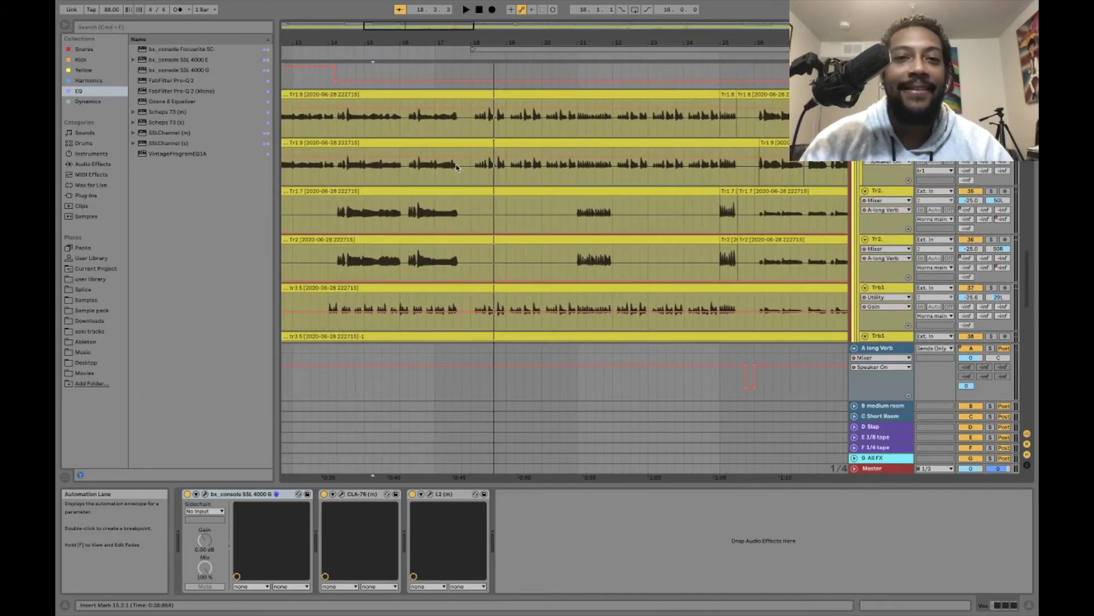
left_click_drag(704, 152, 584, 200)
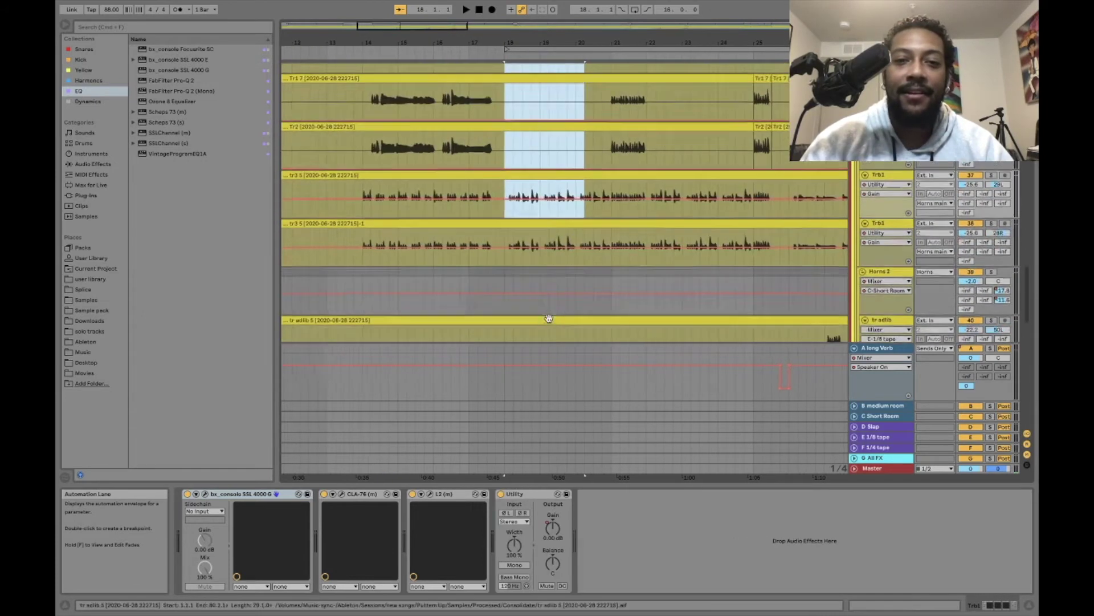
left_click_drag(534, 238, 770, 231)
Step: Highlight bars 20.4 to 22.1 on the upper Tr2 track and audition both Tr2 tracks in solo and in the full mix
scroll(769, 231, "up", 5)
scroll(769, 230, "right", 3)
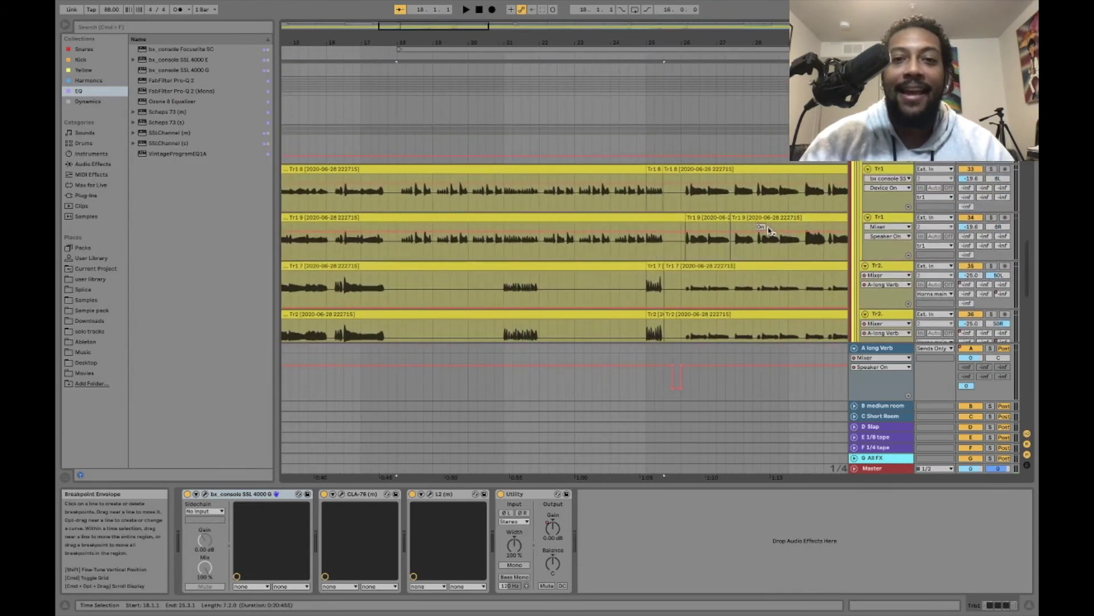
left_click_drag(495, 283, 543, 292)
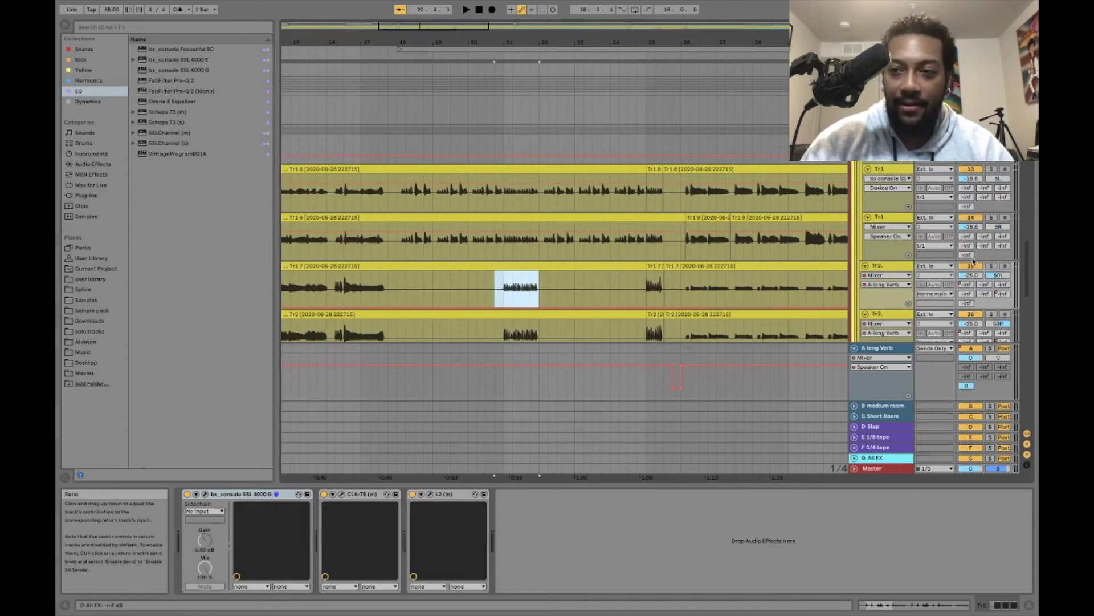
left_click(992, 266)
scroll(991, 263, "down", 2)
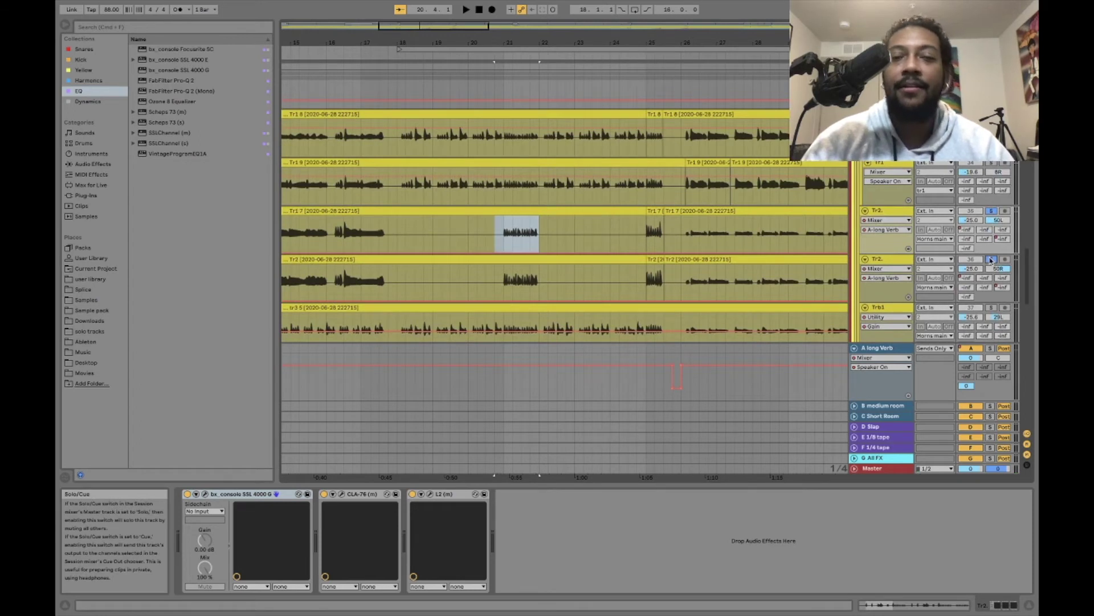
key("space")
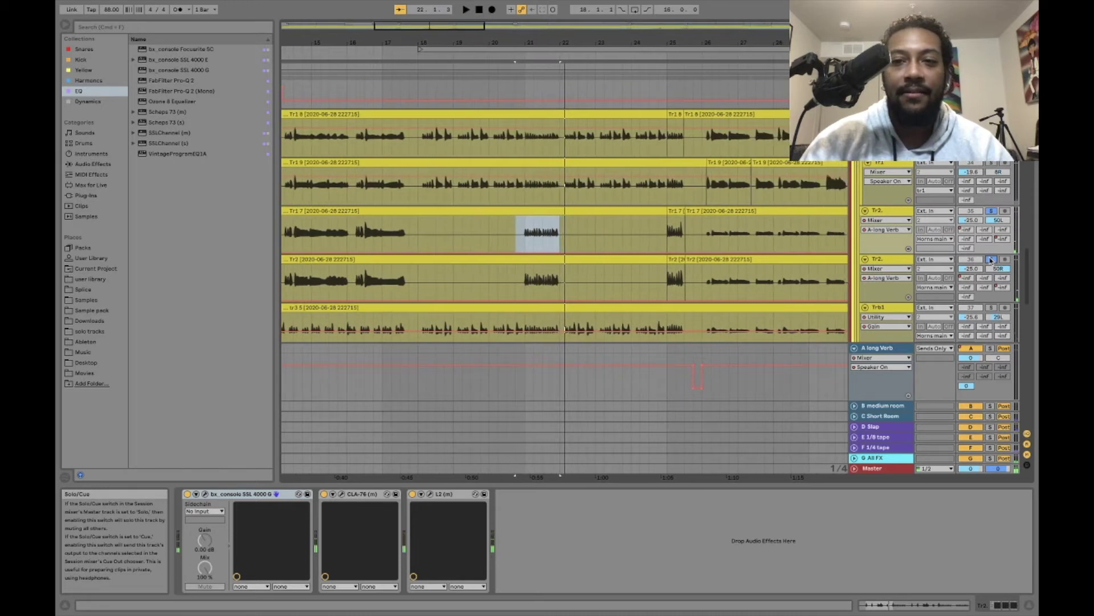
key("space")
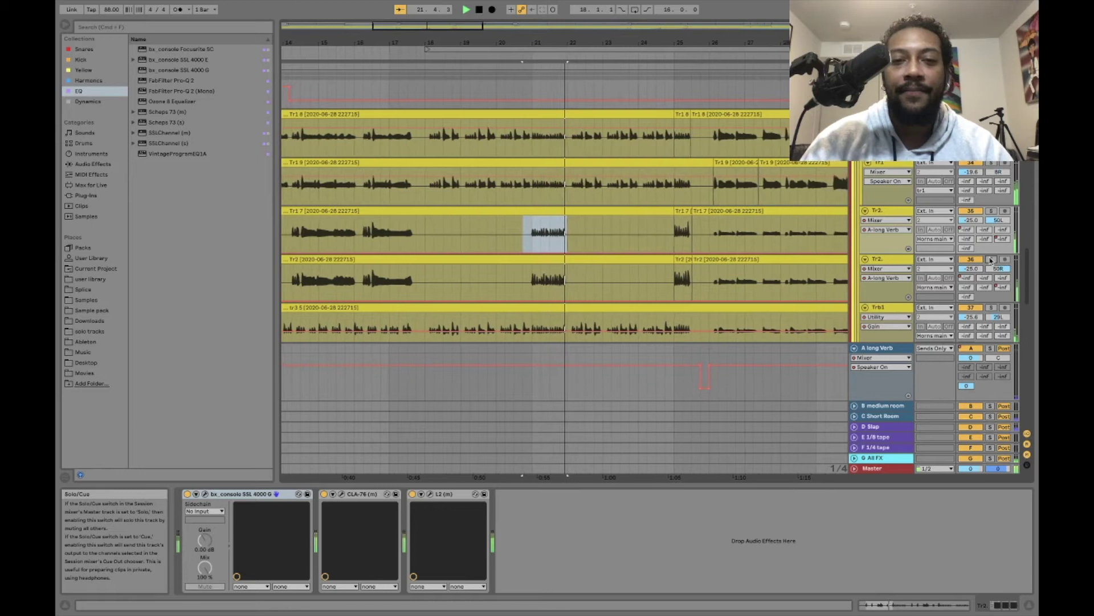
key("space")
Step: Display the A Squeaky Bell track's device chain above the lead track
scroll(990, 260, "up", 10)
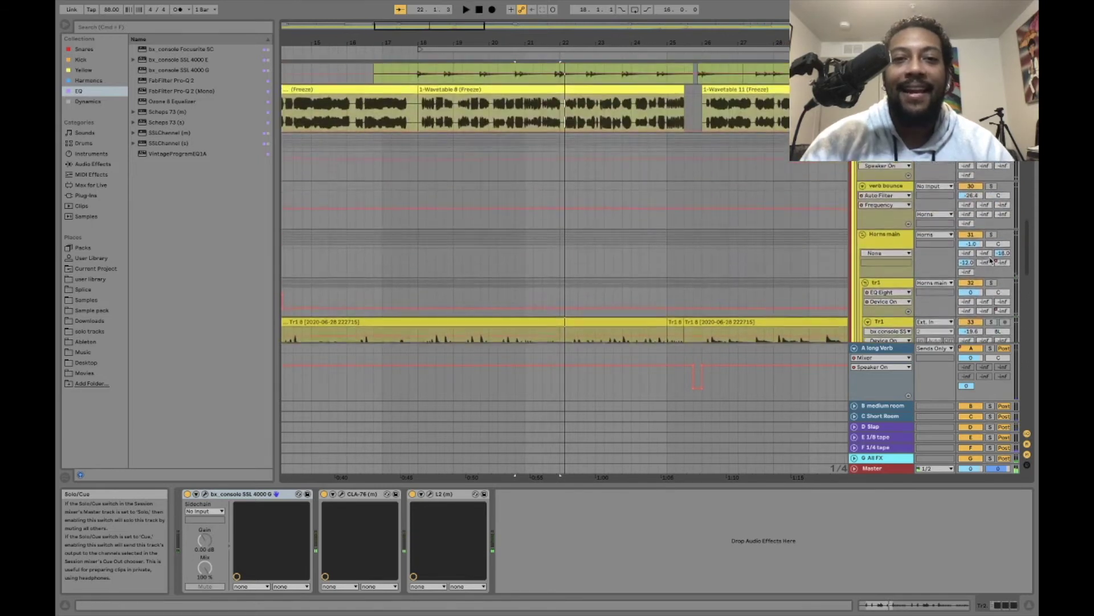
scroll(991, 260, "up", 4)
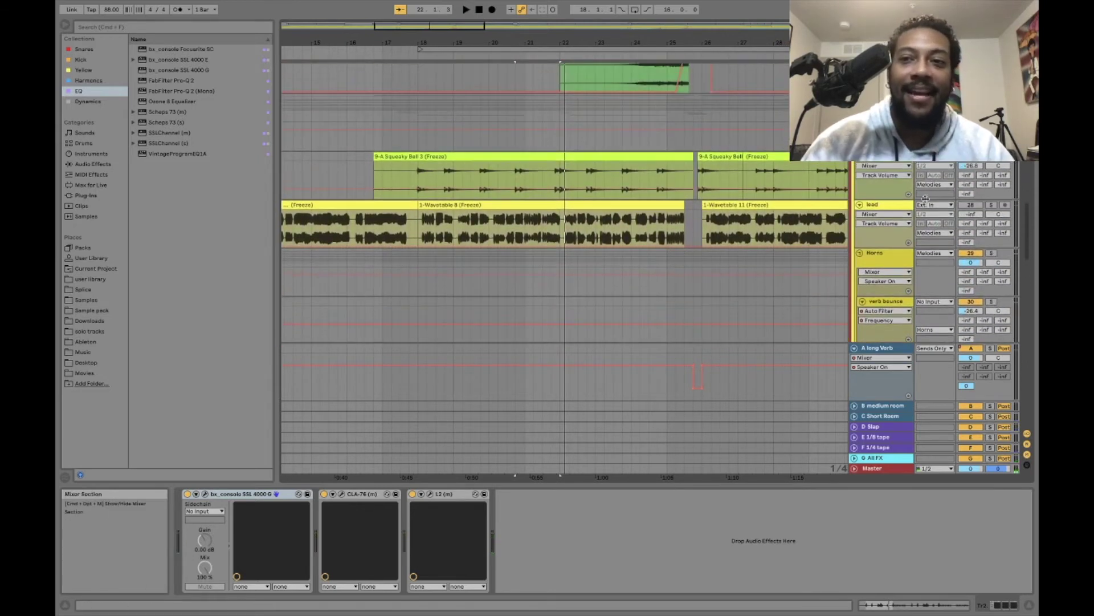
left_click(892, 163)
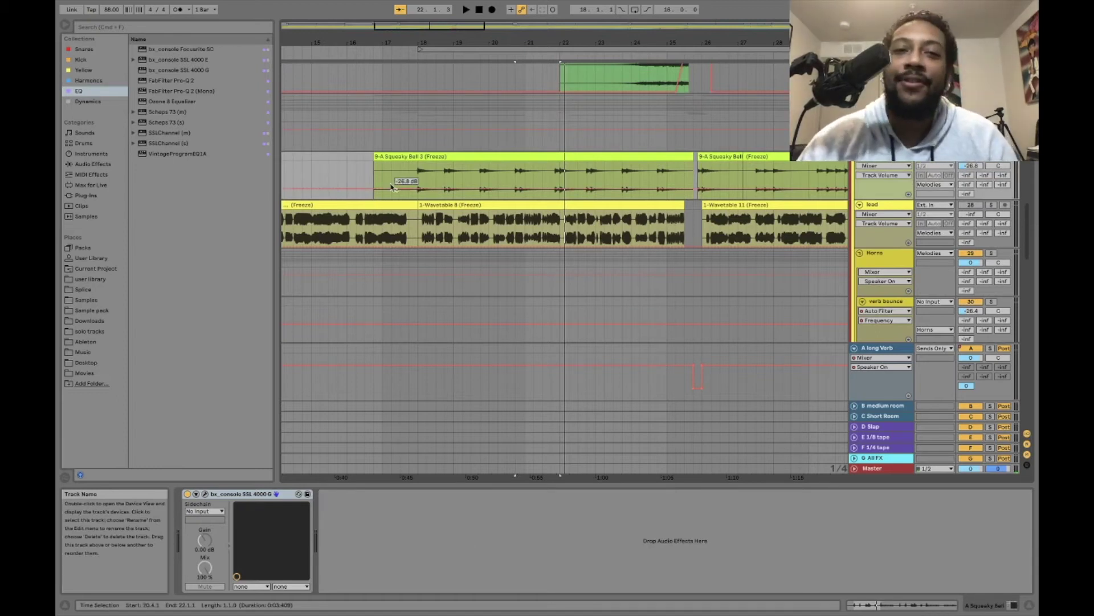
Step: Place the insert marker at bar 17.4 on the A Squeaky Bell track and audition the bell part past bar 22
left_click(407, 174)
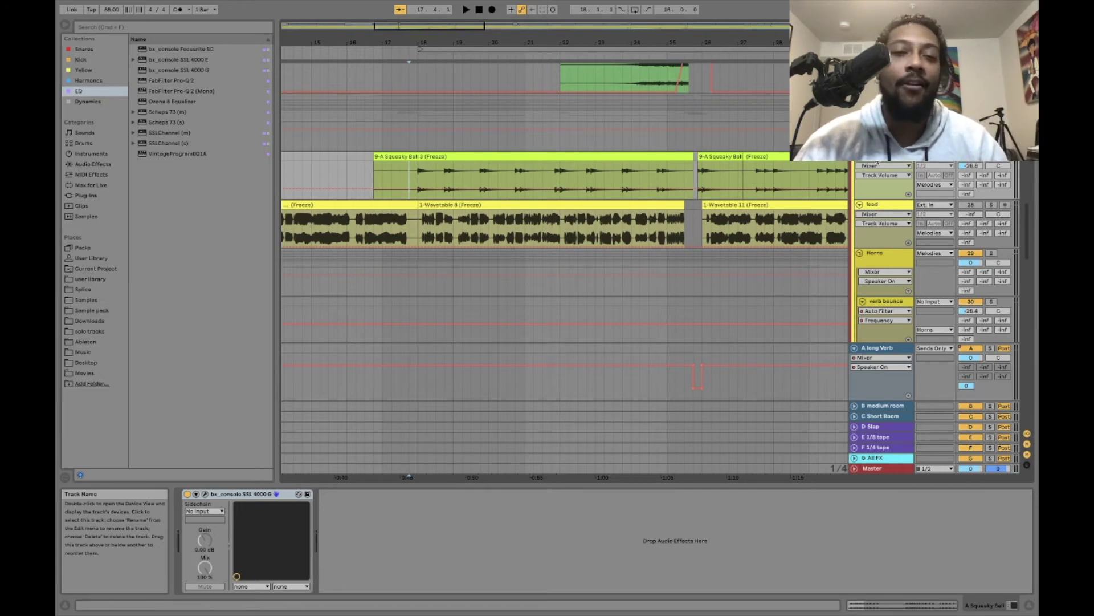
key("space")
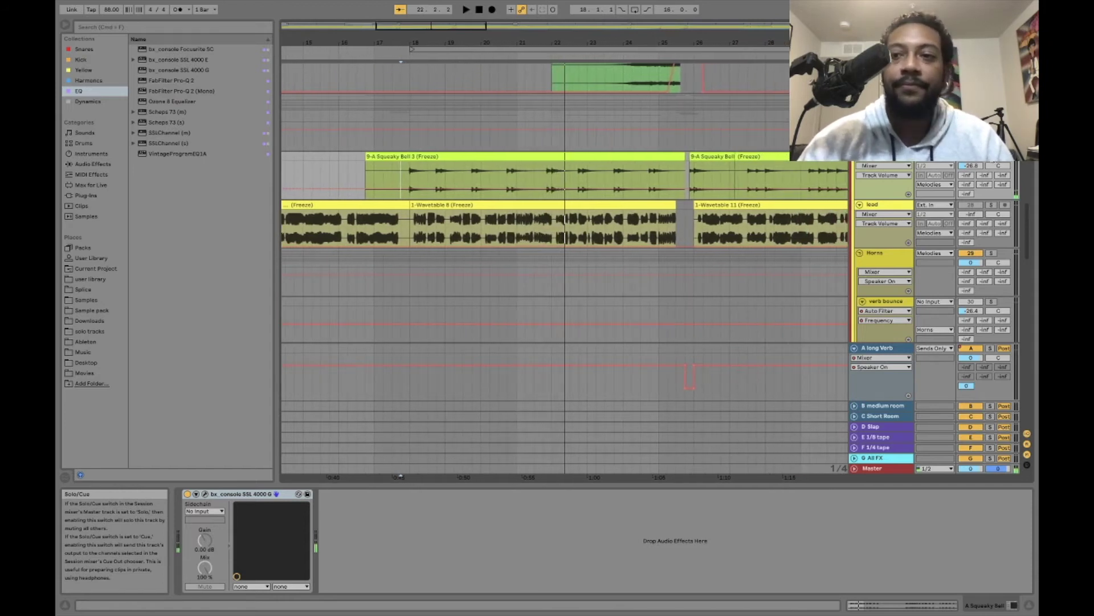
scroll(992, 211, "up", 3)
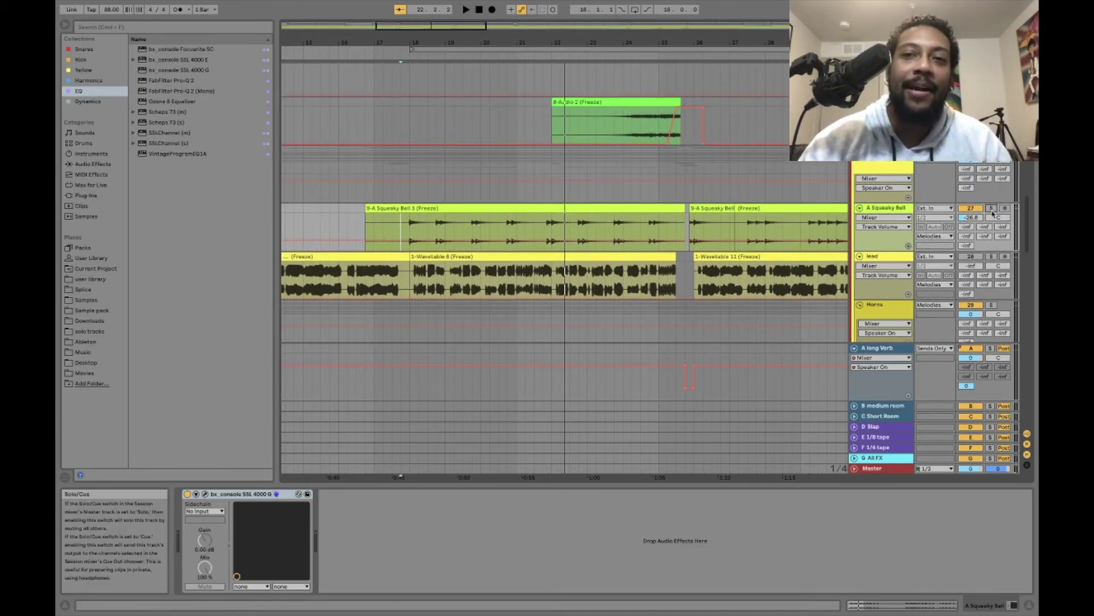
Step: Highlight bars 18.1 to 25.4 on the bend 808 track and play the selected bass part
scroll(992, 213, "up", 12)
scroll(992, 211, "down", 8)
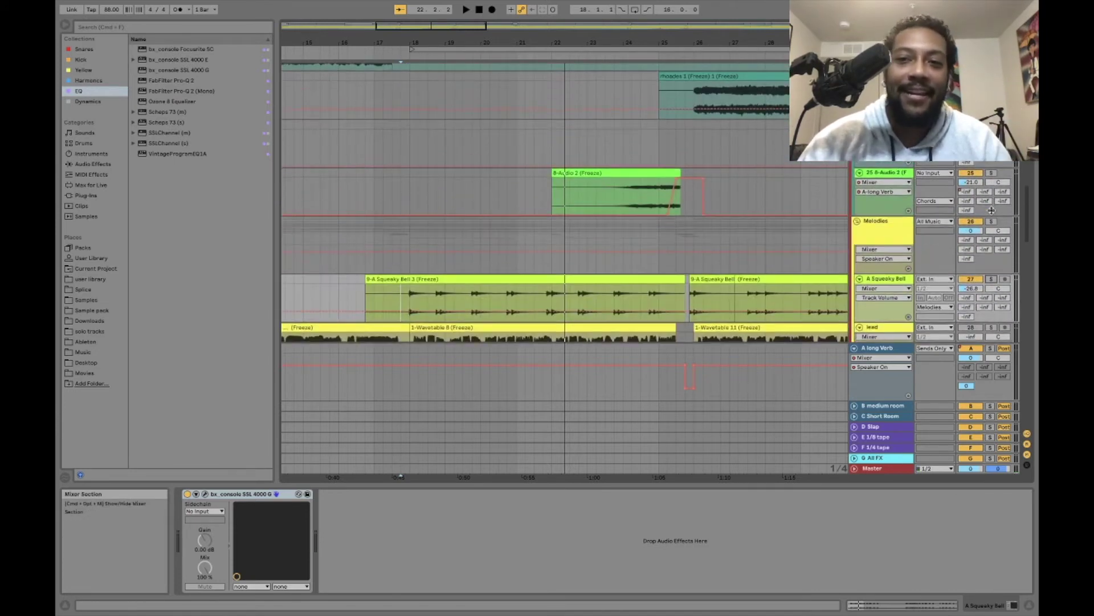
scroll(992, 211, "up", 10)
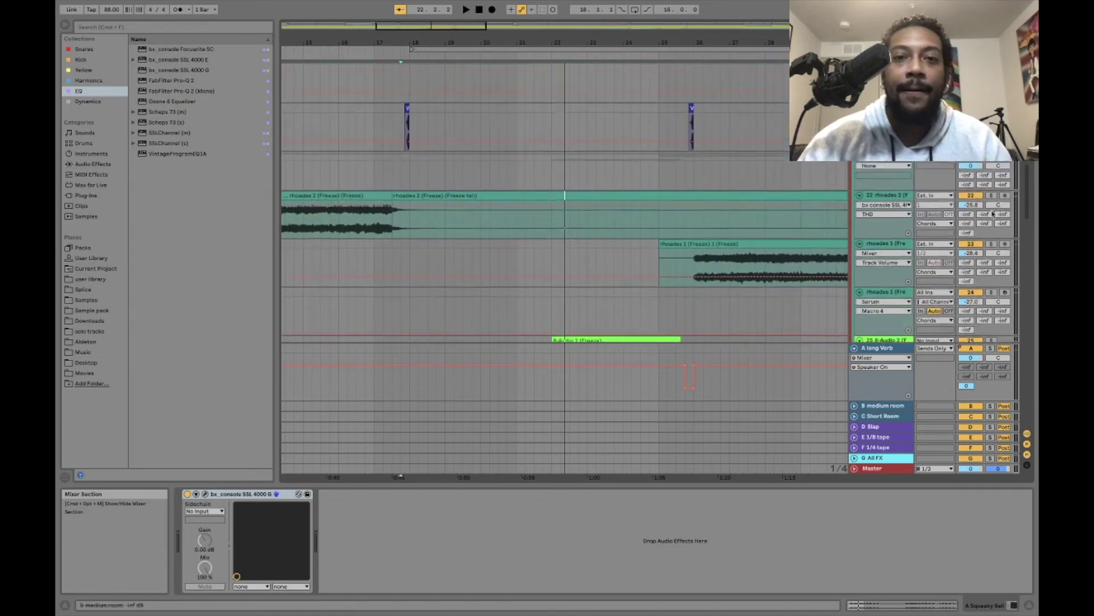
scroll(992, 214, "up", 3)
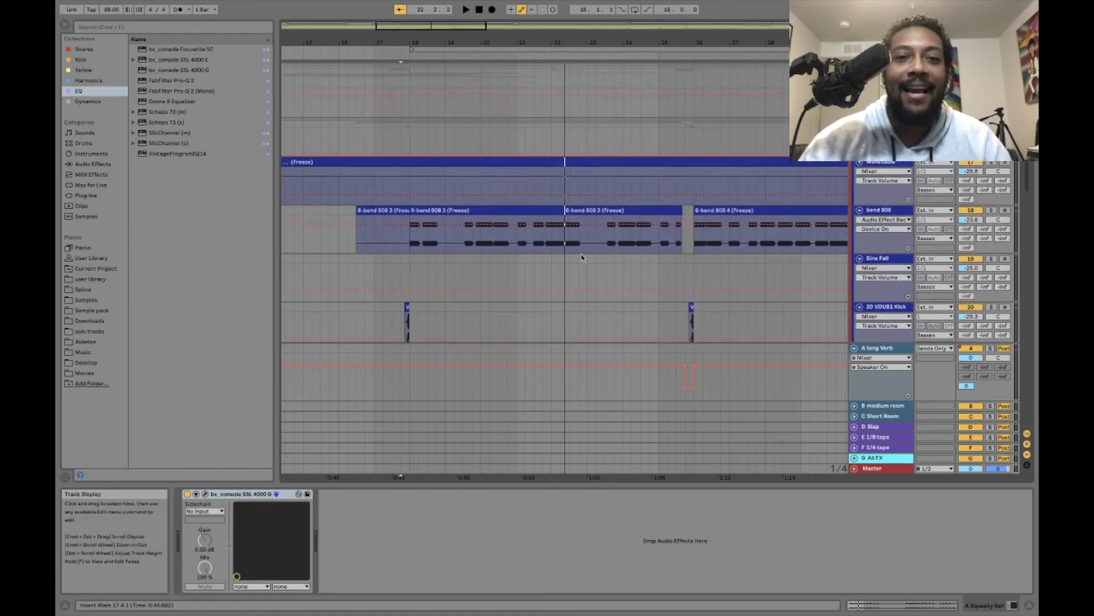
left_click_drag(407, 245, 688, 240)
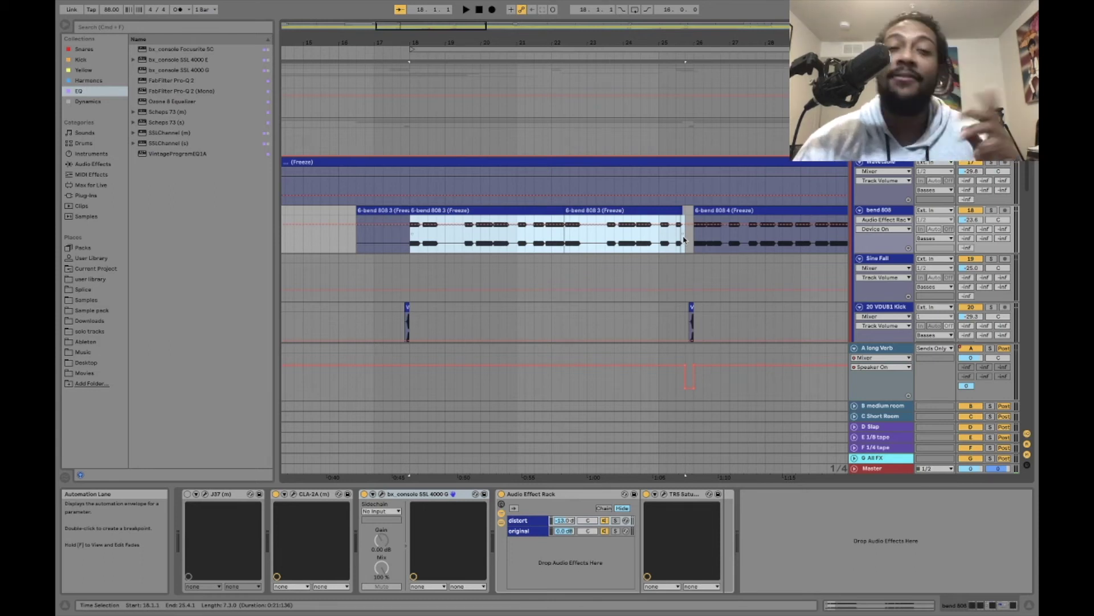
key("space")
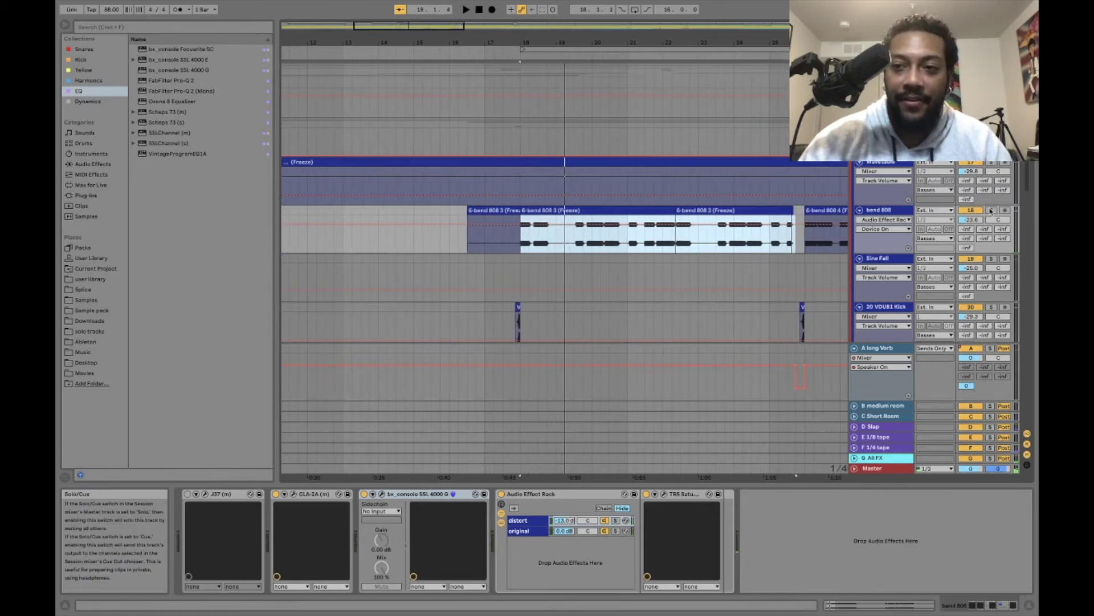
Step: Display the drum tracks around the Snare group and play them on from bar 19 past bar 22
scroll(990, 211, "up", 3)
scroll(990, 211, "up", 5)
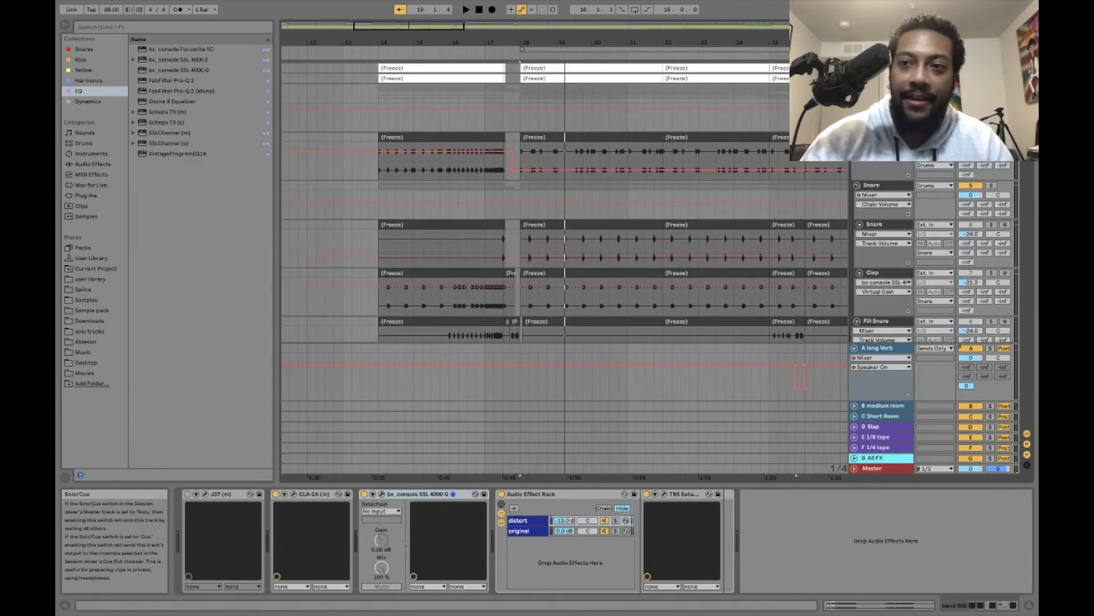
key("space")
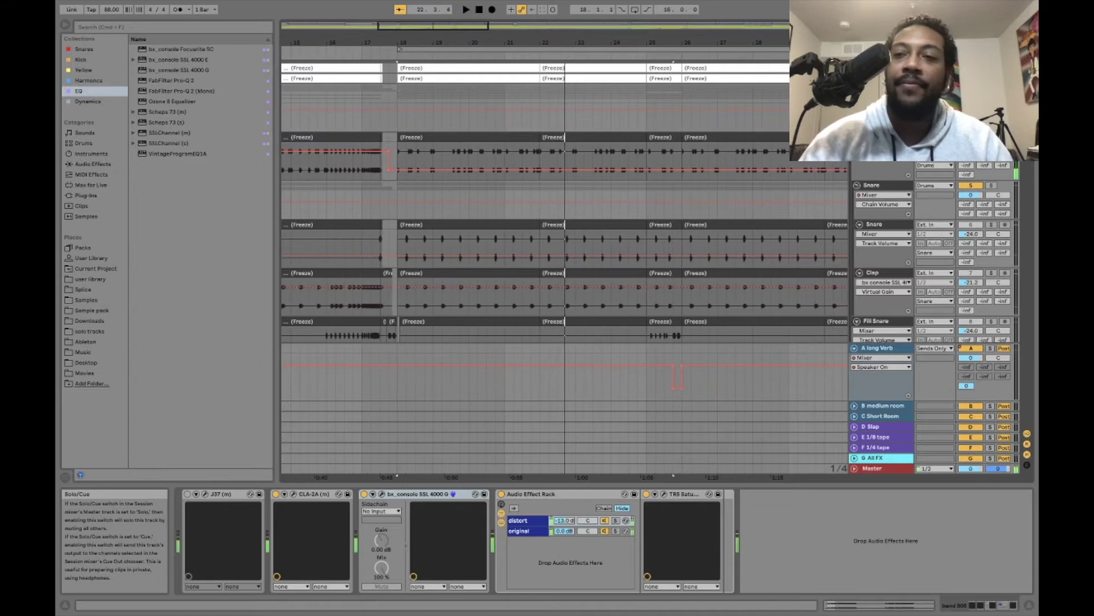
Step: Examine the drum tracks from Fill Snare through Hat1, Hat2, Tambourine, Crash and Ride, and audition the cymbal section
scroll(627, 228, "down", 5)
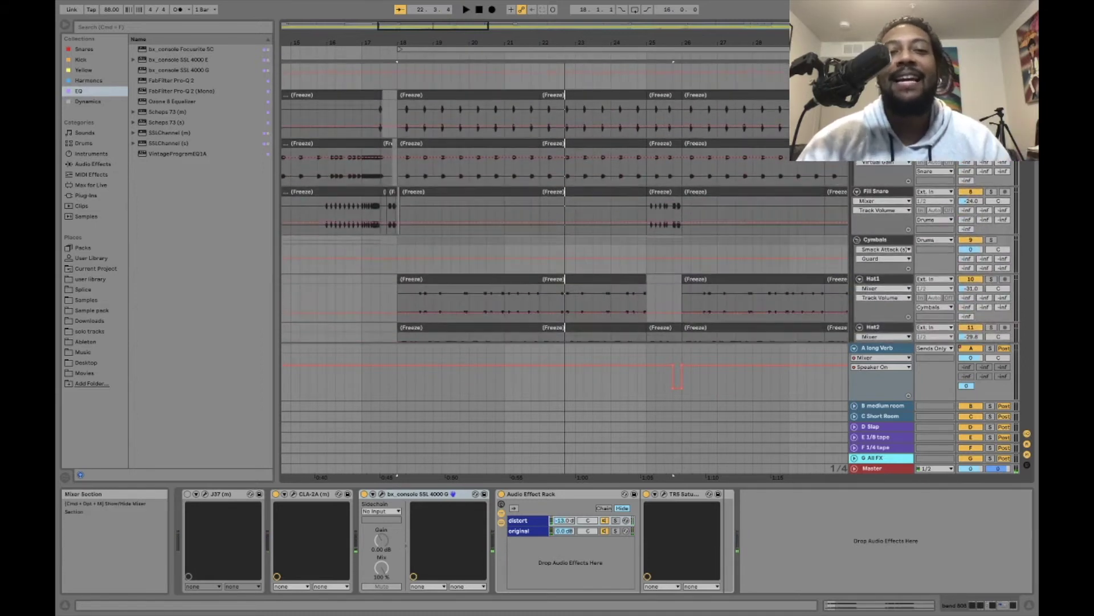
scroll(991, 240, "down", 2)
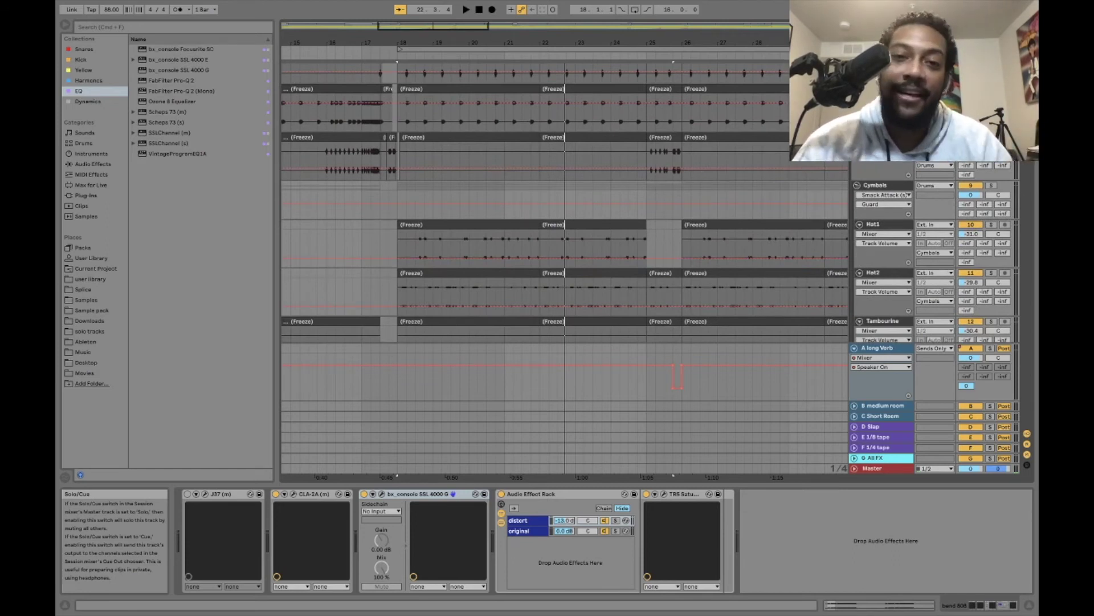
scroll(991, 240, "down", 5)
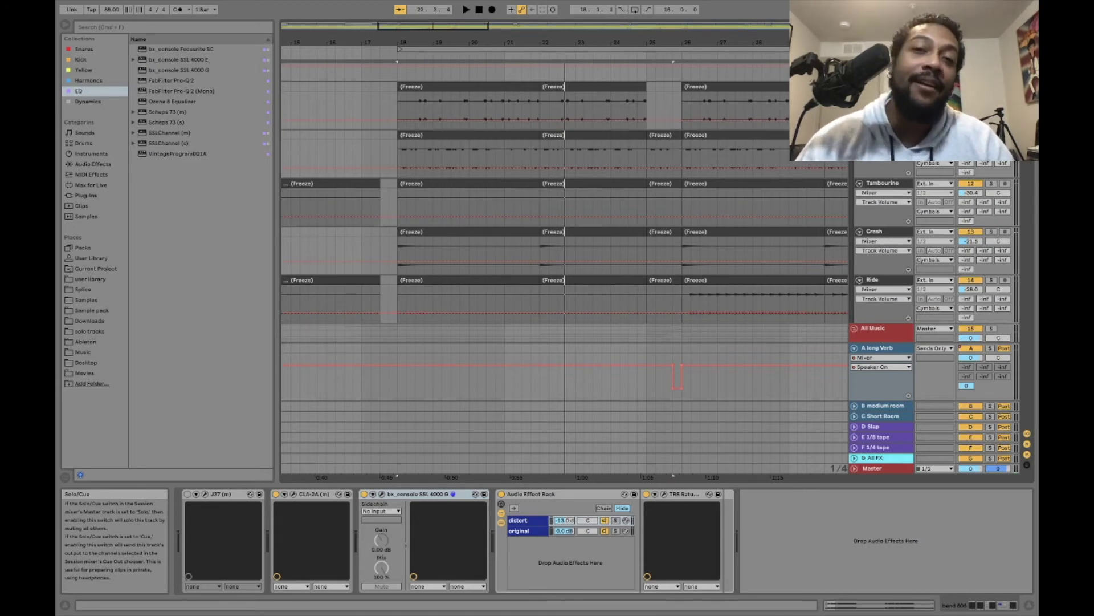
scroll(991, 279, "down", 1)
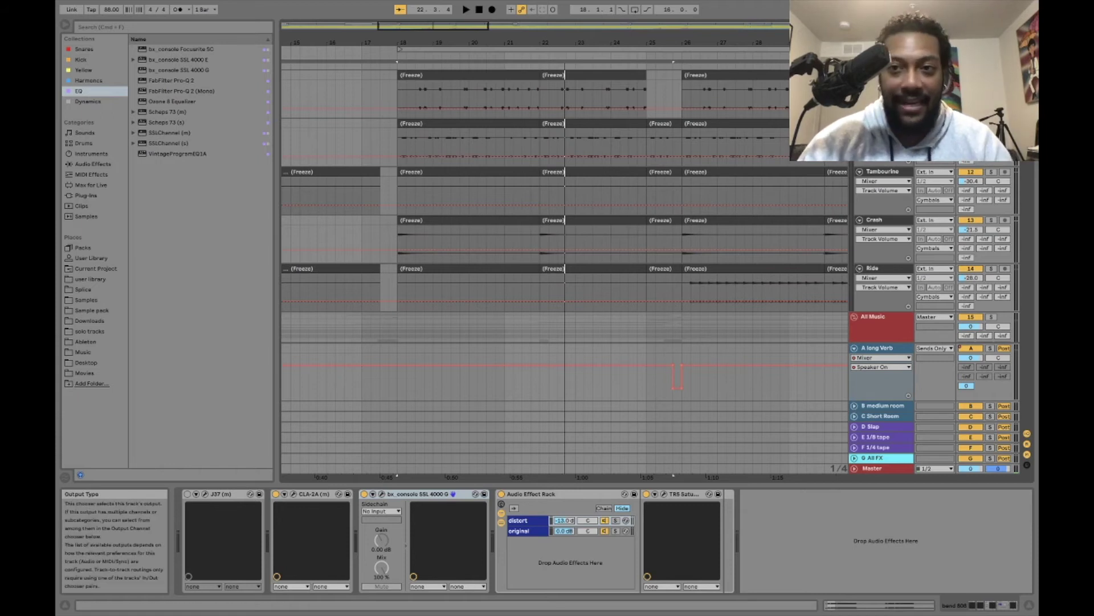
scroll(990, 267, "up", 3)
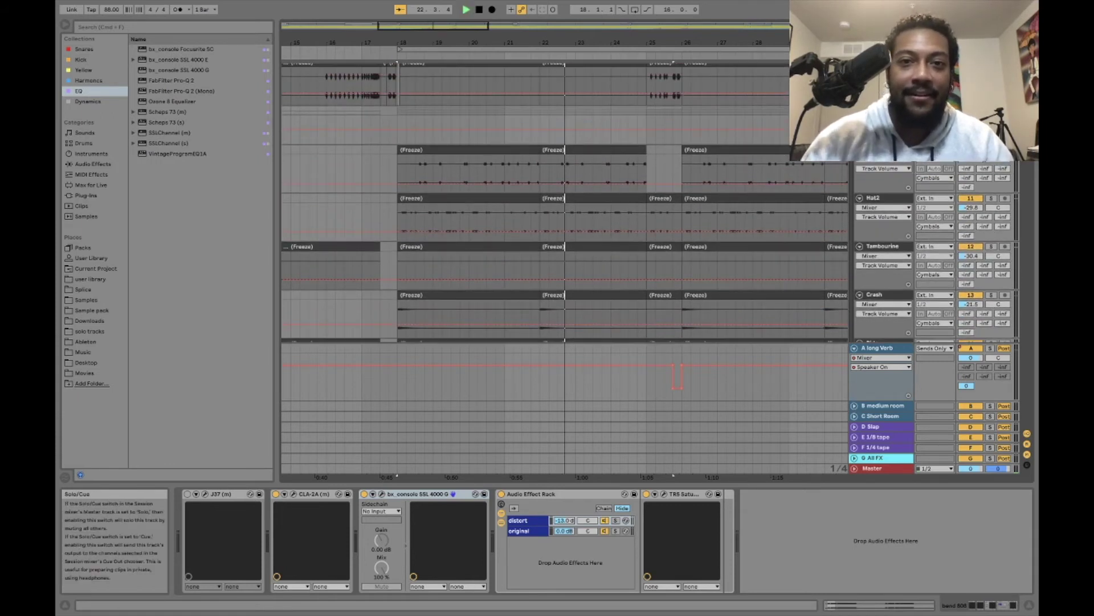
key("space")
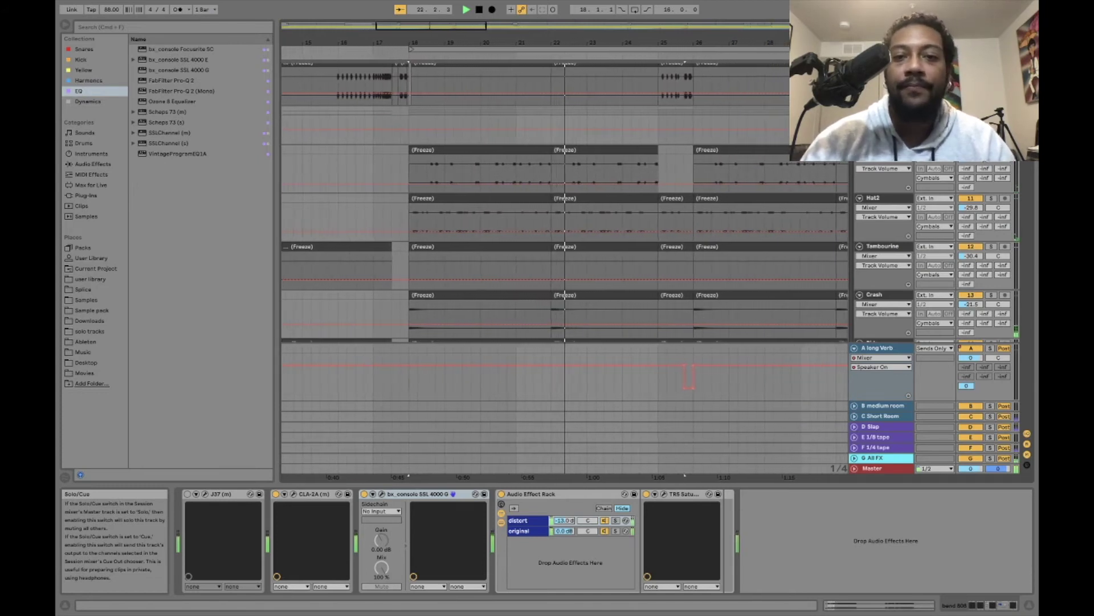
key("space")
Step: Audition the 8-Audio 2 reverse clip in solo from bar 23.3 up to bar 26
scroll(984, 246, "down", 1)
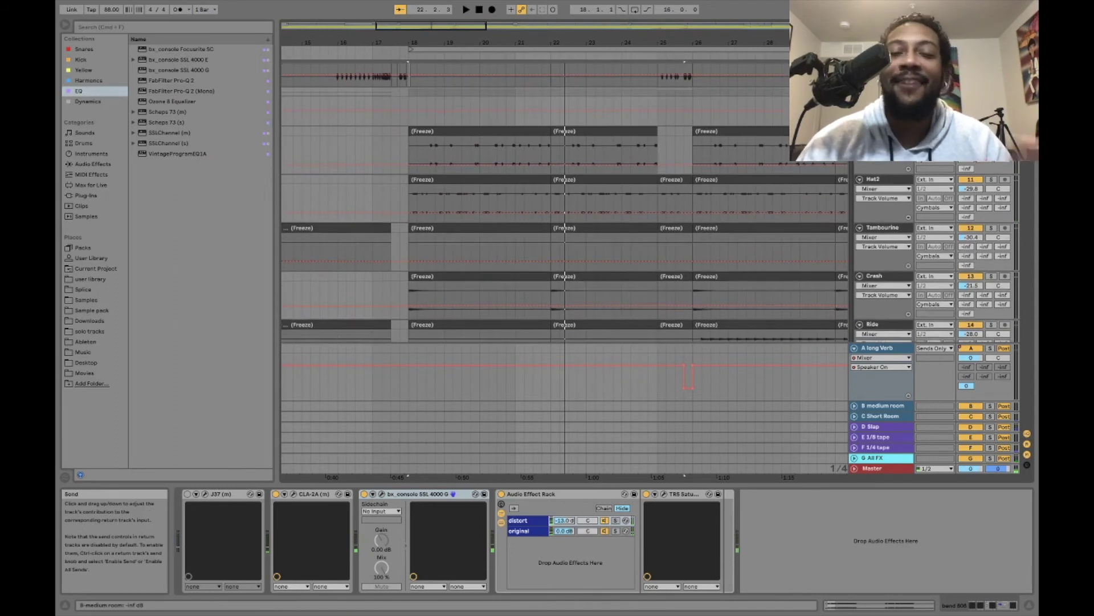
scroll(650, 250, "down", 10)
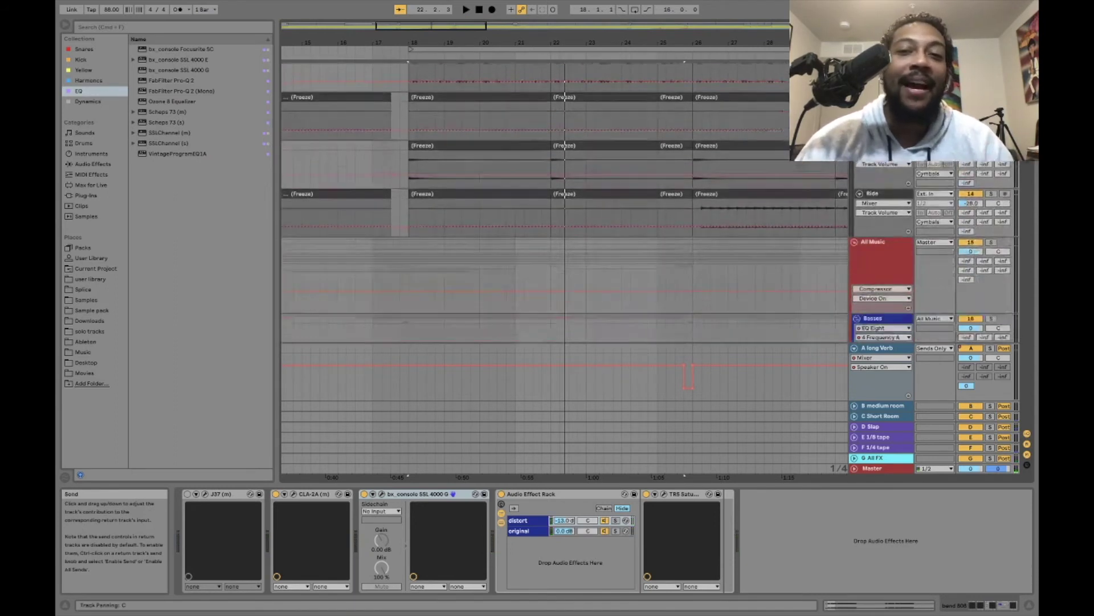
scroll(788, 289, "down", 5)
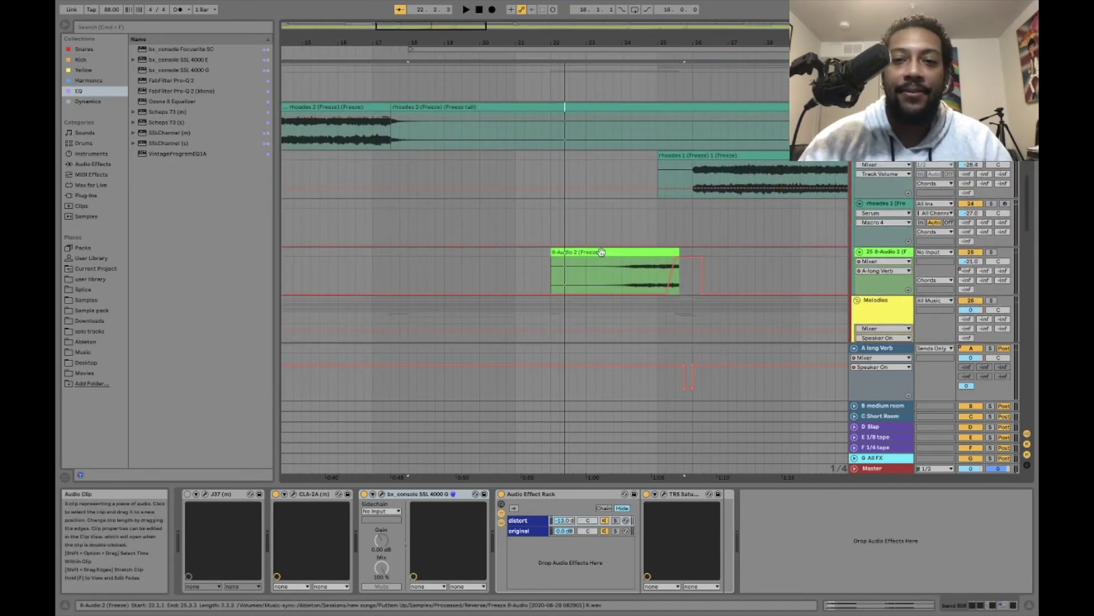
left_click(604, 269)
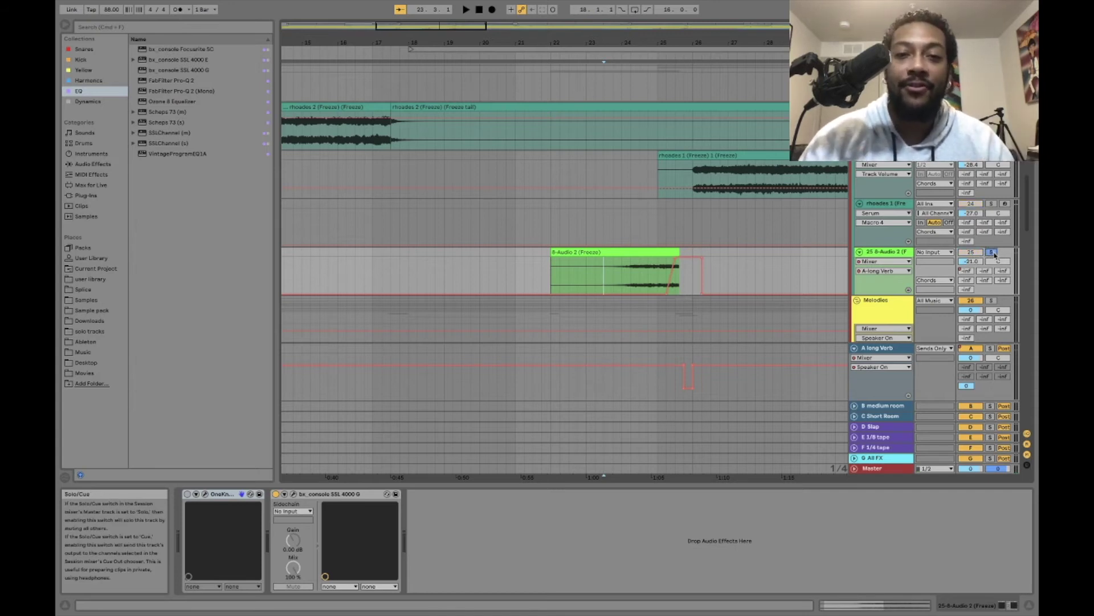
key("space")
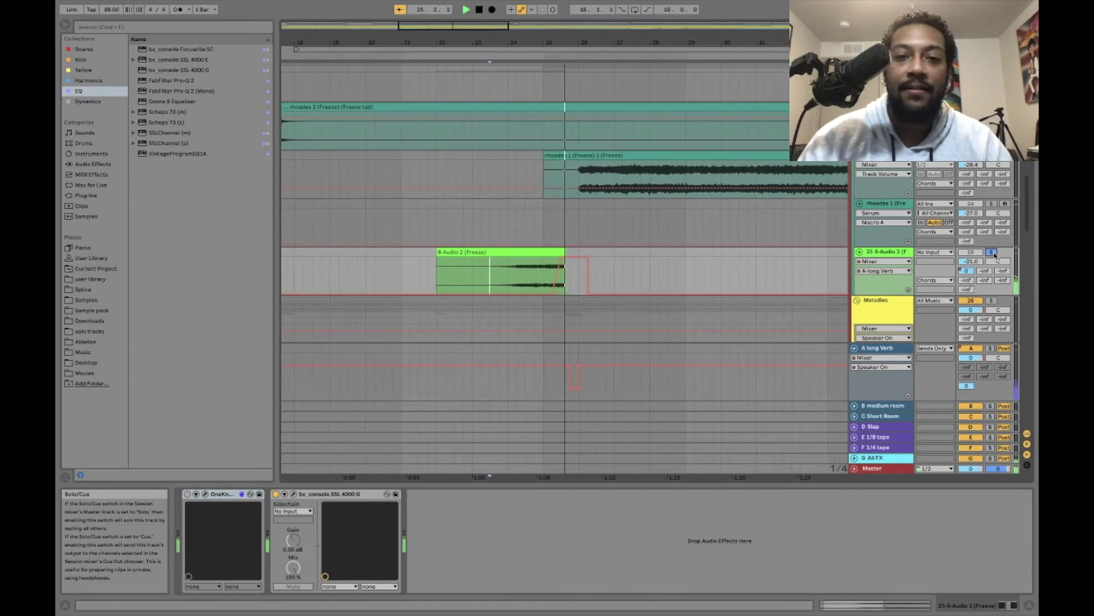
key("space")
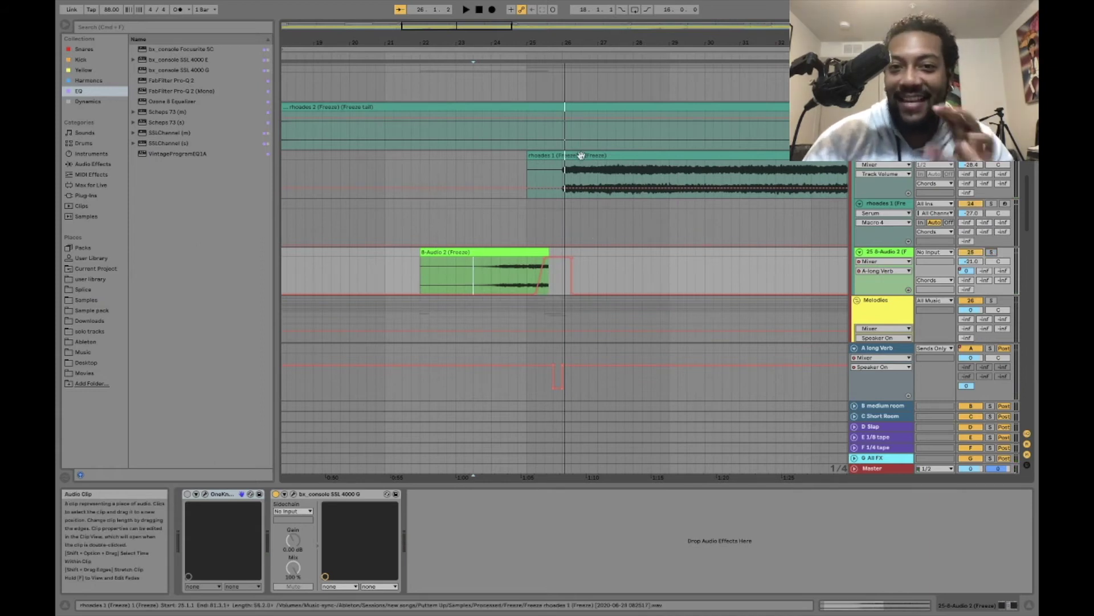
Step: Place the insert marker at bar 23.4 on the rhoades 1 track and play the transition past bar 26
left_click(481, 173)
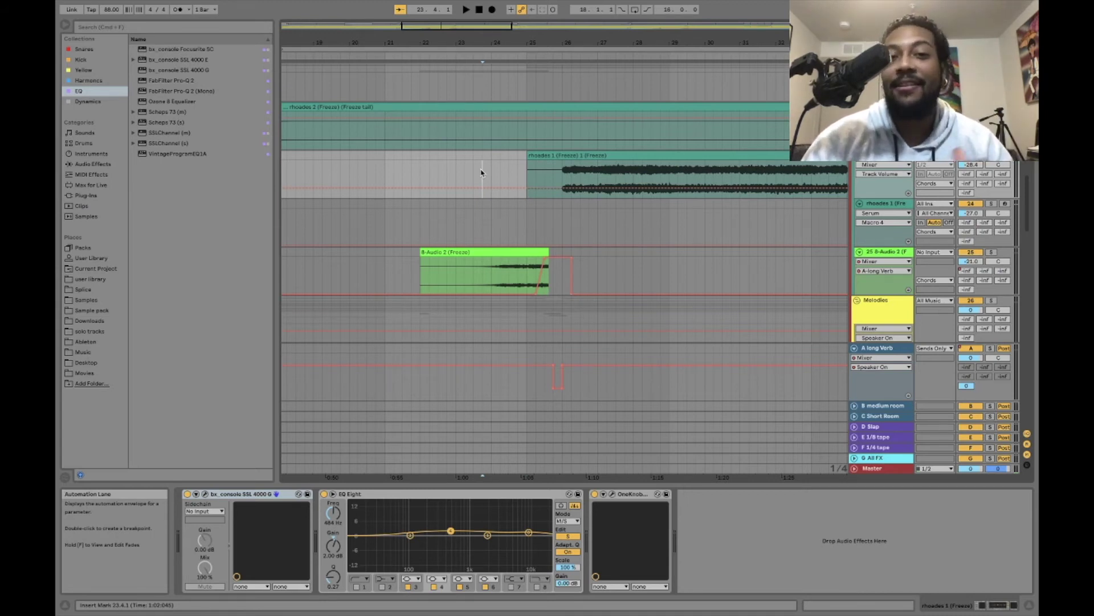
key("space")
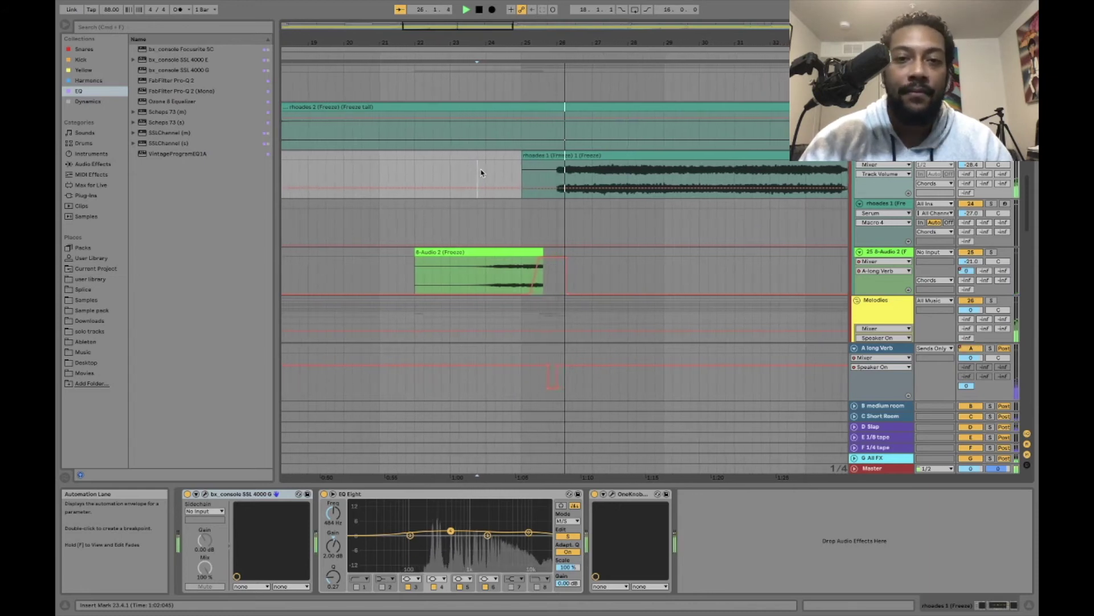
key("space")
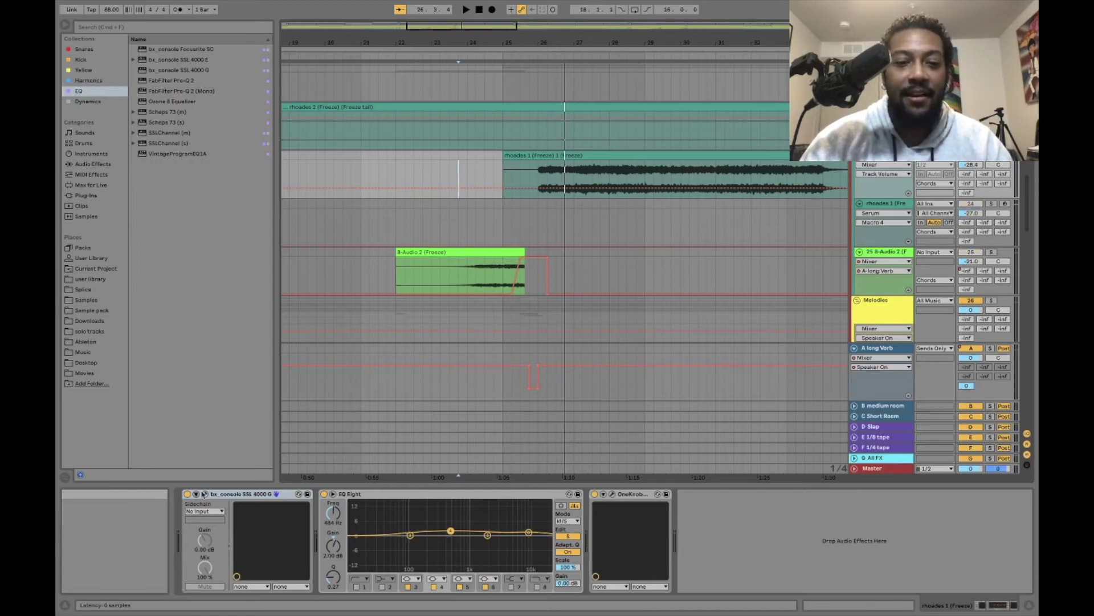
Step: Inspect the OneKnob Pumper plug-in on the rhoades 1 track, close it, and play the part from bar 26.1
left_click(537, 172)
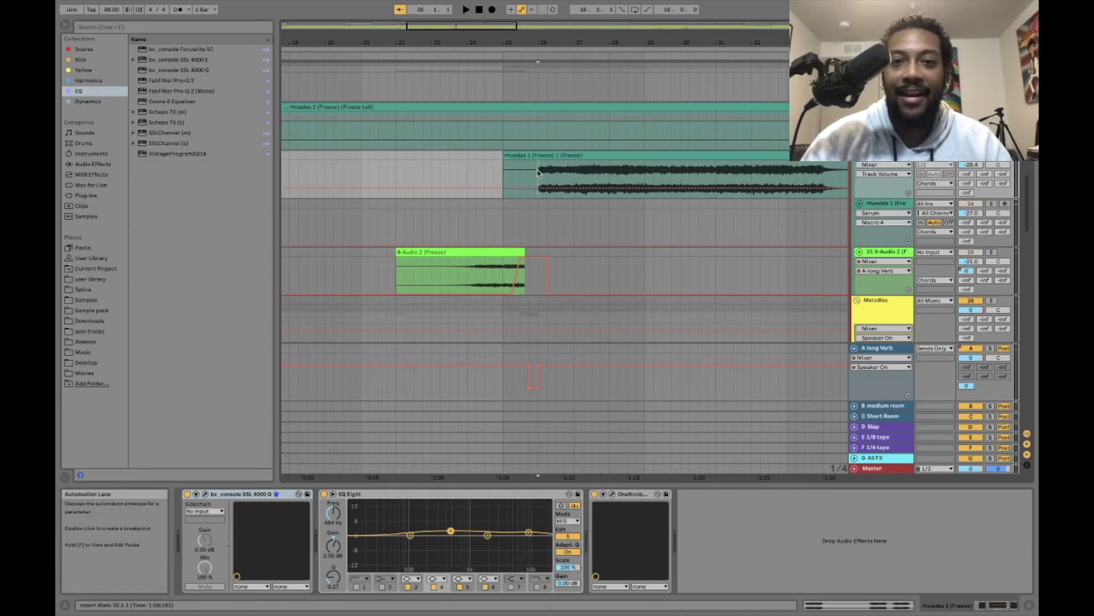
left_click(611, 494)
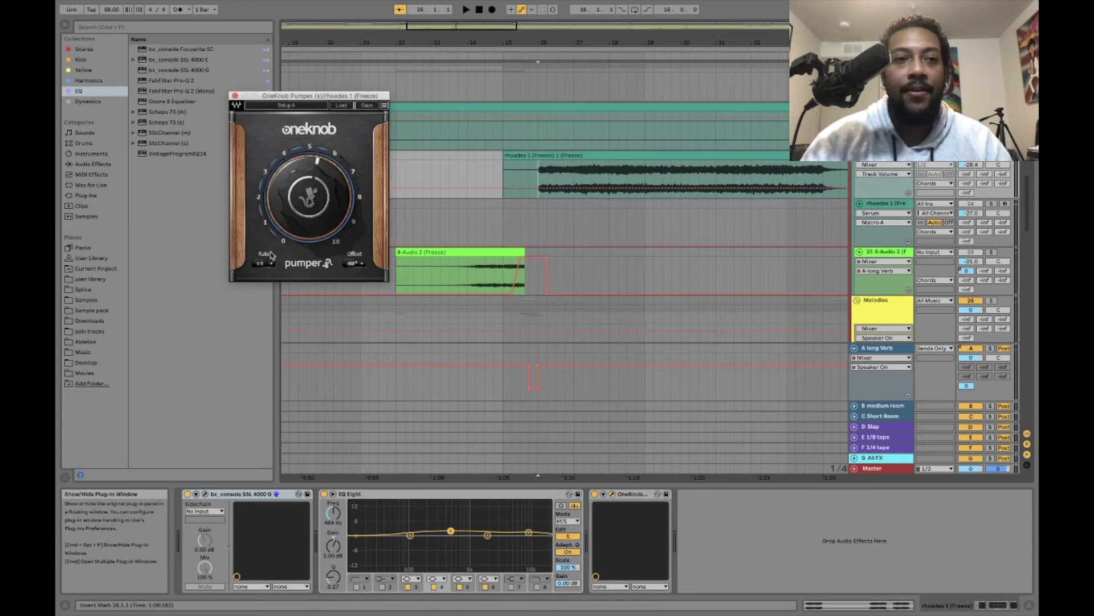
left_click_drag(330, 95, 903, 369)
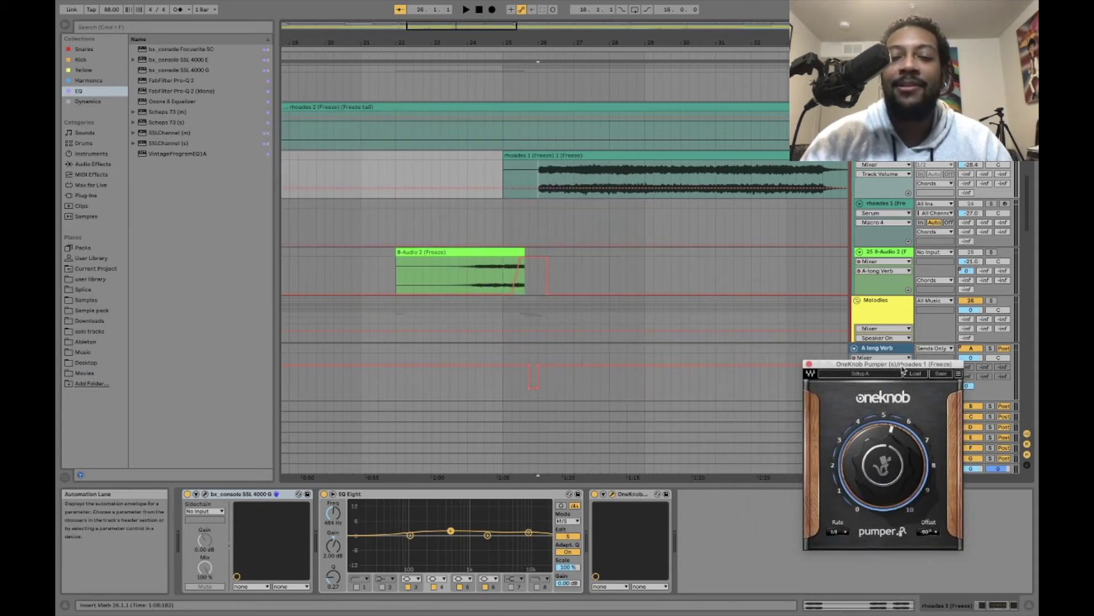
left_click(809, 365)
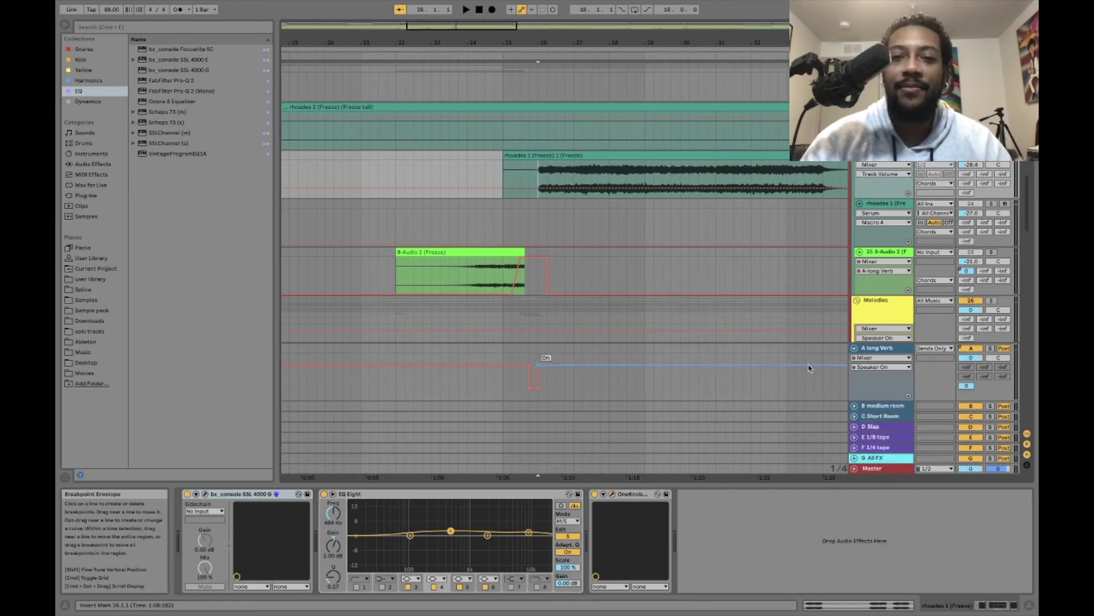
key("space")
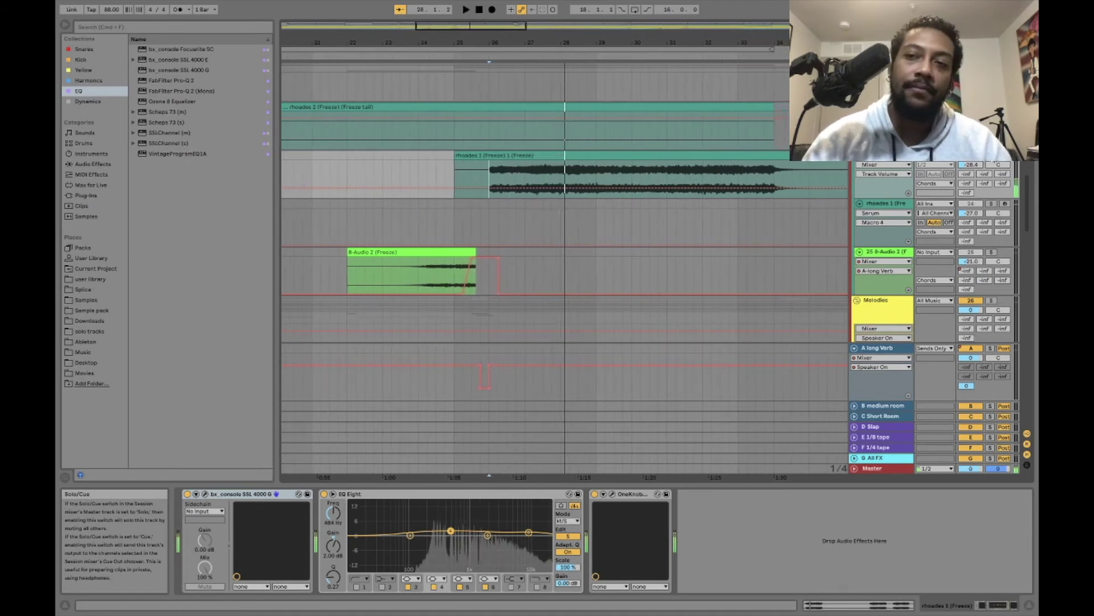
key("space")
Step: Highlight the horn parts from bar 26.1 to 34.3 across the Tr1, Tr2 and Trb1 tracks
scroll(964, 204, "down", 10)
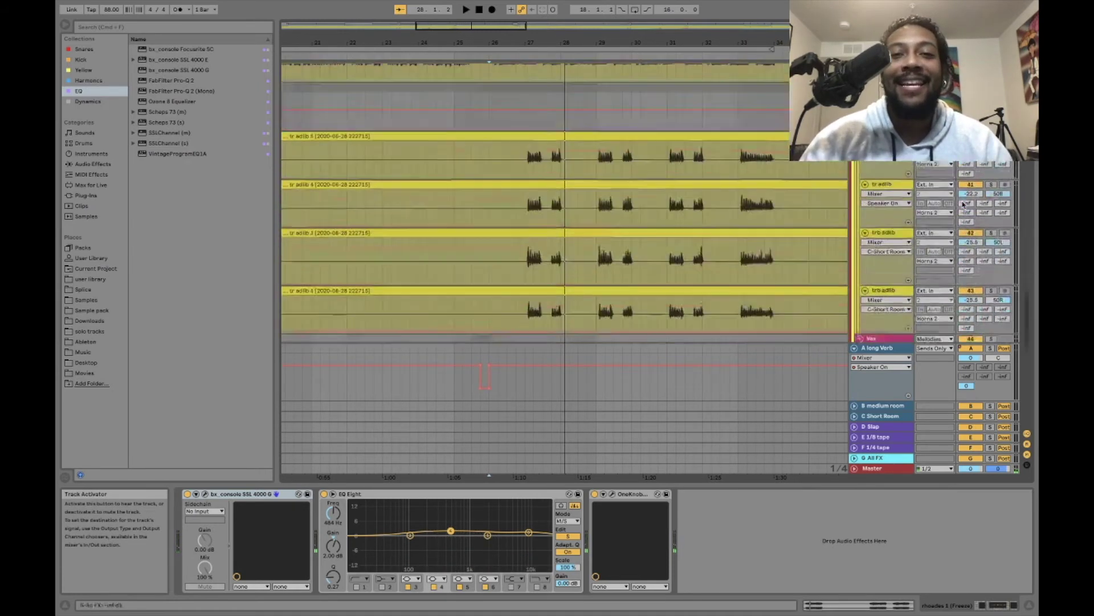
scroll(964, 204, "up", 1)
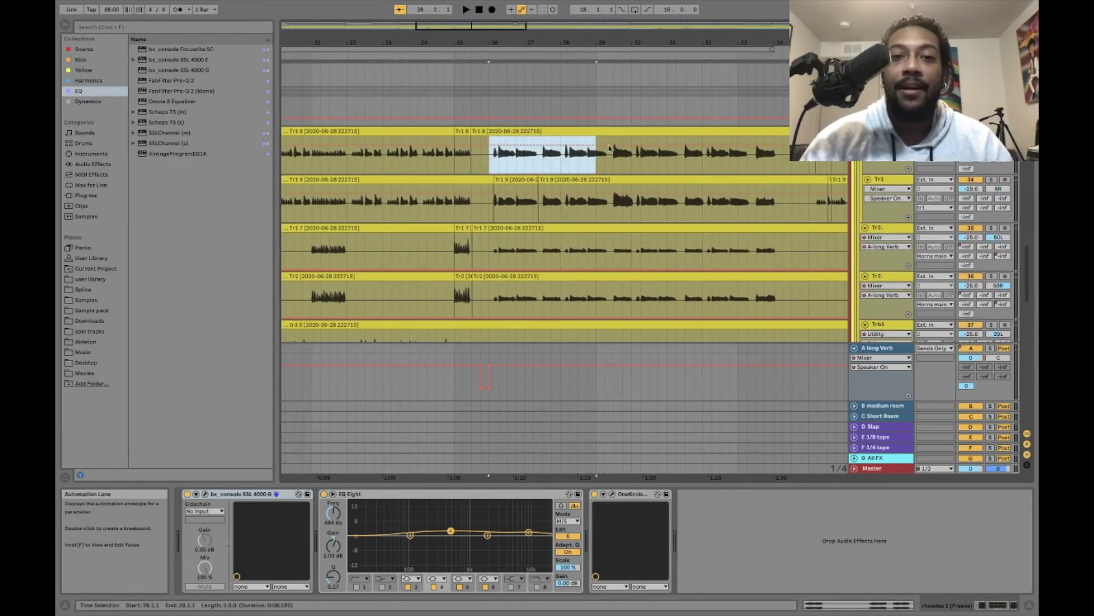
left_click_drag(700, 188, 775, 329)
scroll(775, 330, "down", 4)
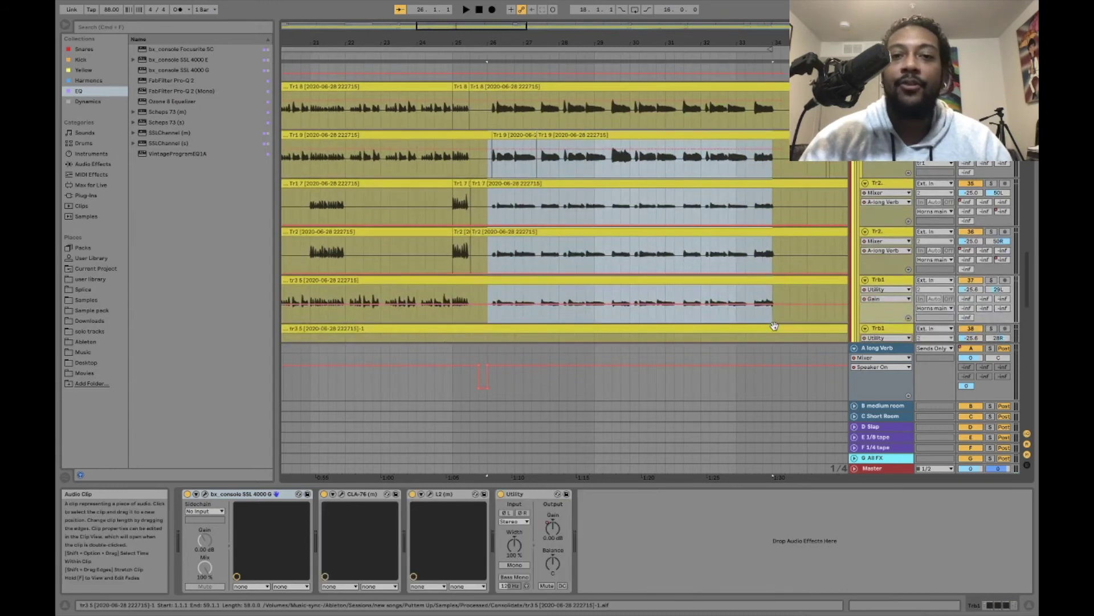
scroll(775, 329, "up", 2)
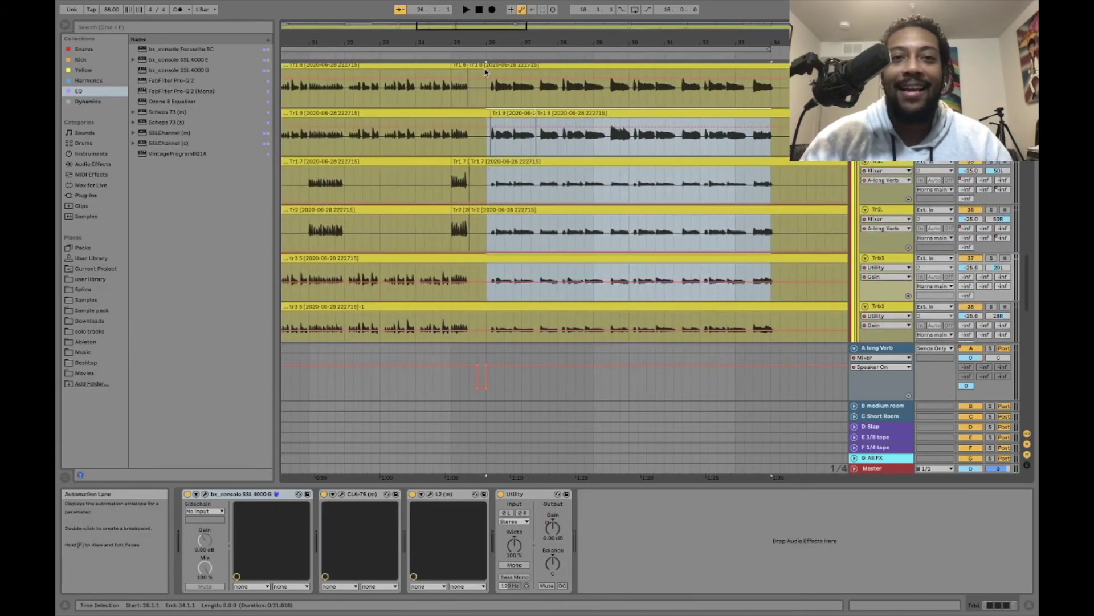
left_click_drag(486, 93, 785, 326)
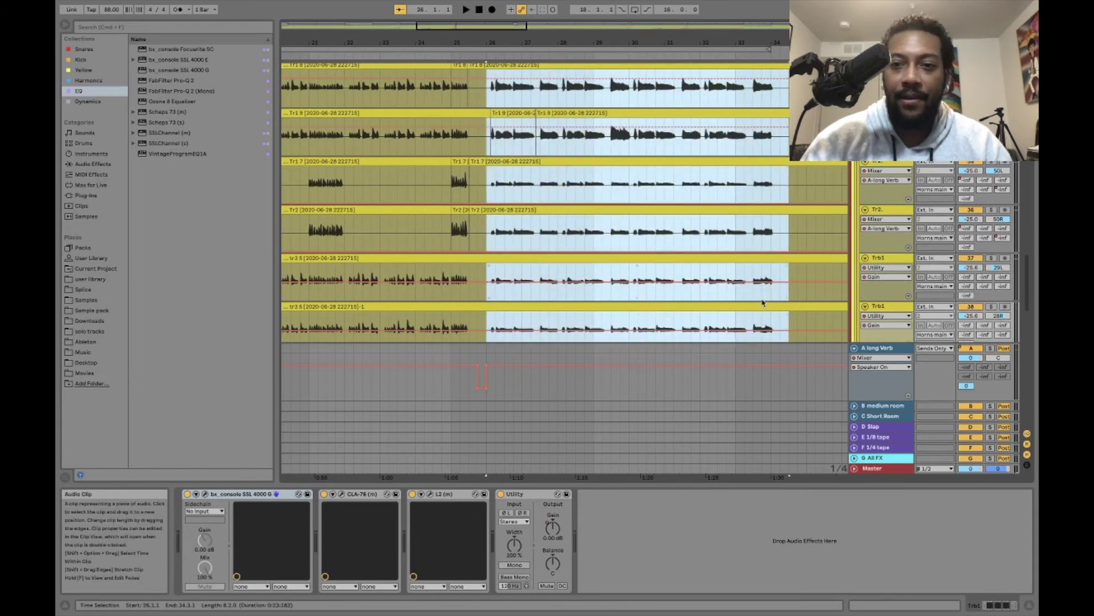
Step: Audition the upper Trb1 track in solo from bar 26.1
key("space")
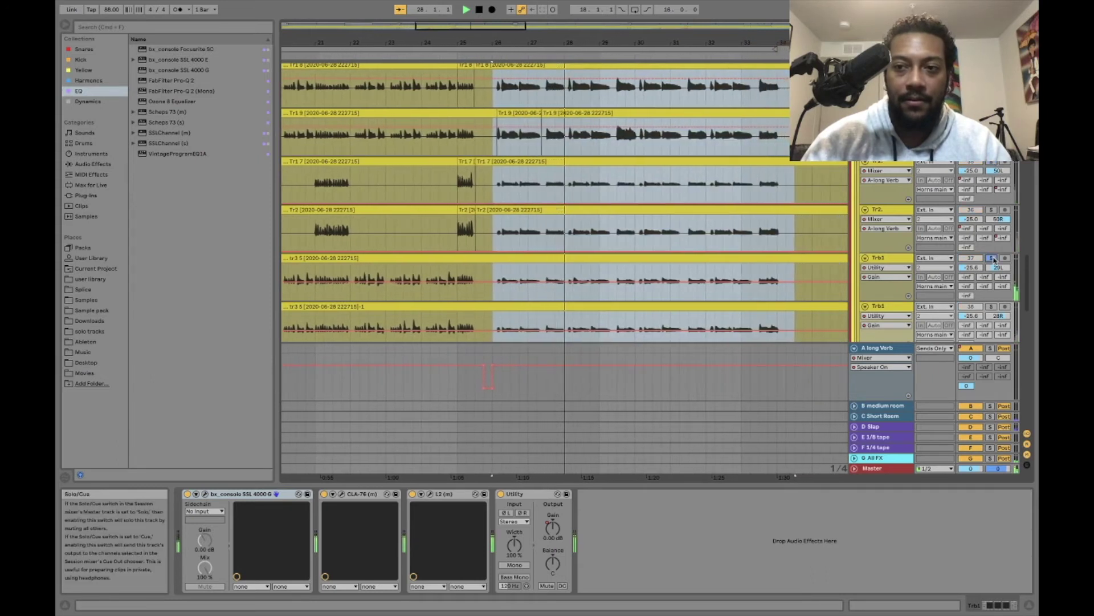
key("space")
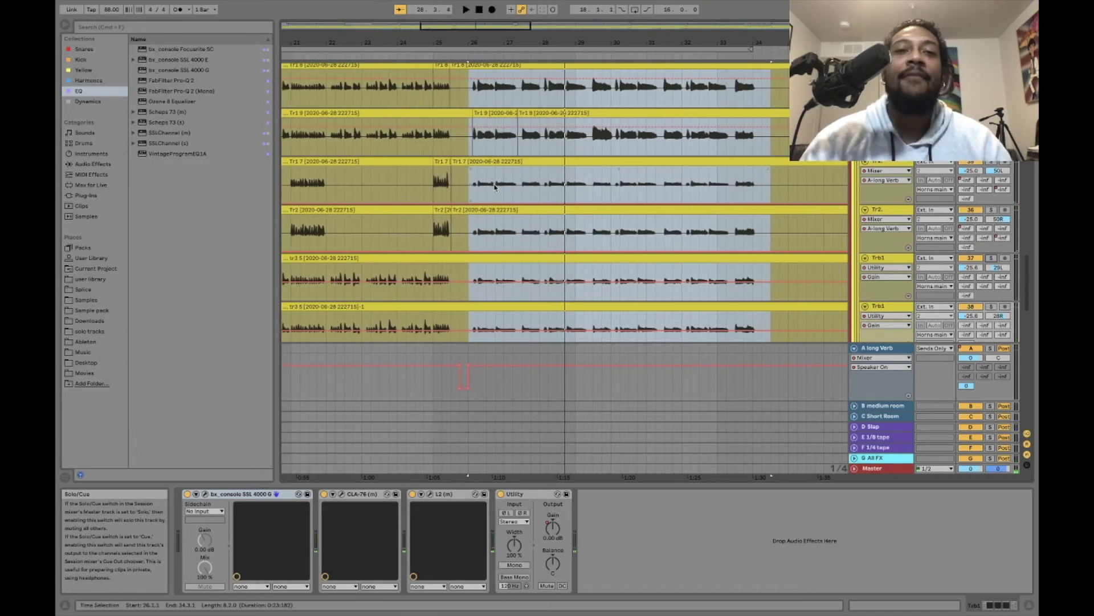
Step: Highlight the paired Tr1, Tr2 and Trb1 horn parts one pair after another, starting at bar 26.1
scroll(484, 177, "up", 3)
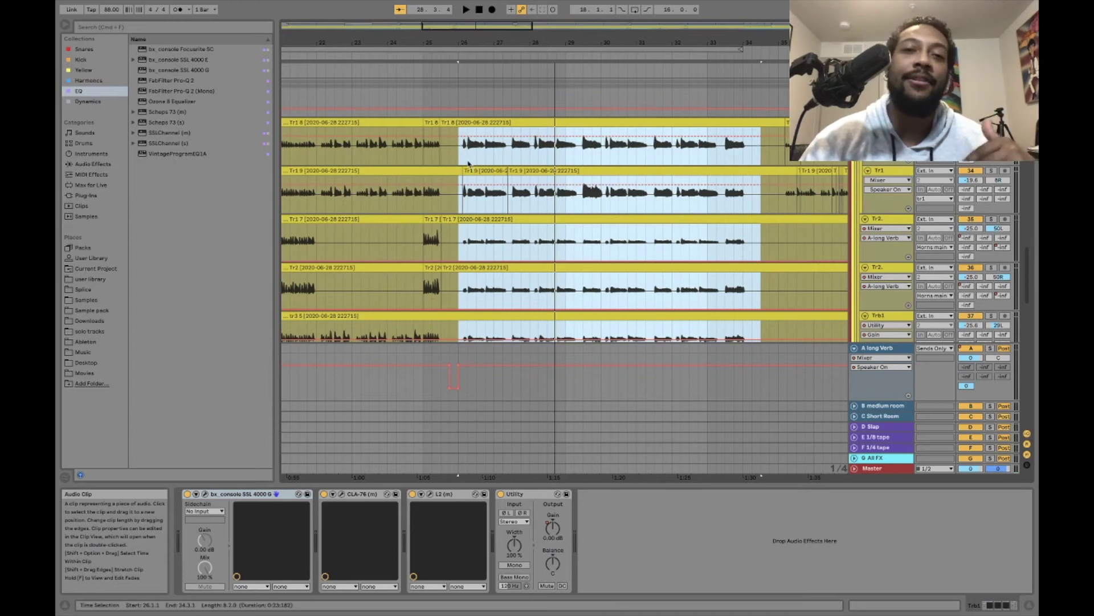
left_click_drag(457, 151, 758, 198)
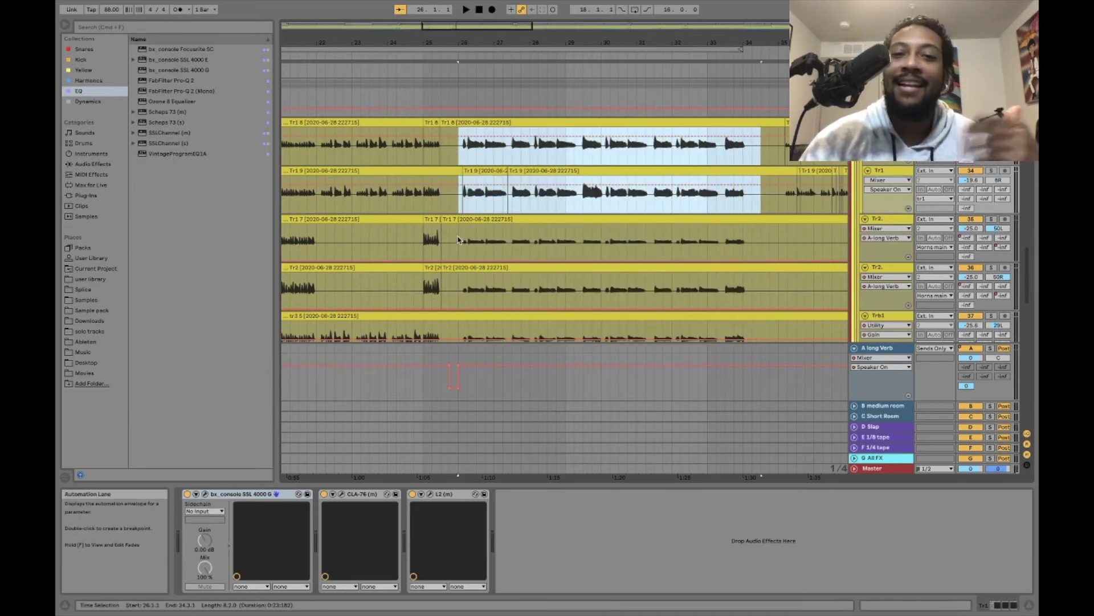
left_click_drag(458, 239, 785, 282)
scroll(786, 282, "down", 3)
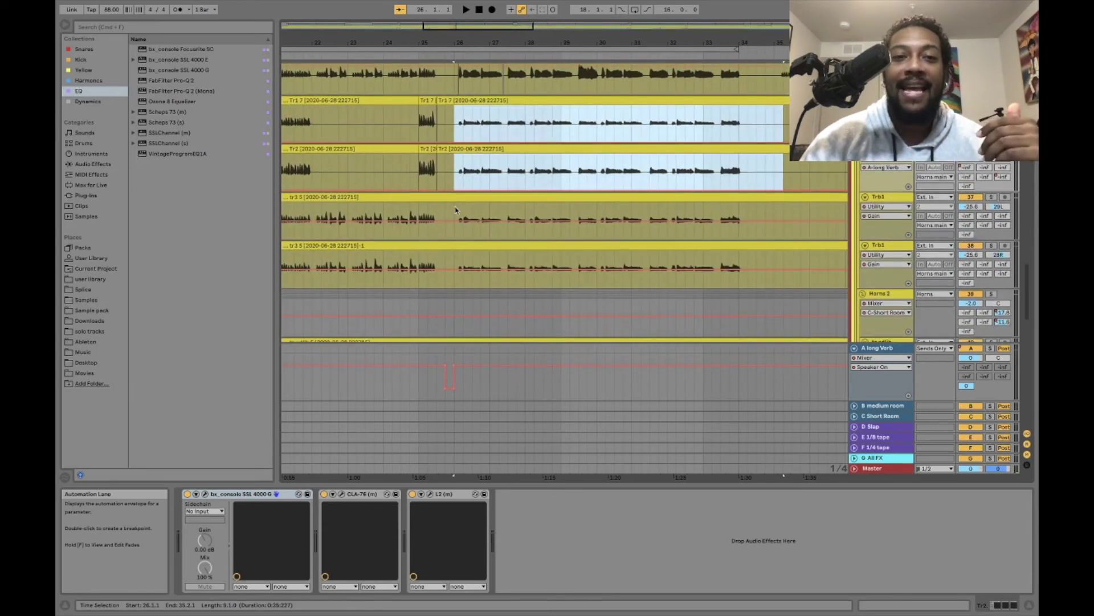
left_click_drag(456, 210, 775, 256)
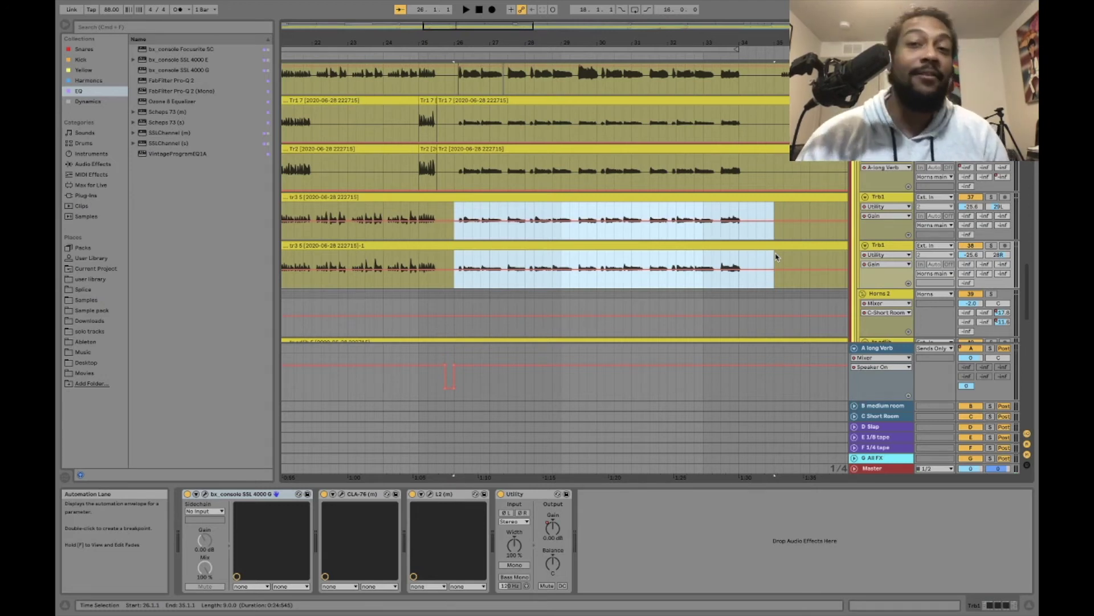
Step: Highlight the first phrase on the tr adlib and trb adlib tracks, then play the adlibs from bars 26.4 and 26.1
scroll(775, 257, "down", 10)
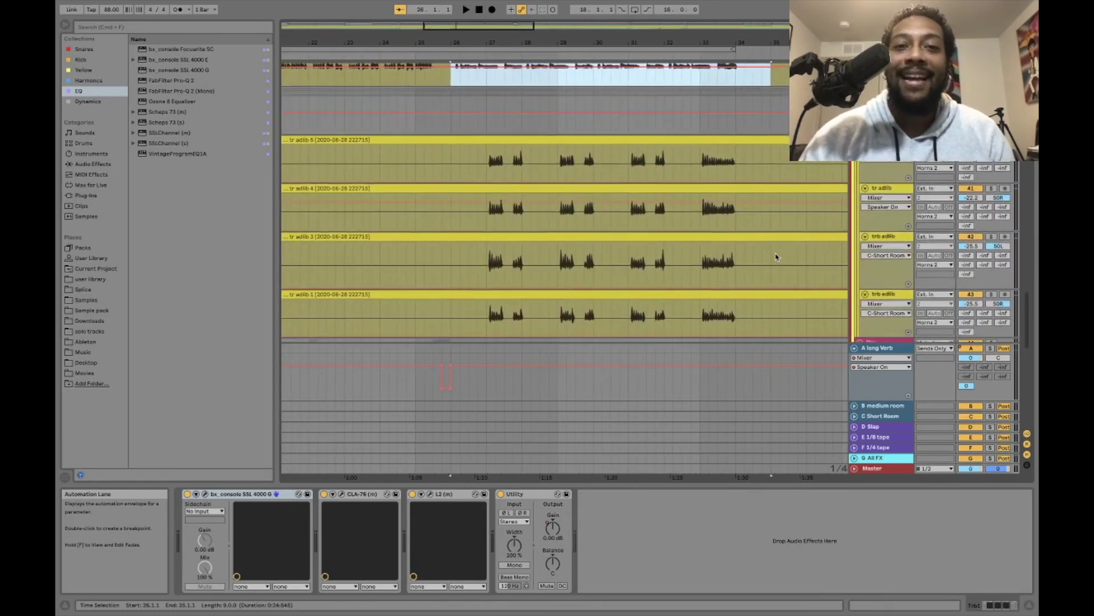
left_click_drag(478, 158, 548, 236)
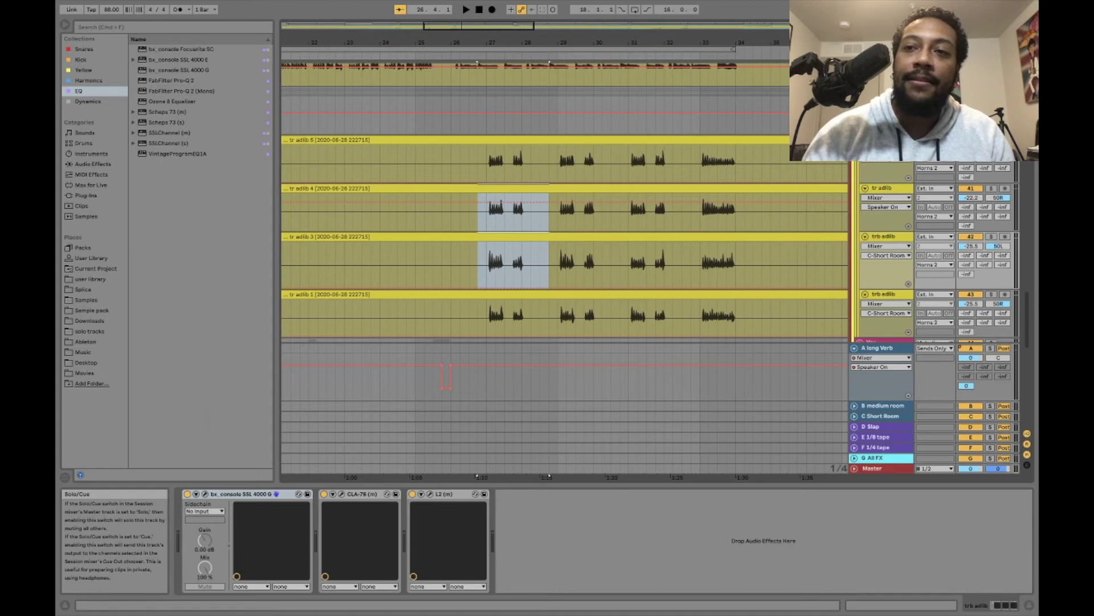
key("space")
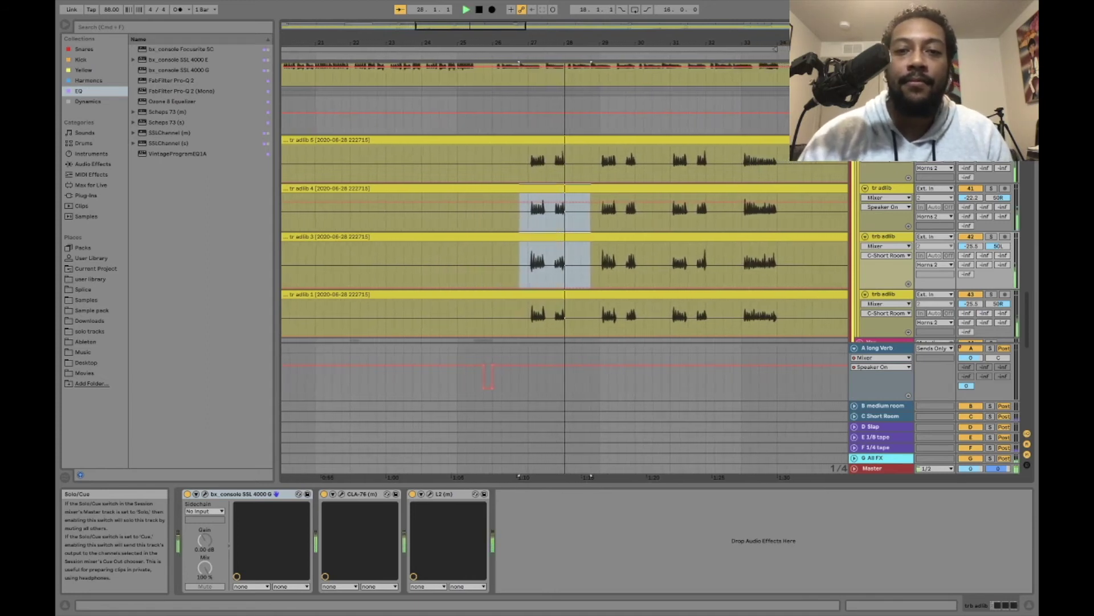
key("space")
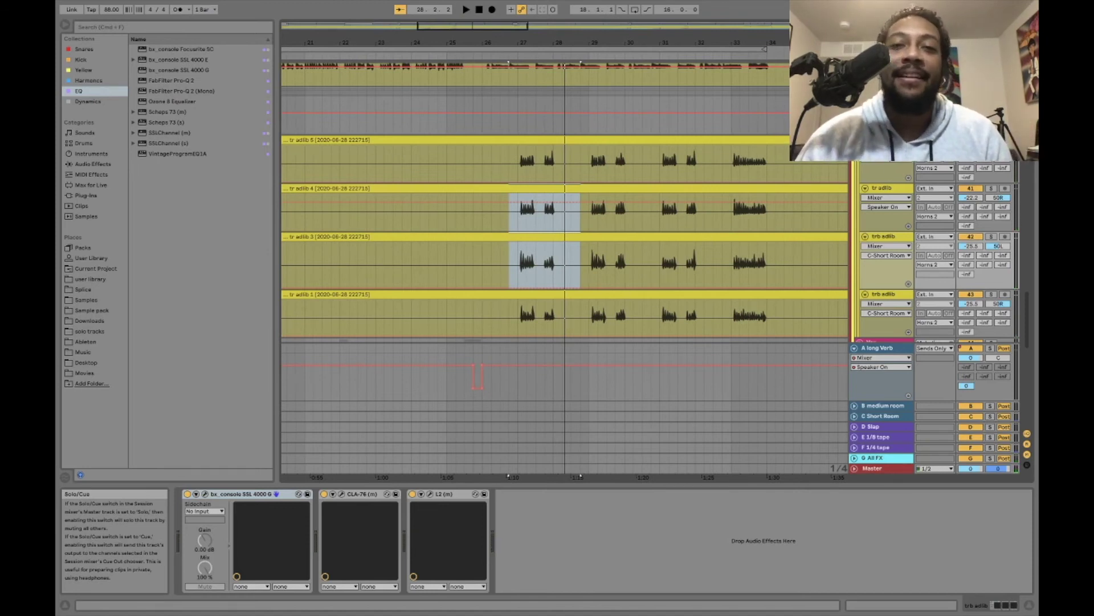
left_click(479, 159)
key("space")
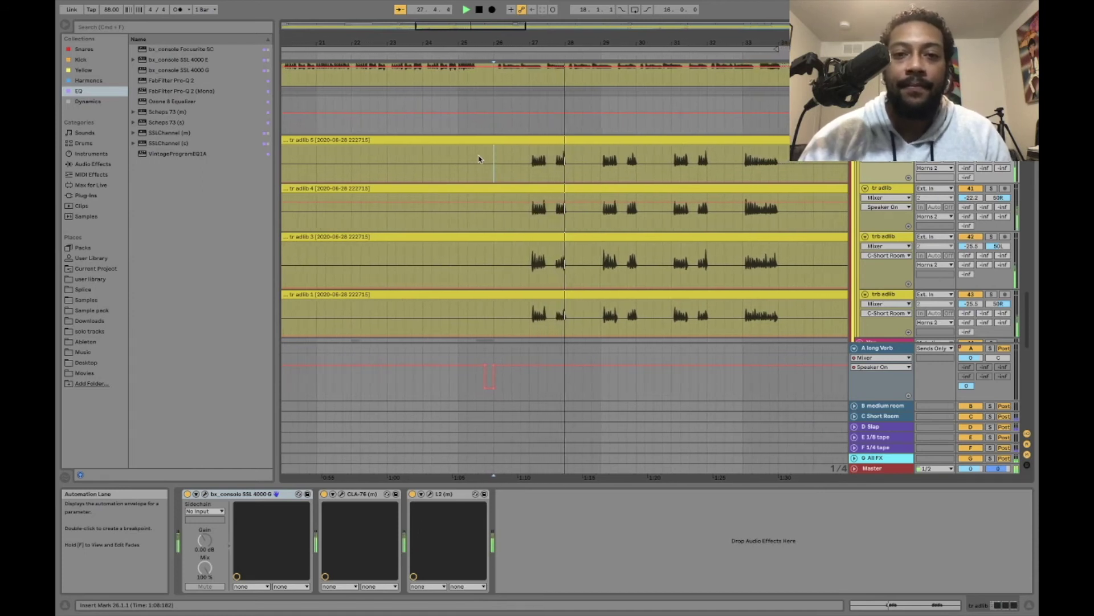
Step: Look through the vocal, FX, chord, bass and horn tracks up to the verb bounce clips, marking bar 64.4 on the Horns track
scroll(479, 159, "down", 10)
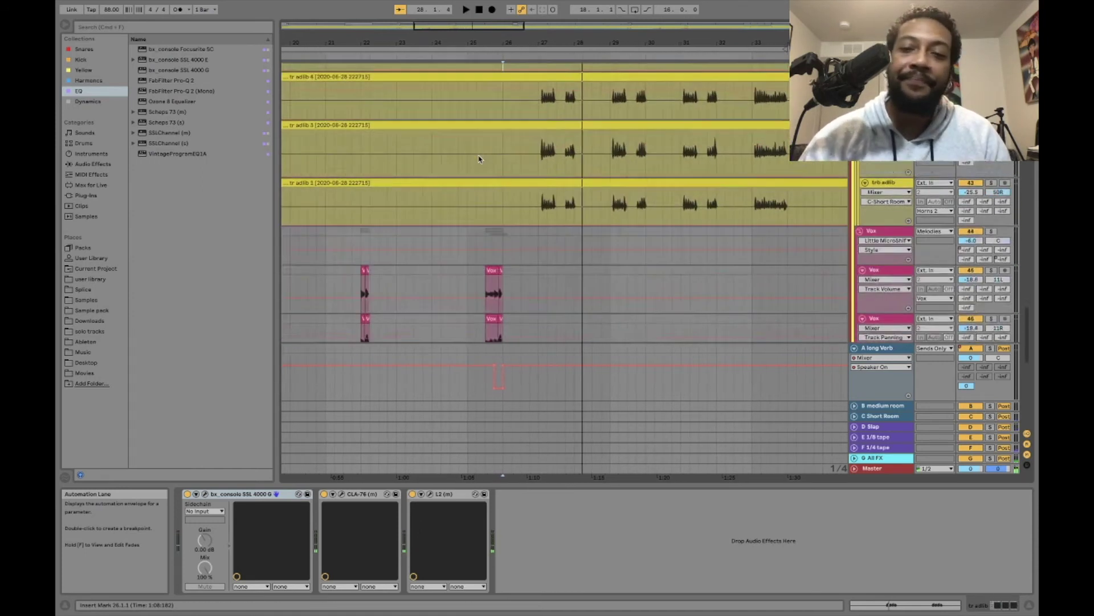
scroll(478, 159, "down", 10)
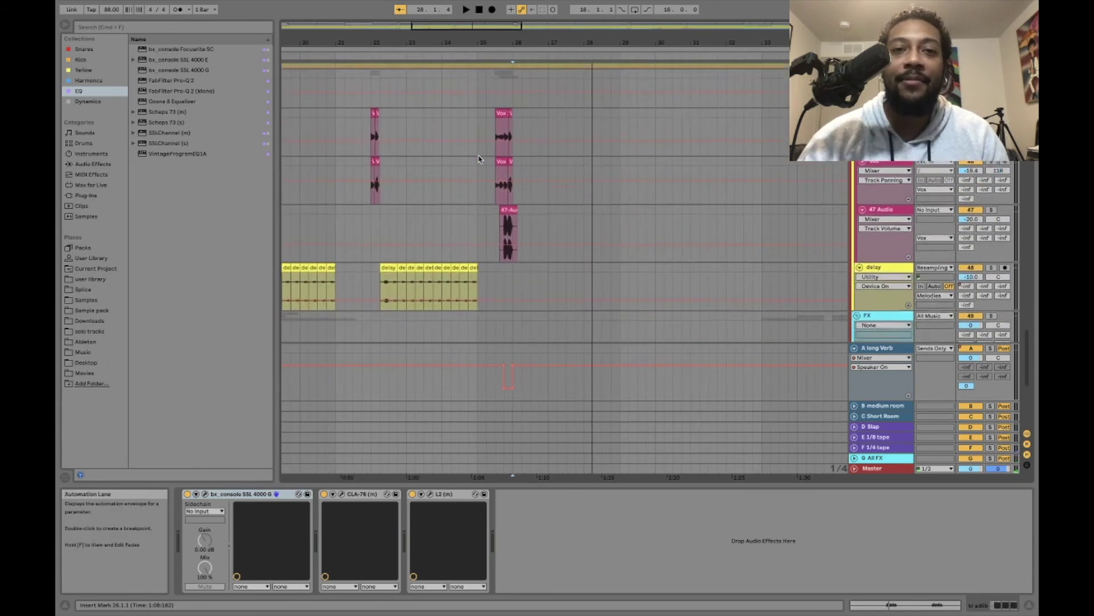
scroll(479, 159, "up", 10)
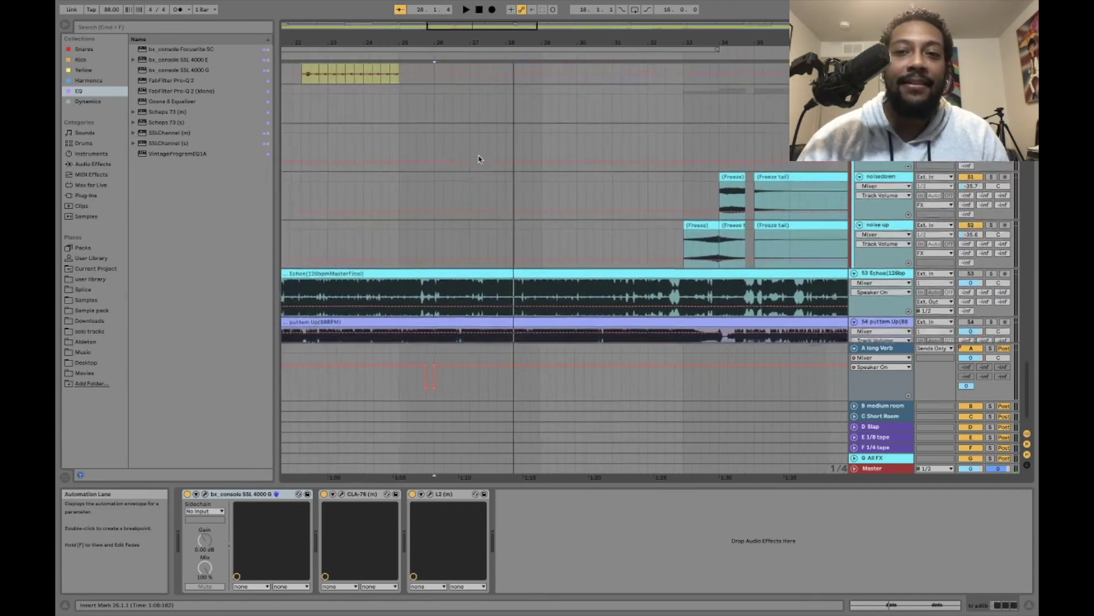
scroll(479, 159, "up", 10)
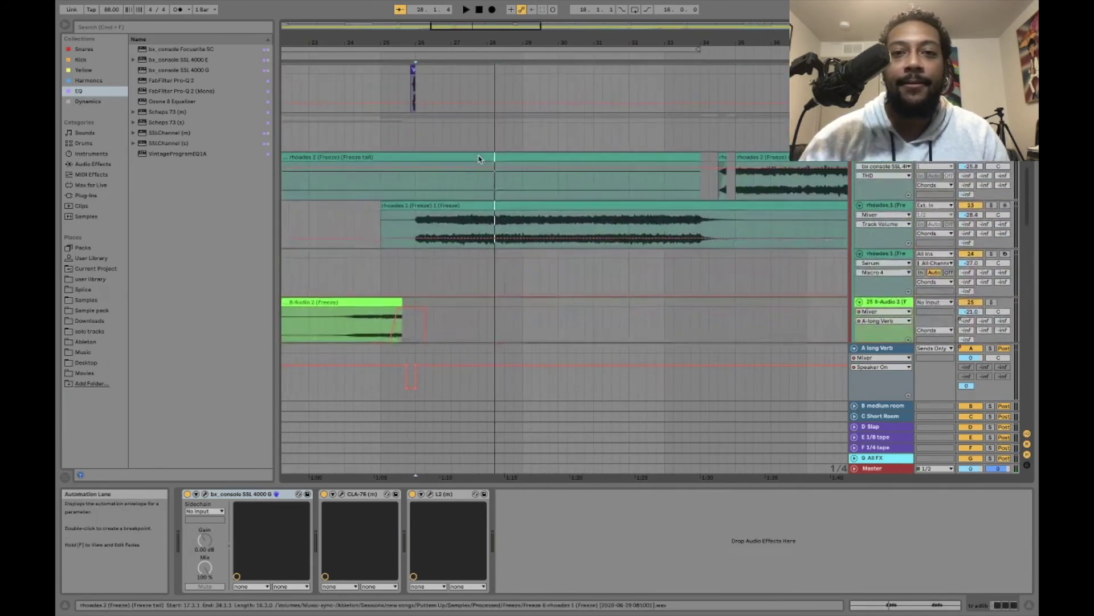
scroll(479, 160, "down", 10)
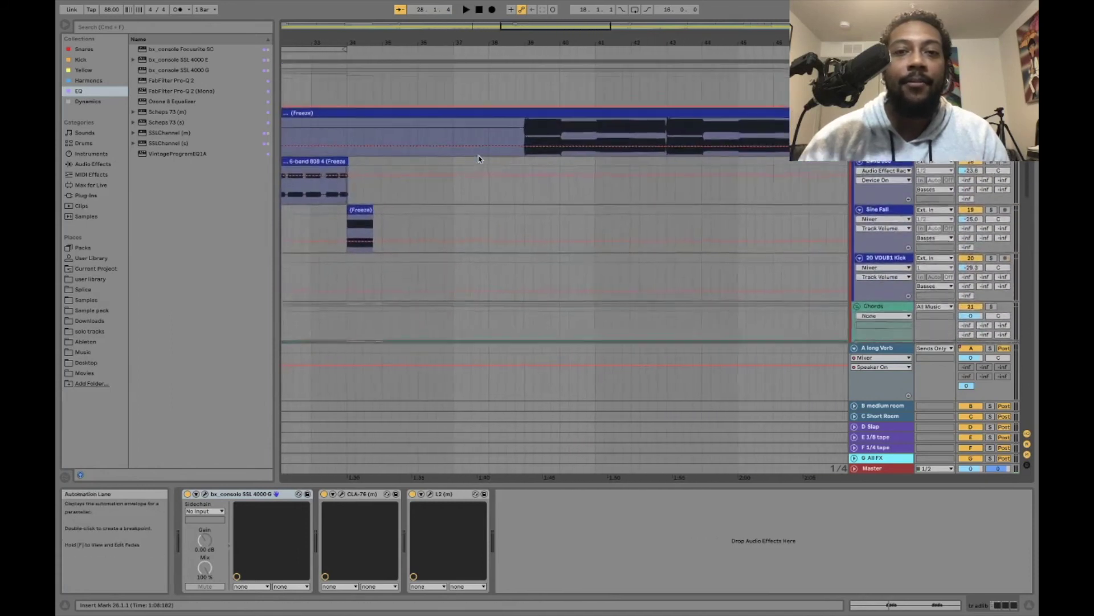
scroll(479, 159, "down", 5)
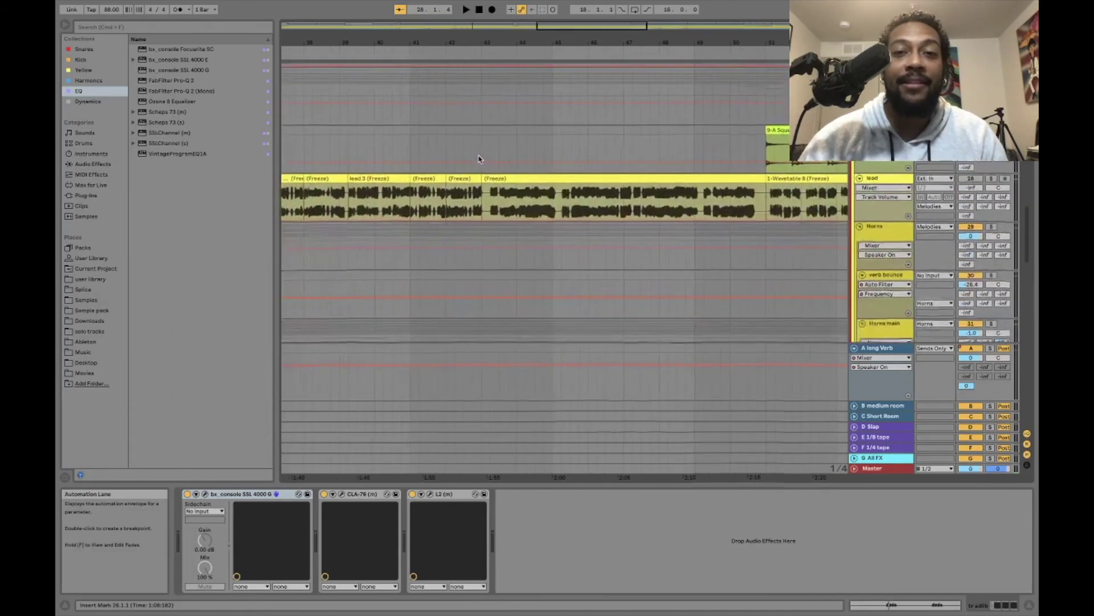
scroll(479, 159, "down", 5)
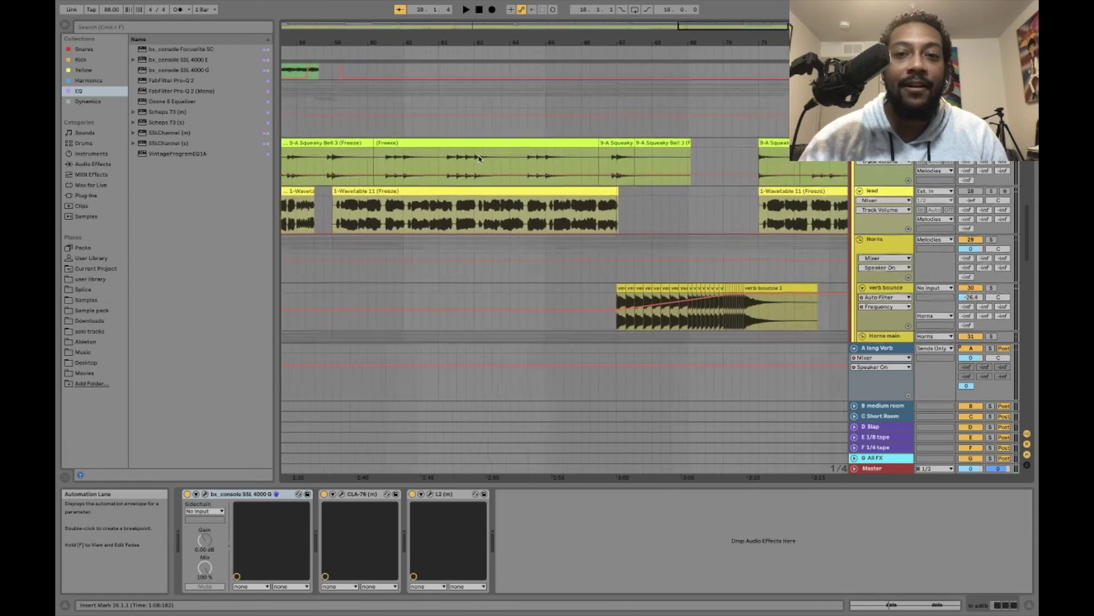
scroll(479, 159, "down", 2)
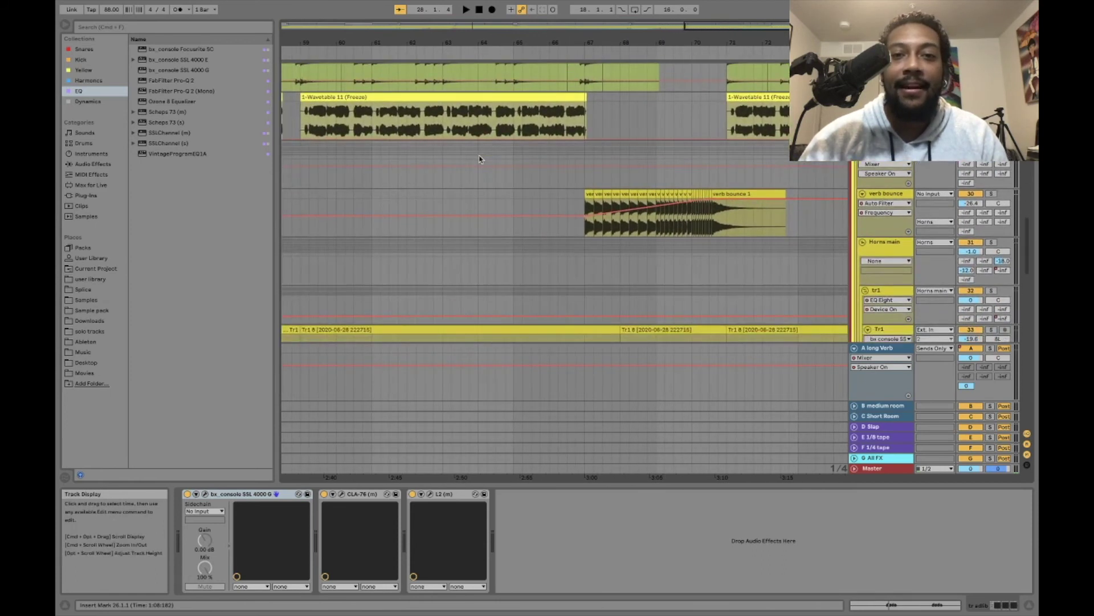
left_click(506, 186)
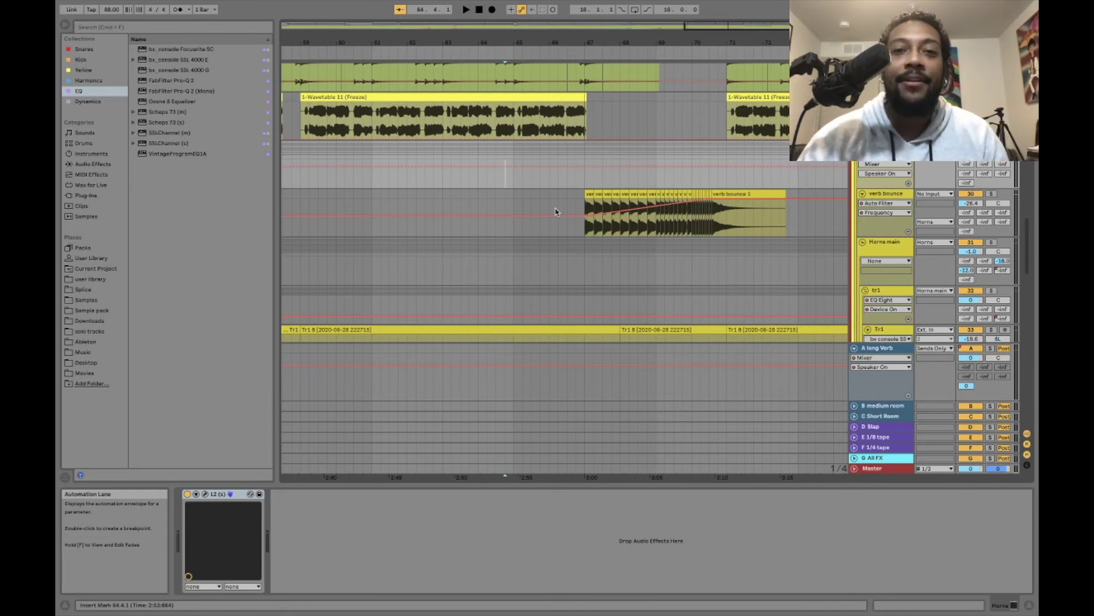
scroll(556, 212, "up", 2)
scroll(556, 212, "right", 2)
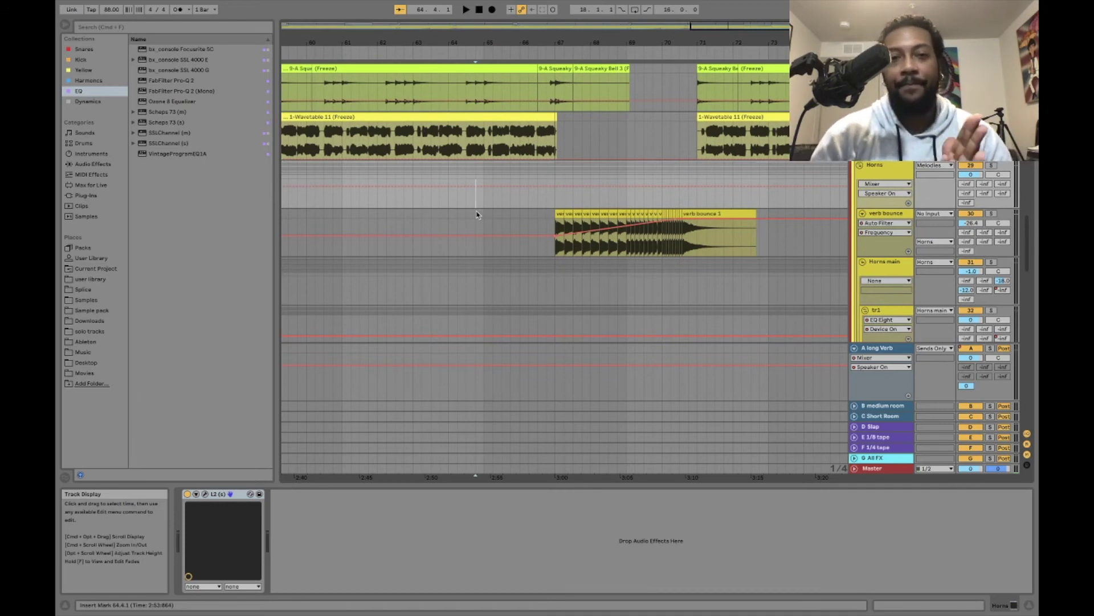
Step: Select the Kick clip spanning bars 63.1 to 67.1 and play the drums from there
scroll(477, 215, "up", 10)
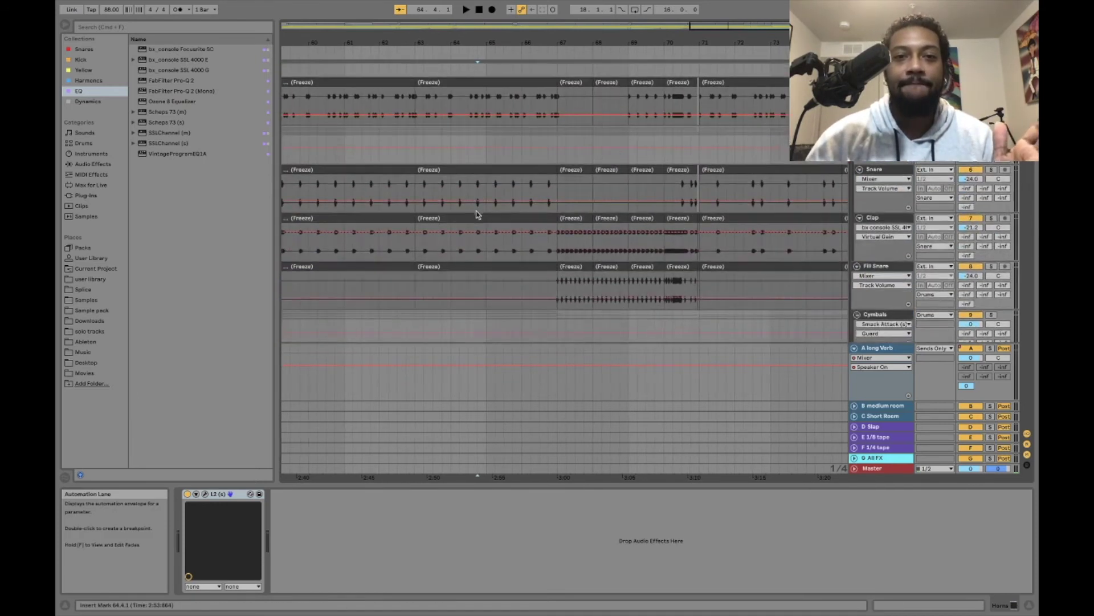
left_click(447, 80)
key("space")
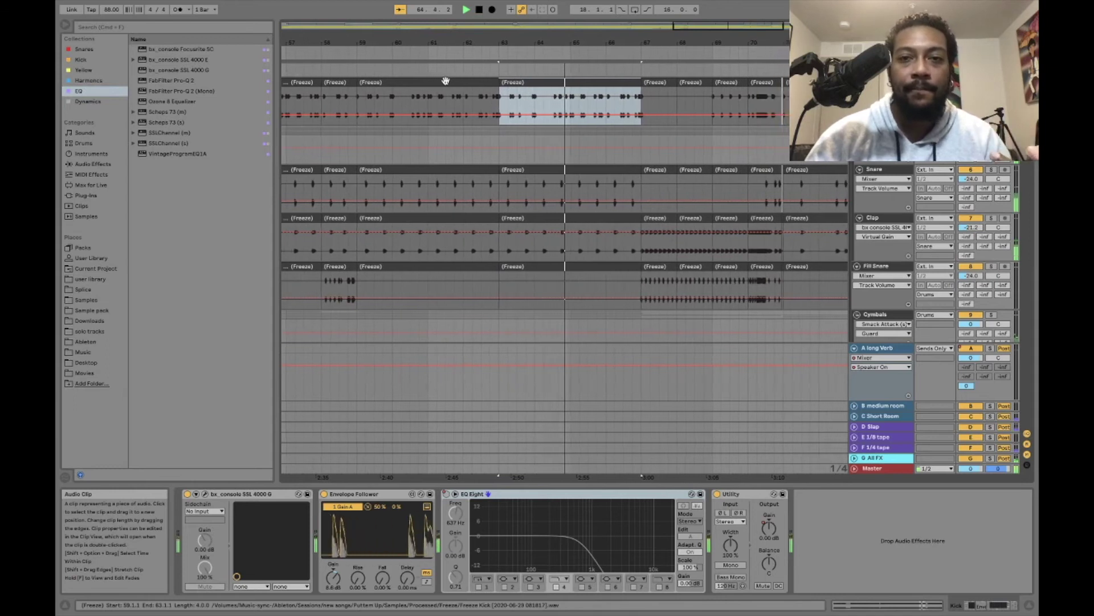
key("space")
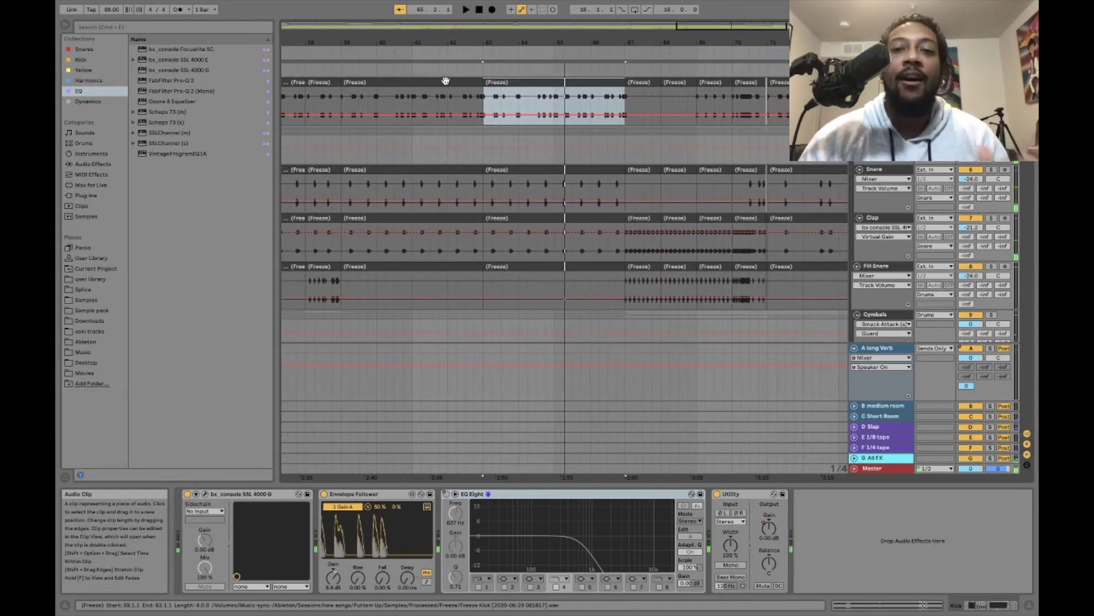
Step: Compare the Snare clips at bars 71.1 and 63.1, and audition the Snare in solo from bar 63.1
scroll(710, 122, "right", 5)
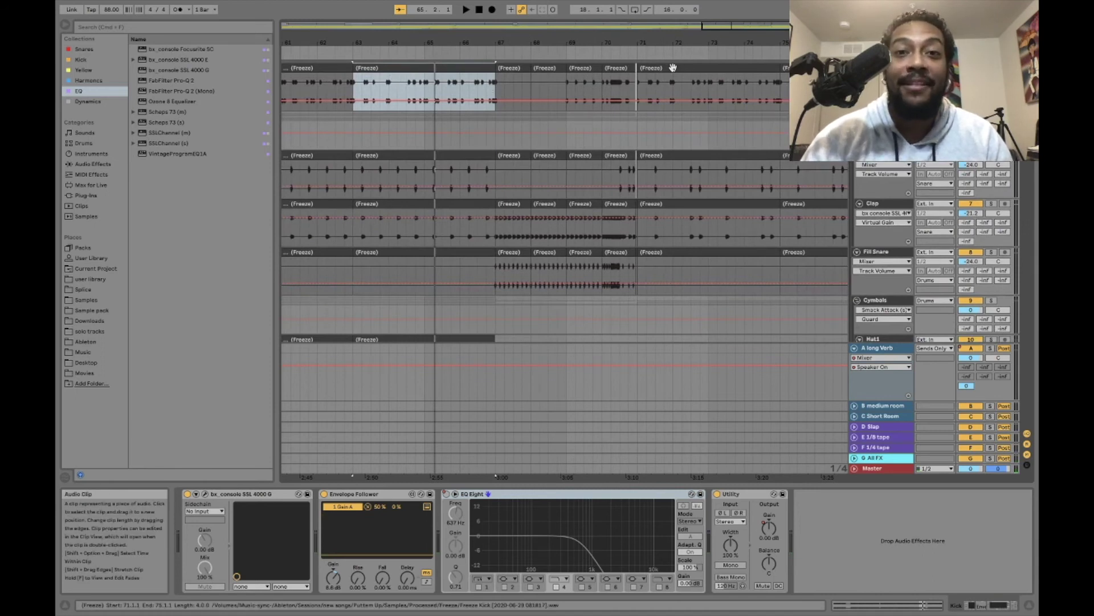
left_click(673, 155)
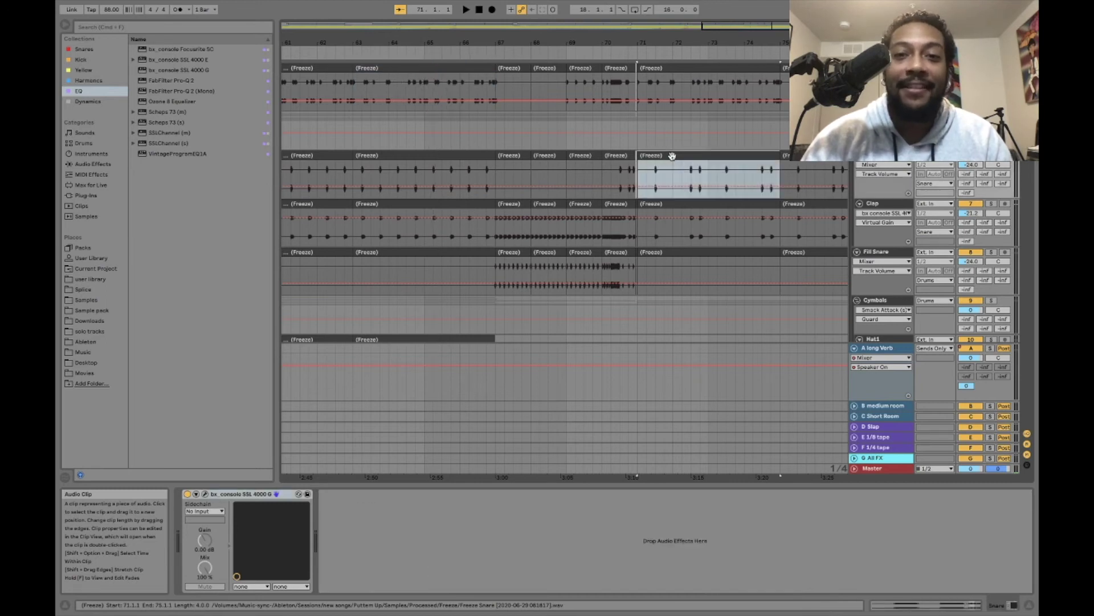
left_click(363, 169)
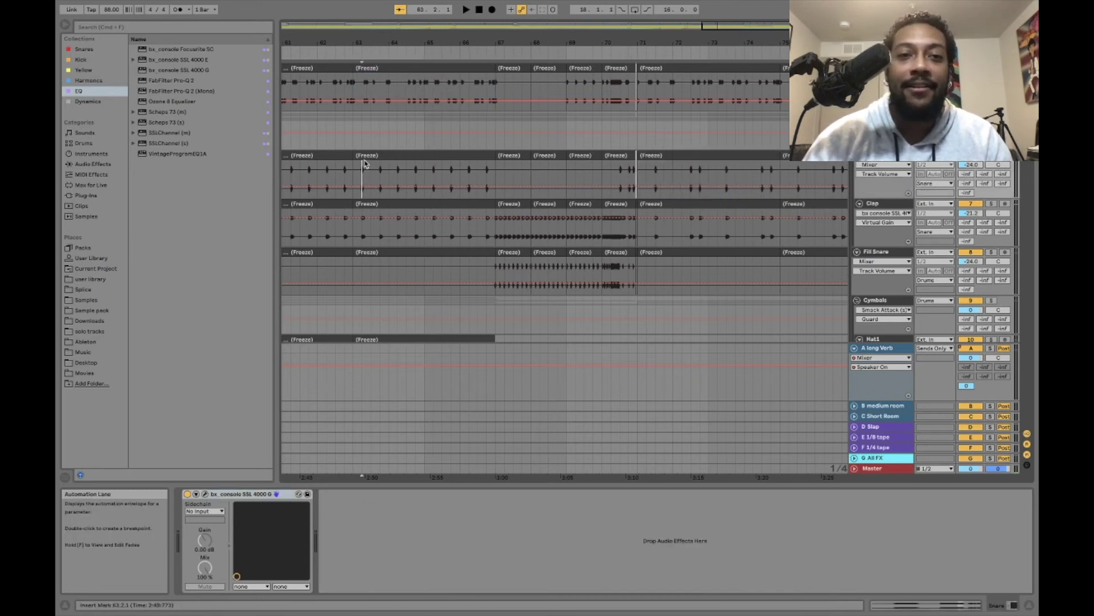
left_click(365, 151)
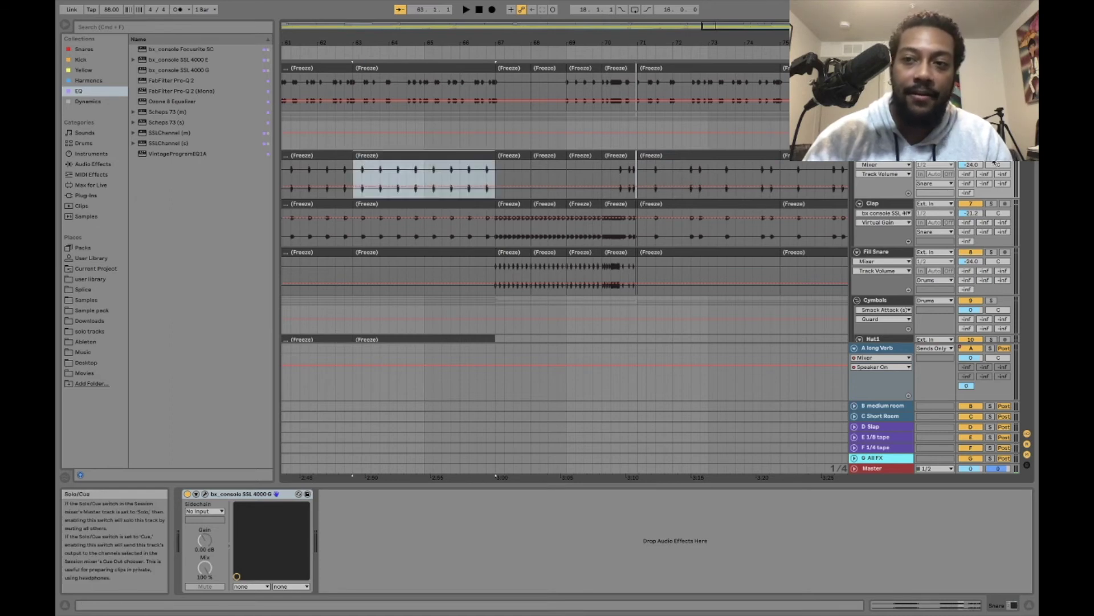
key("space")
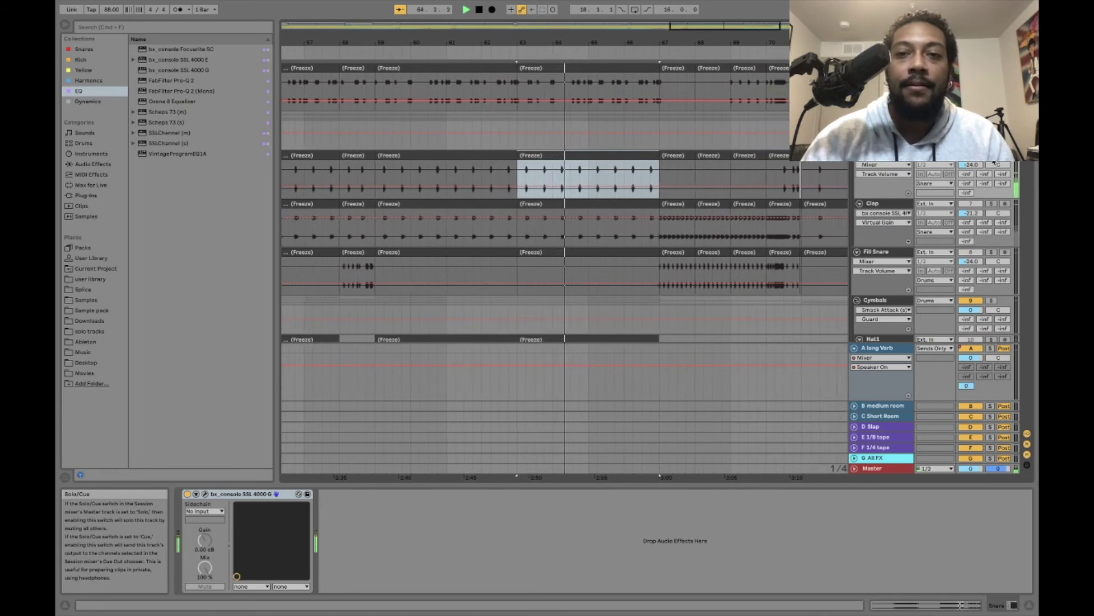
Step: Select the Snare clip spanning bars 71.1 to 75.1 and audition its pattern in solo
scroll(756, 166, "right", 5)
scroll(756, 166, "up", 1)
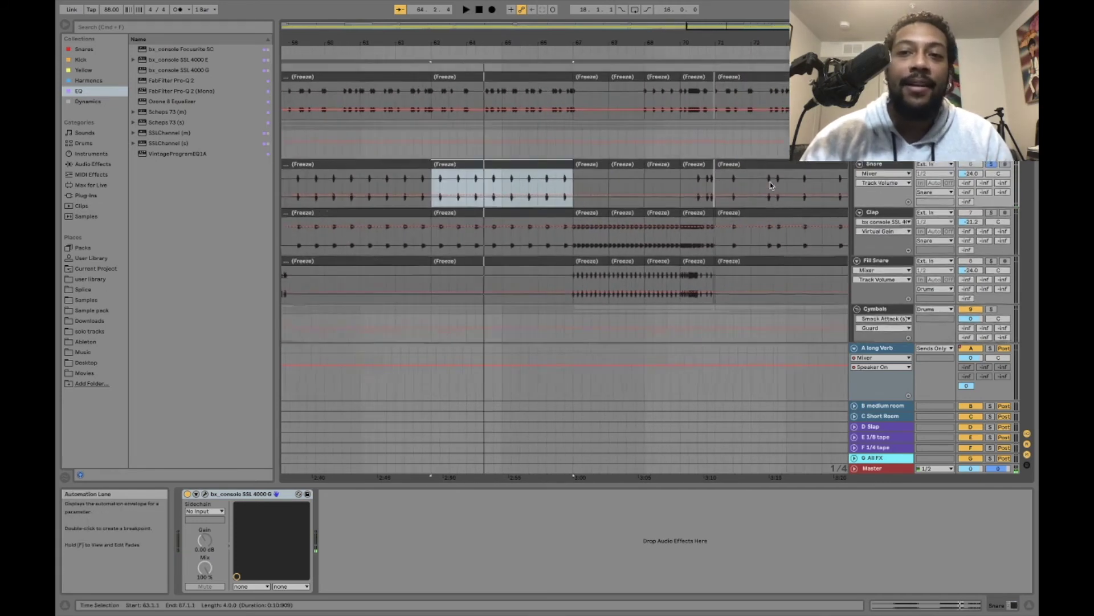
left_click(757, 166)
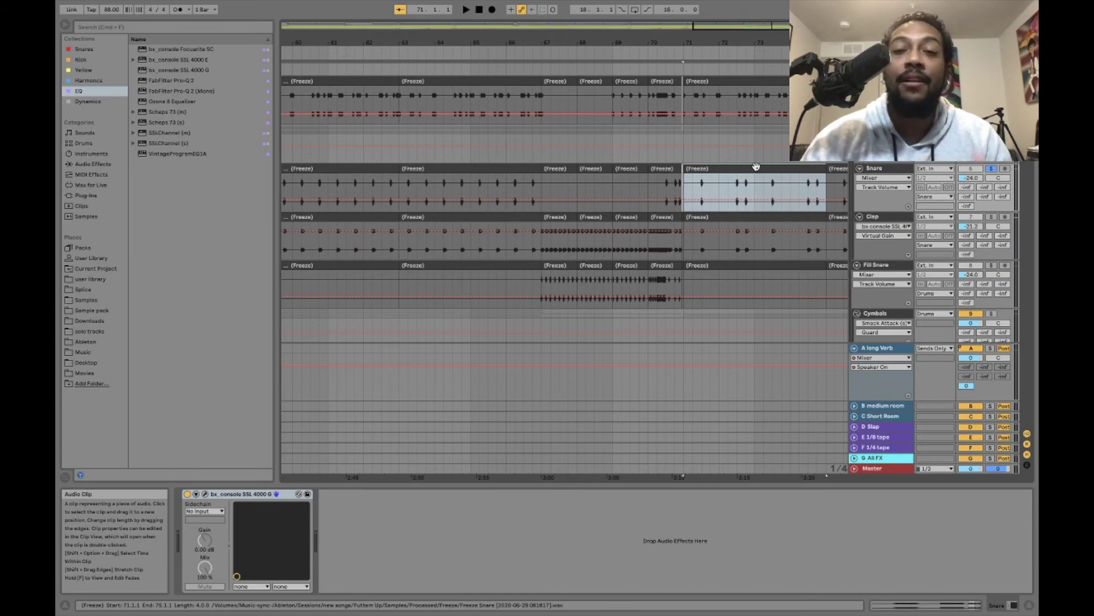
key("space")
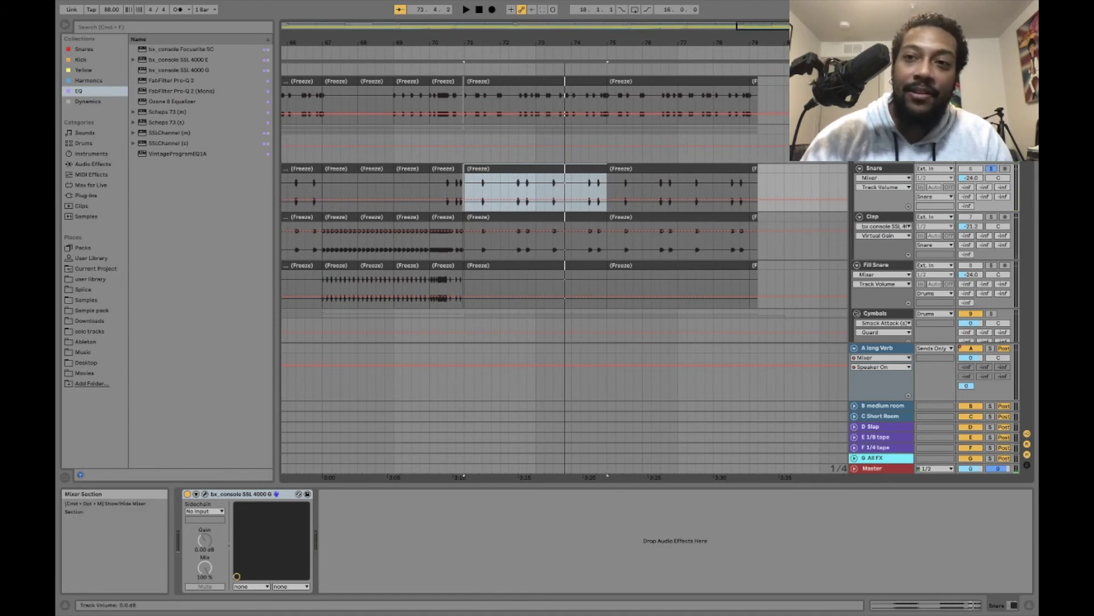
Step: Select the Kick clip spanning bars 71.1 to 75.1 and play the section with the Snare no longer soloed
scroll(989, 171, "up", 3)
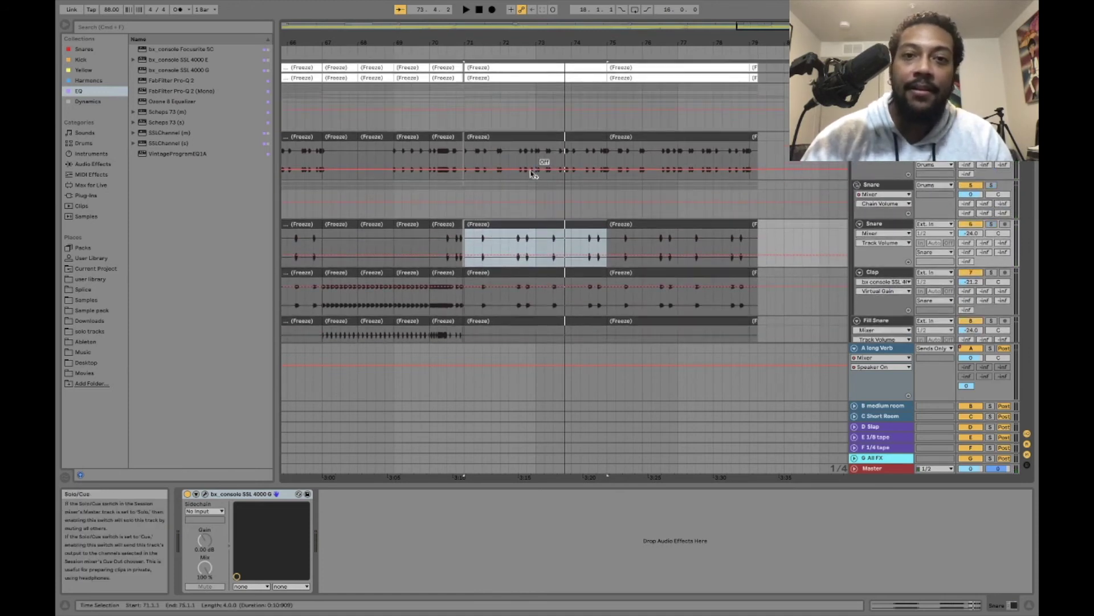
left_click(515, 135)
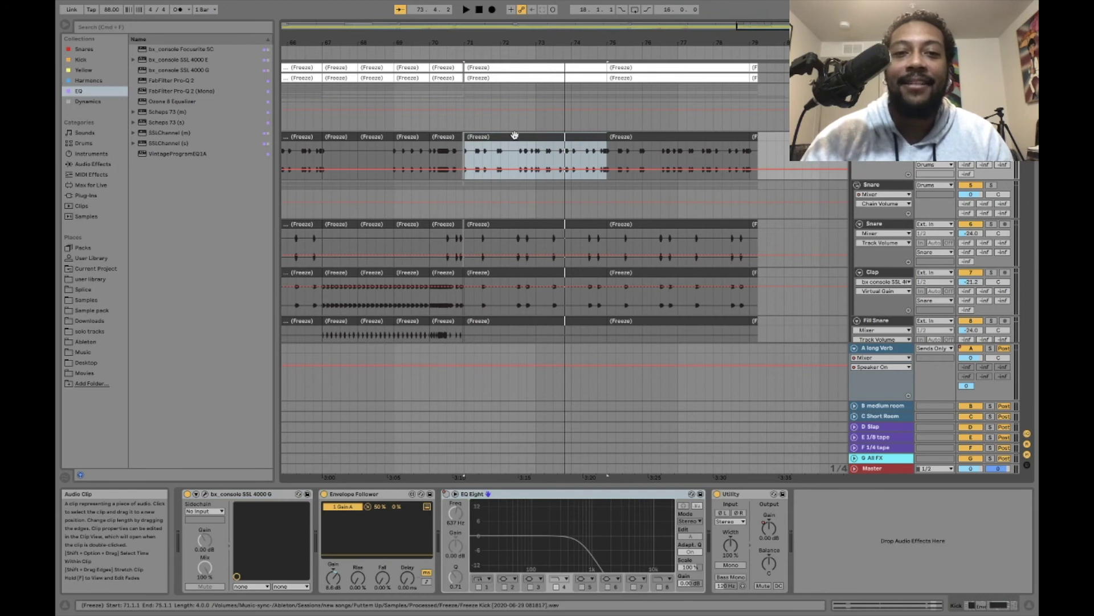
key("space")
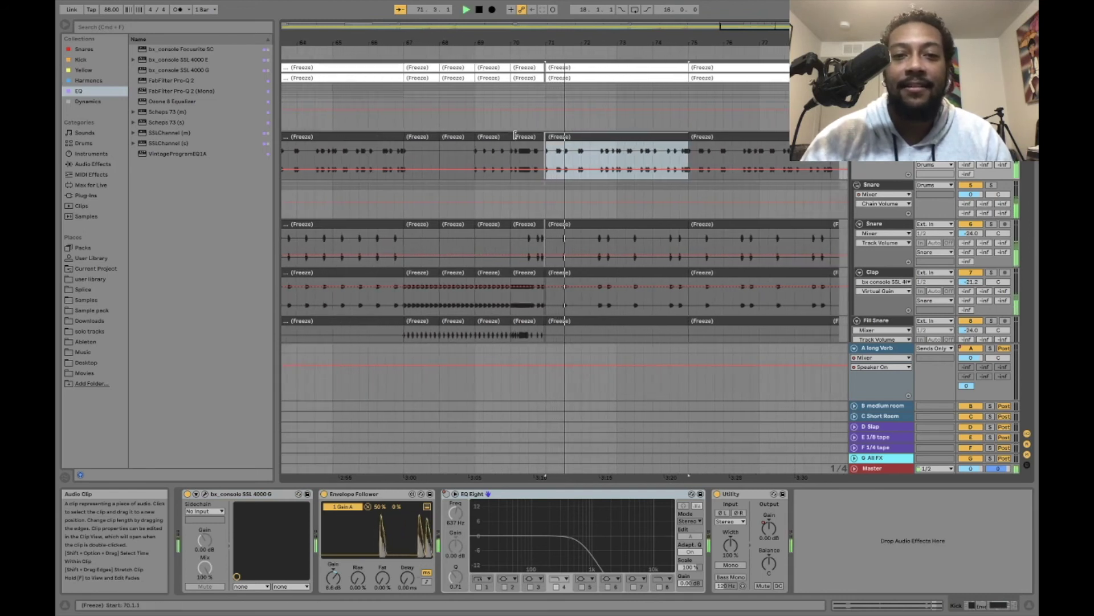
Step: Examine the snare, clap, cymbal, tambourine, ride and bass tracks around bars 67 to 75
scroll(903, 260, "down", 4)
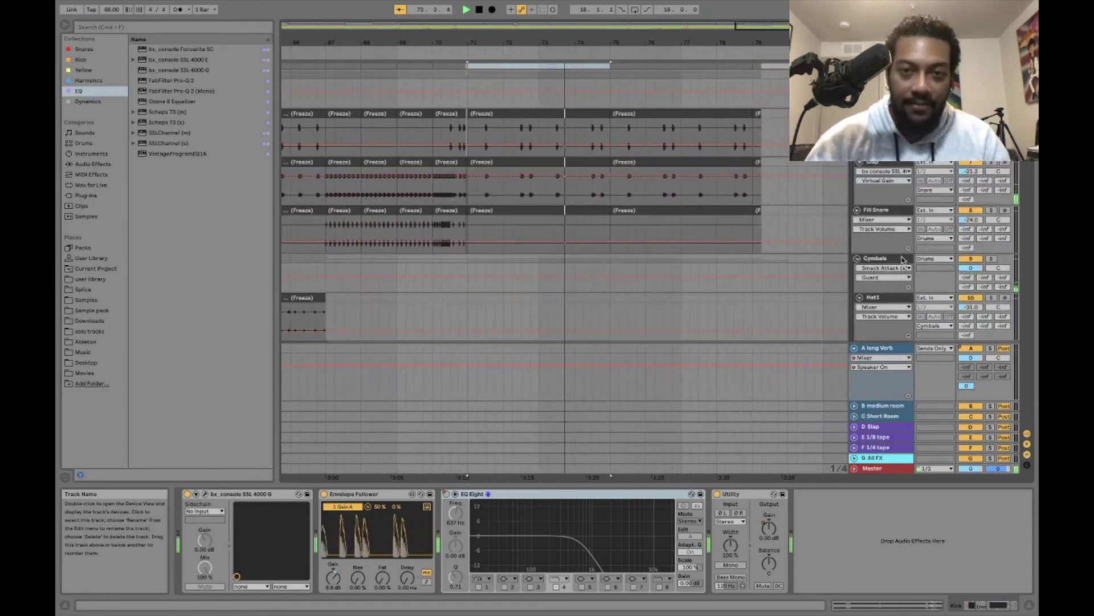
scroll(902, 259, "up", 4)
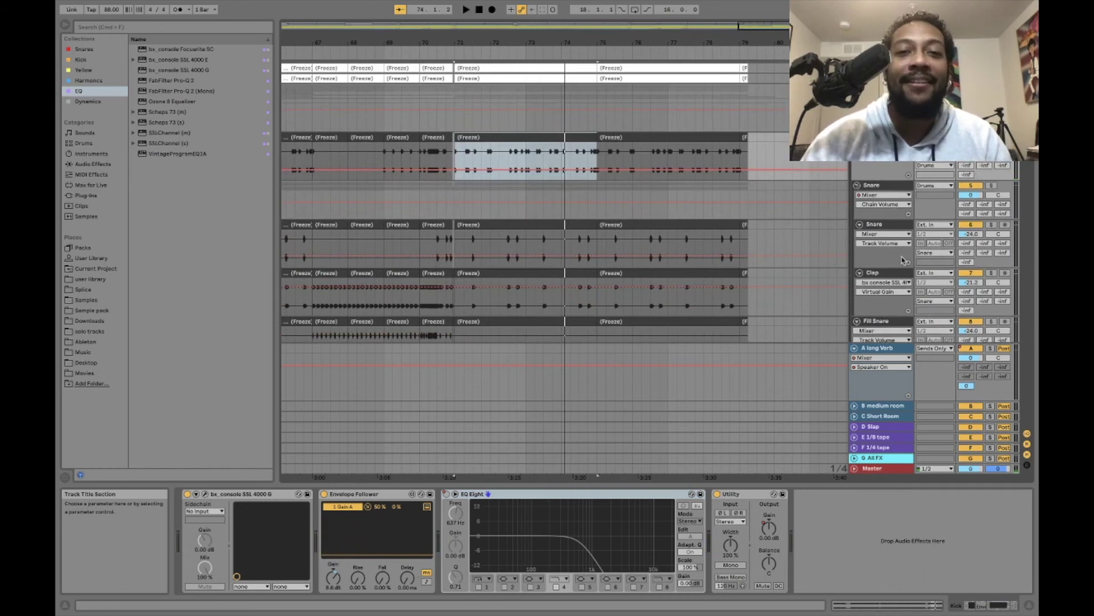
scroll(716, 348, "down", 10)
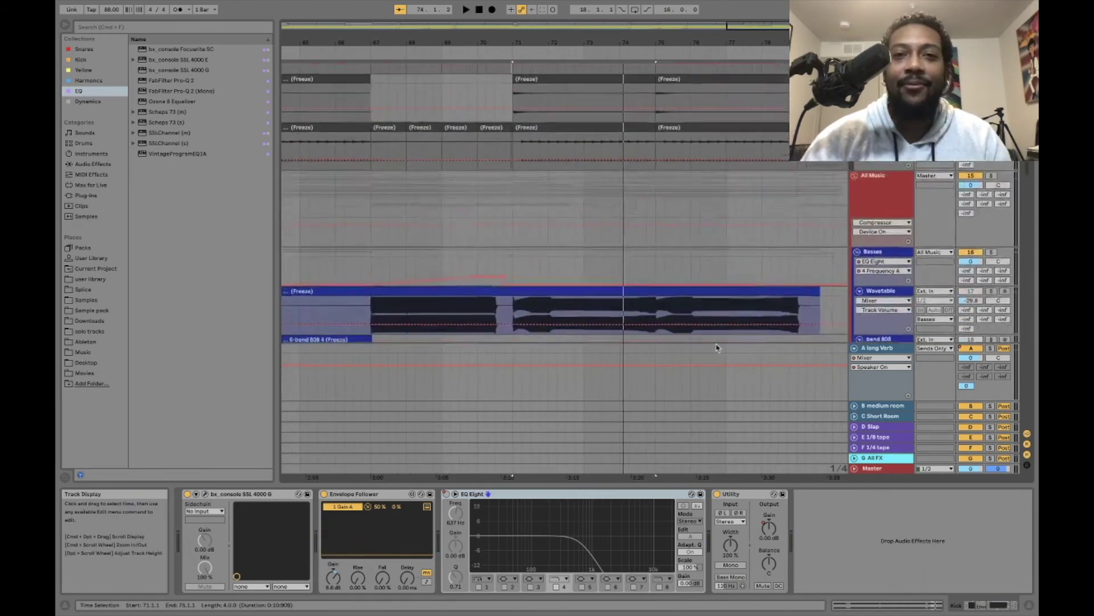
scroll(716, 347, "up", 8)
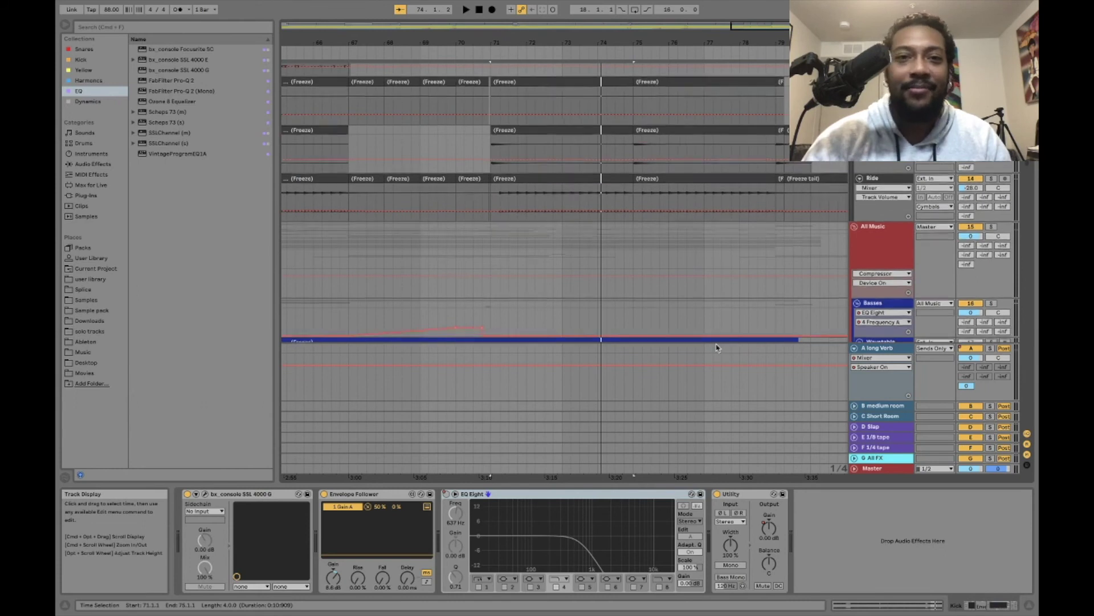
scroll(717, 348, "down", 5)
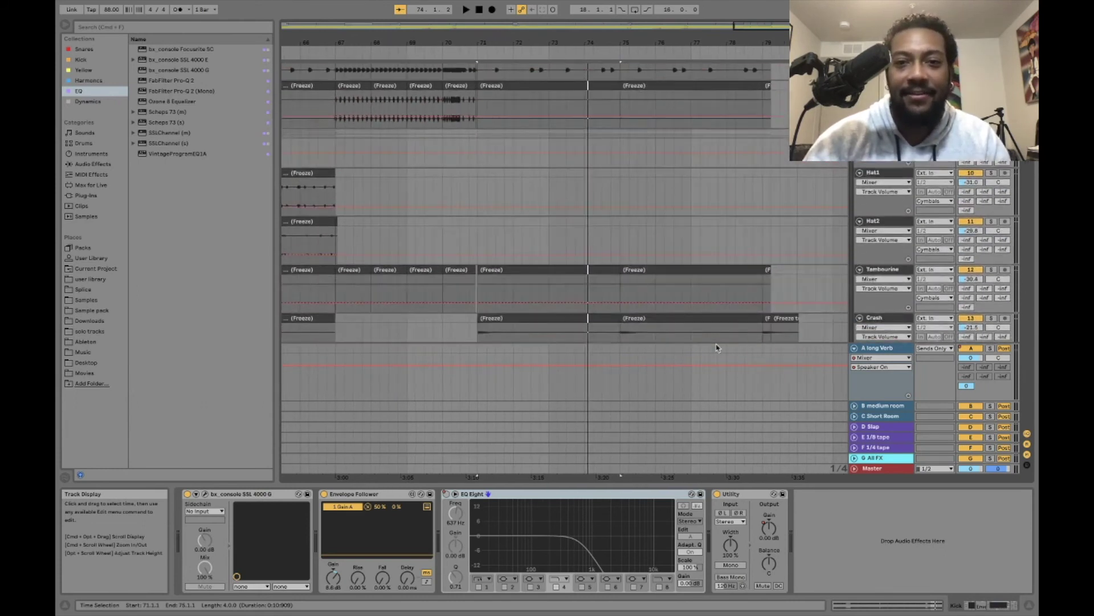
scroll(716, 347, "down", 2)
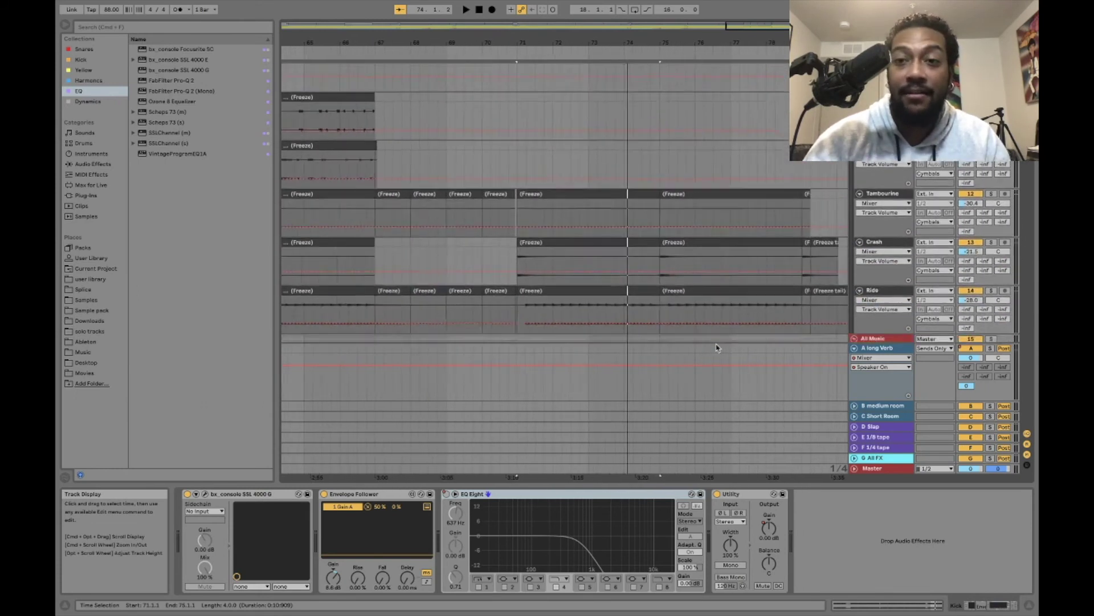
scroll(717, 348, "up", 4)
scroll(716, 347, "down", 5)
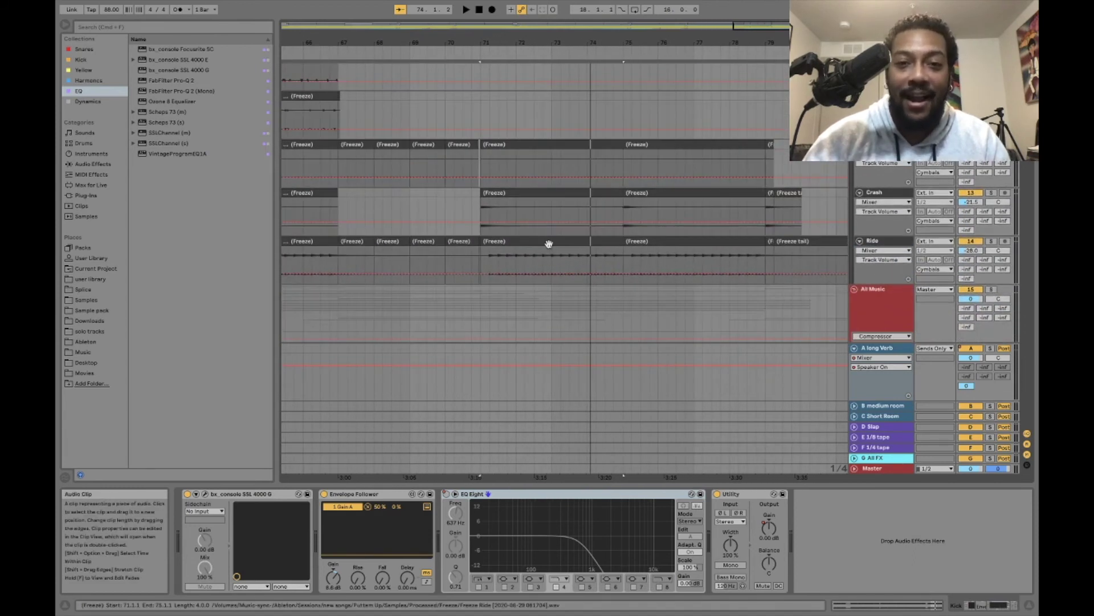
left_click(549, 244)
scroll(549, 245, "up", 5)
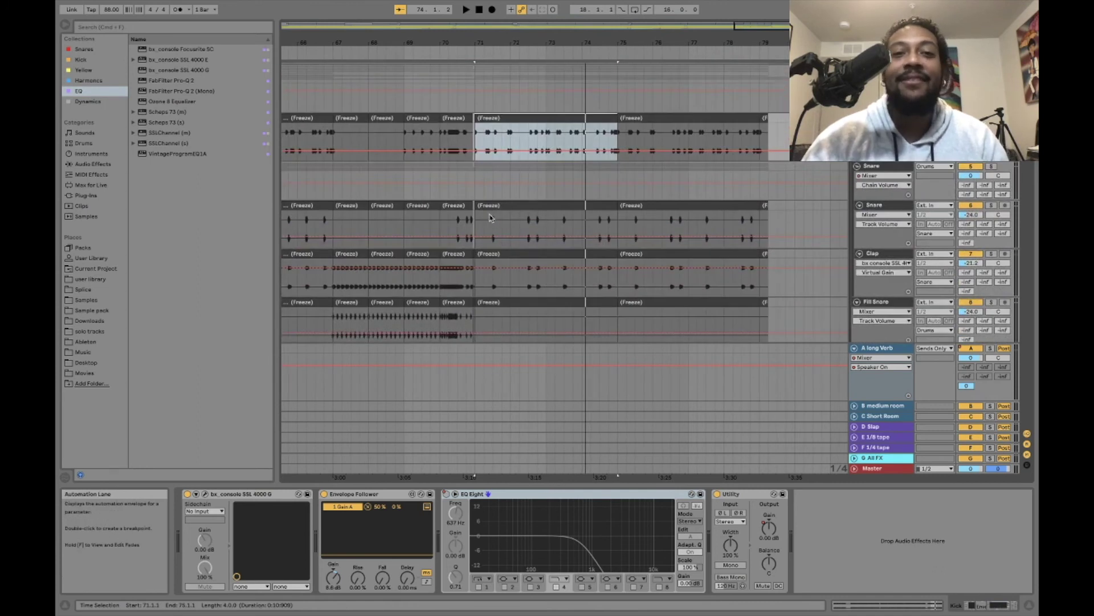
scroll(490, 217, "down", 5)
scroll(456, 200, "left", 2)
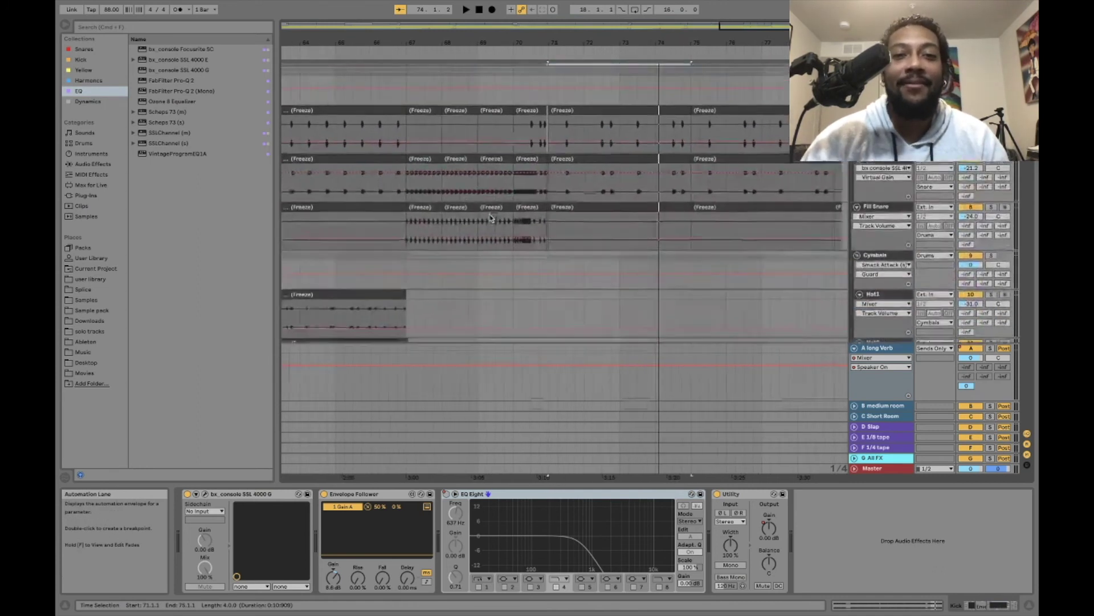
Step: Select the Fill Snare clip starting at bar 67.1, play it briefly, and show the Drums group's effects
left_click(421, 183)
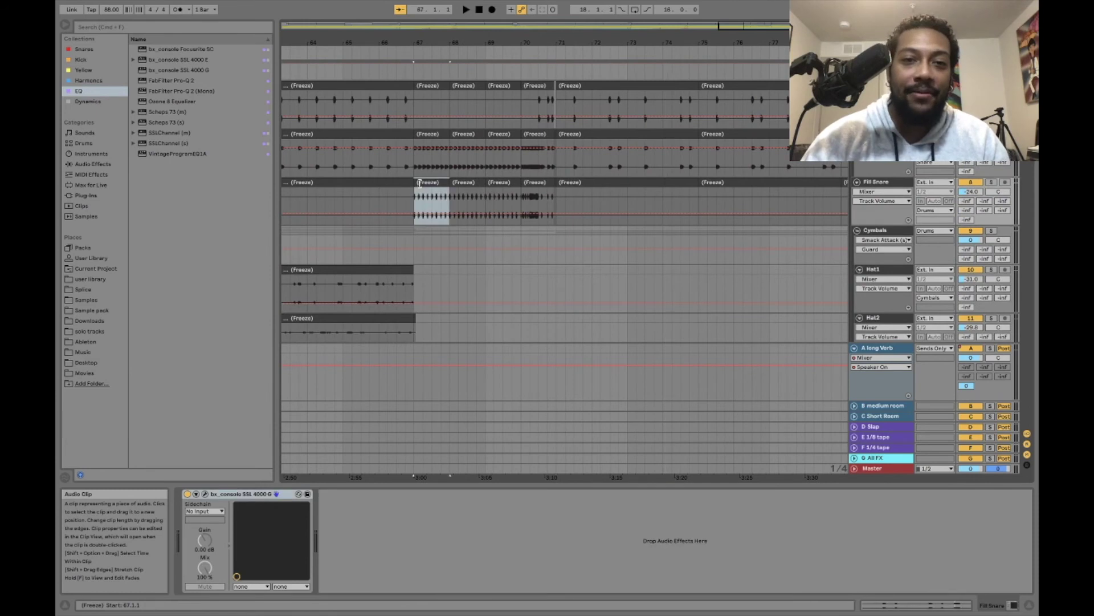
scroll(570, 205, "up", 5)
scroll(570, 205, "left", 2)
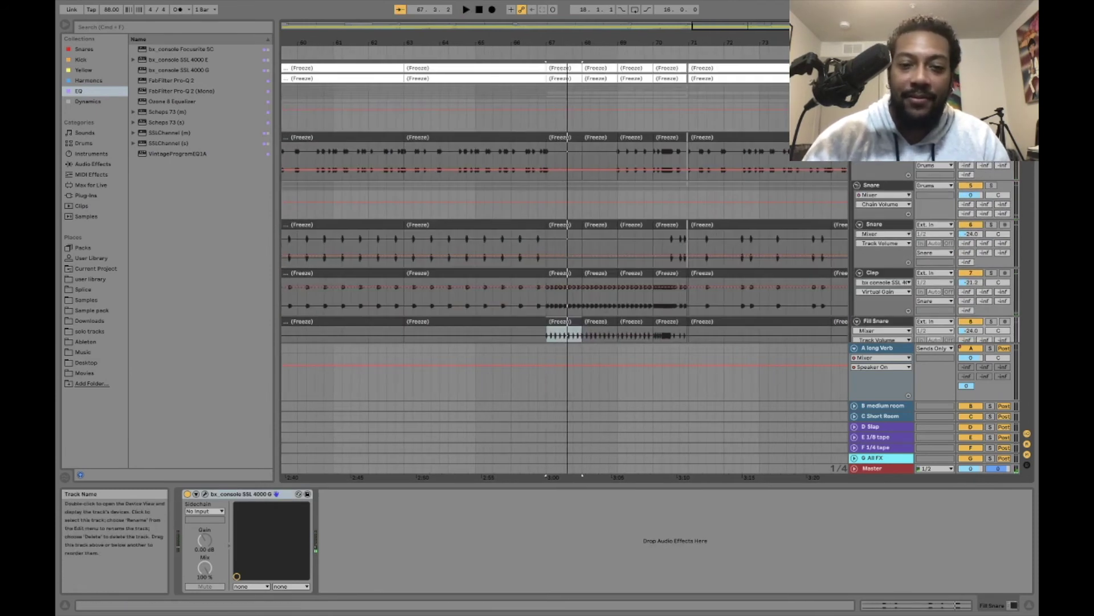
left_click(878, 89)
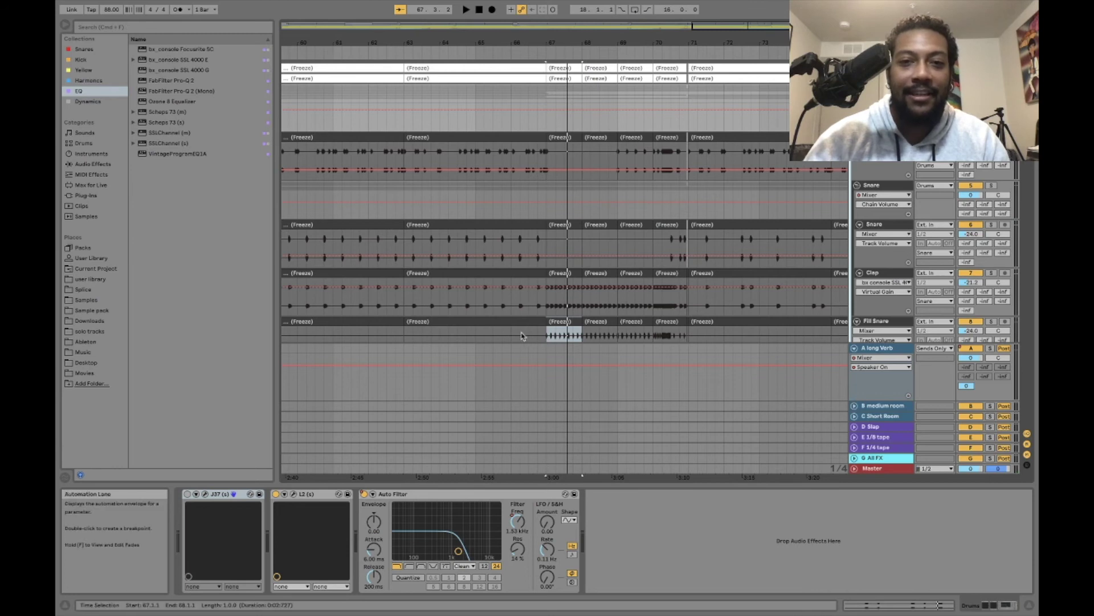
Step: Select the Snare clip at bar 67.1 and play the drum build into bar 71, watching the Drums group's Auto Filter
left_click(549, 227)
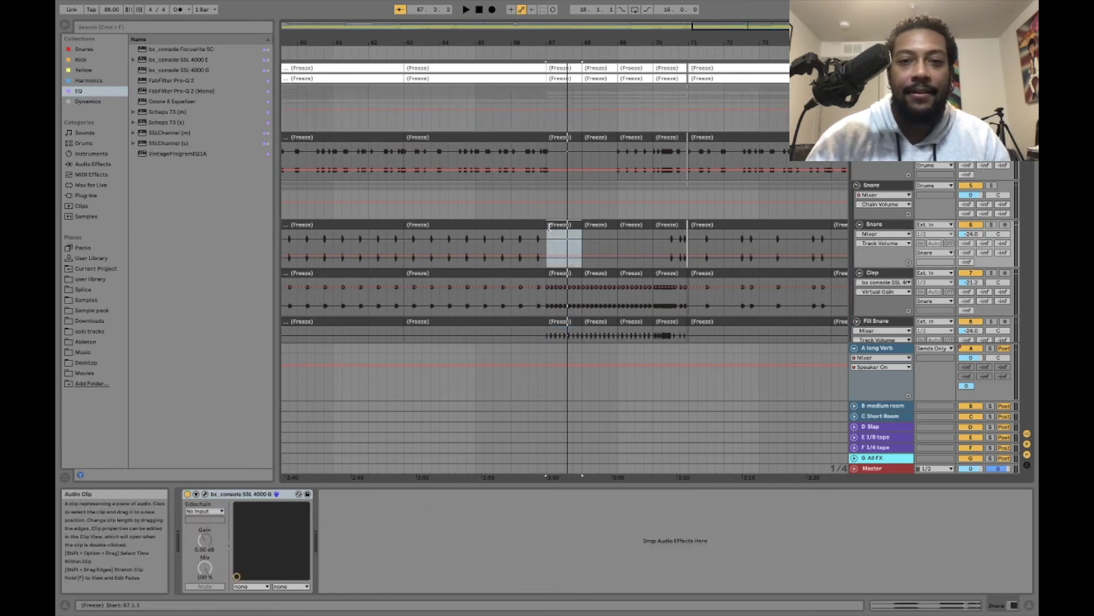
key("space")
left_click(878, 90)
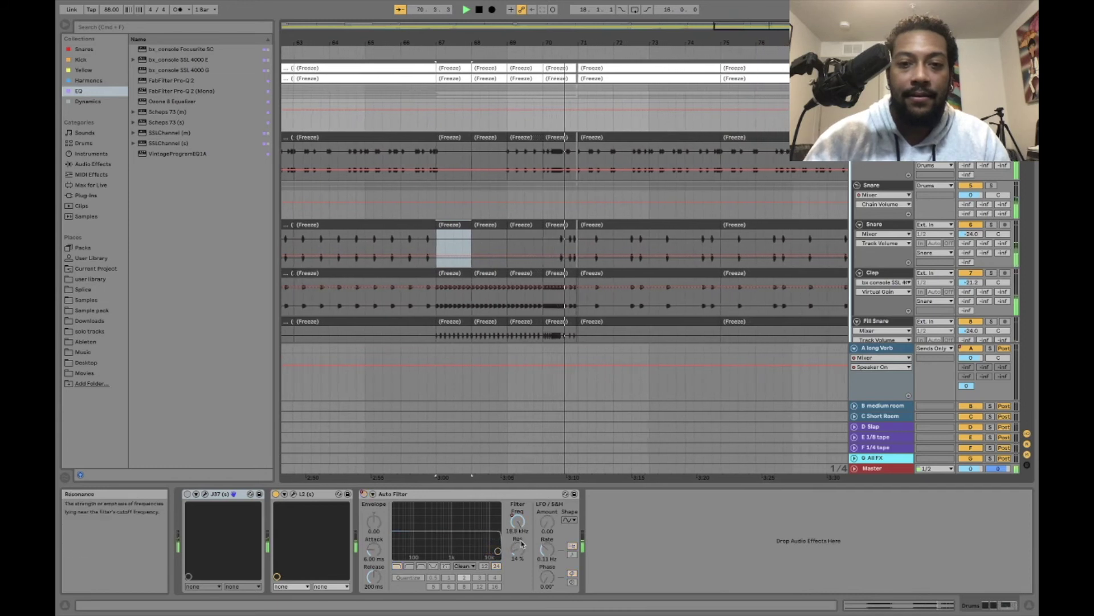
key("space")
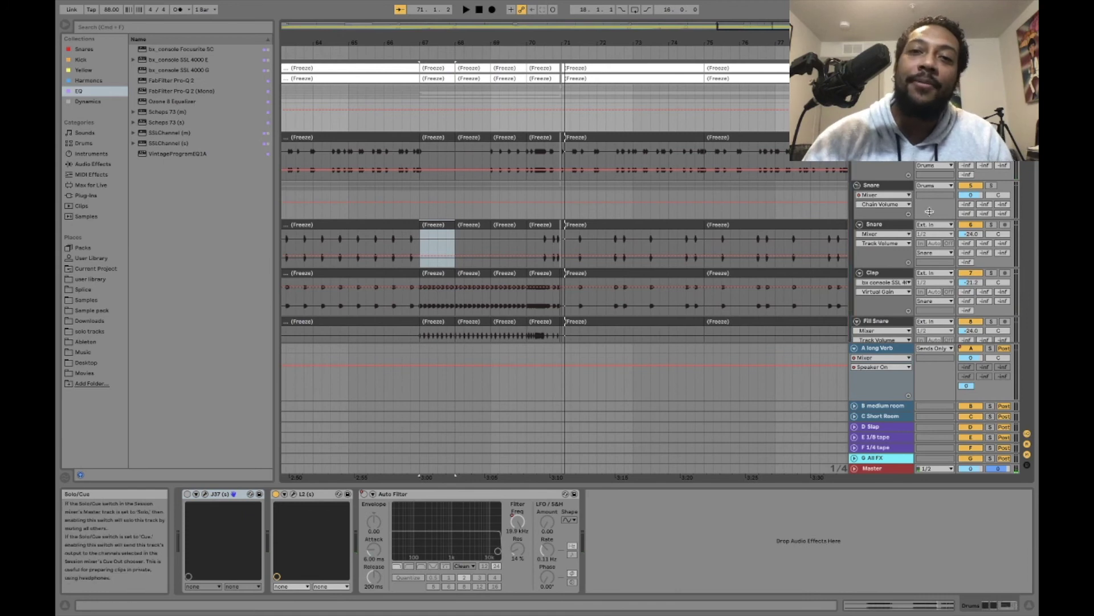
Step: Audition the Wavetable bass in solo from bar 67.1
scroll(929, 212, "down", 15)
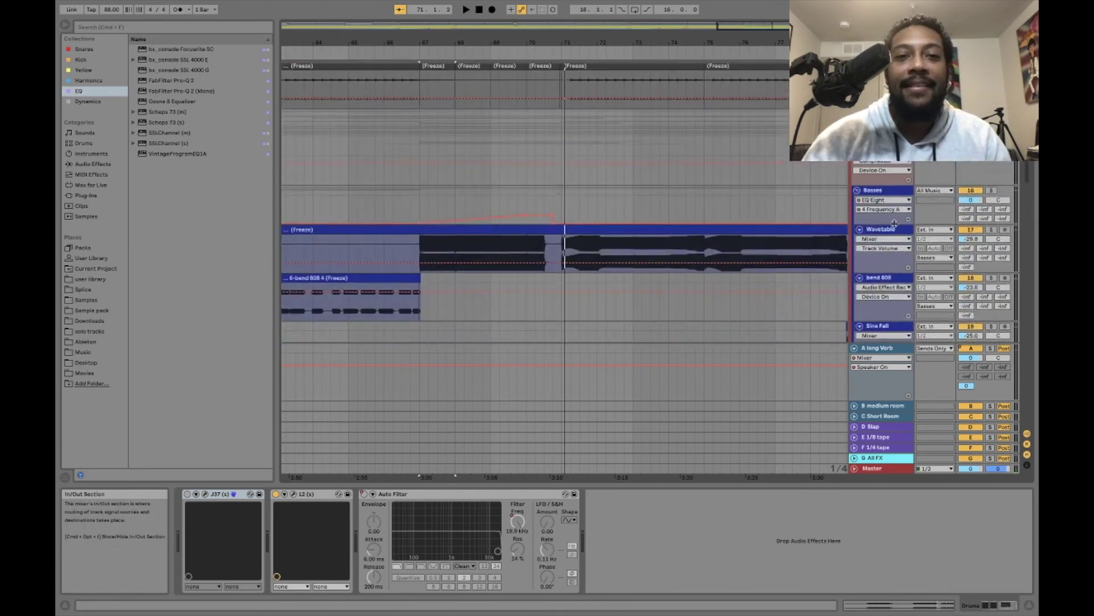
left_click(436, 229)
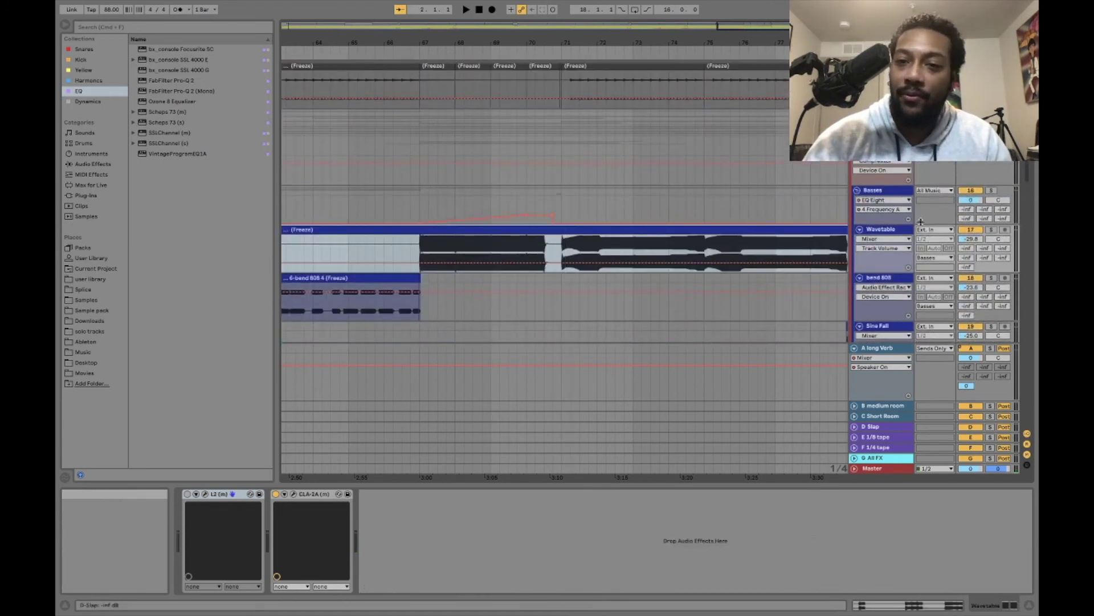
left_click(423, 247)
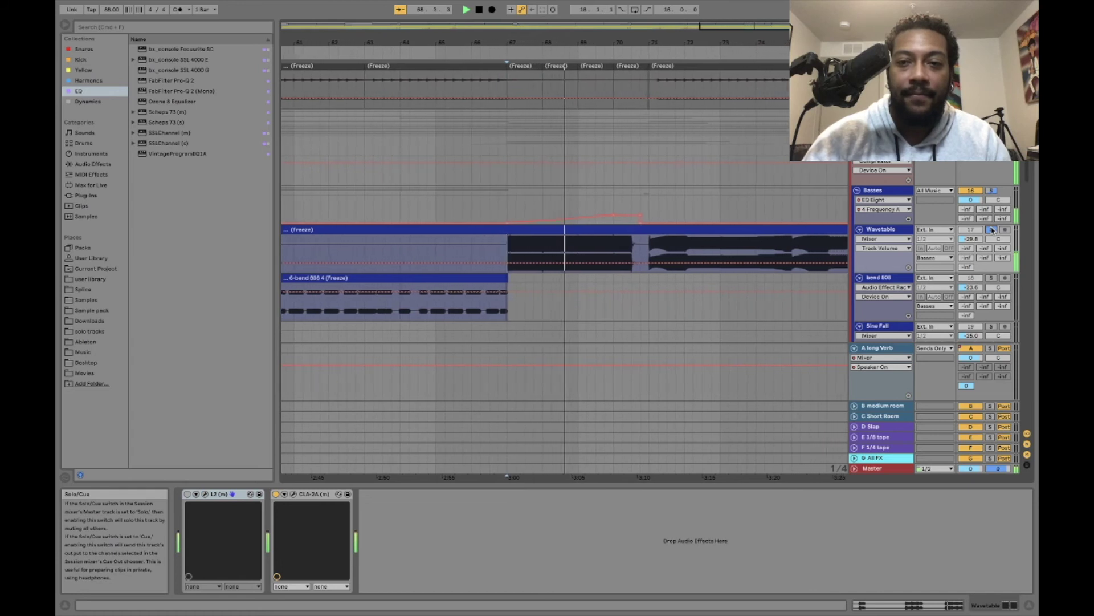
Step: Play the rhoades 1 chord clip from bar 67.1 and follow its Auto Filter frequency sweep
scroll(459, 204, "down", 10)
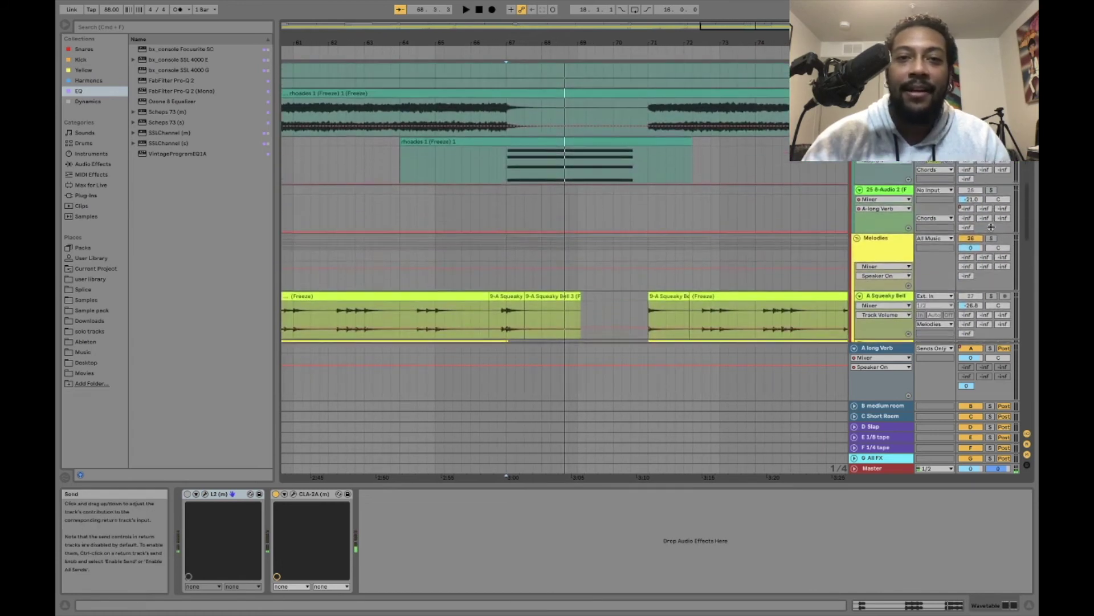
left_click(505, 162)
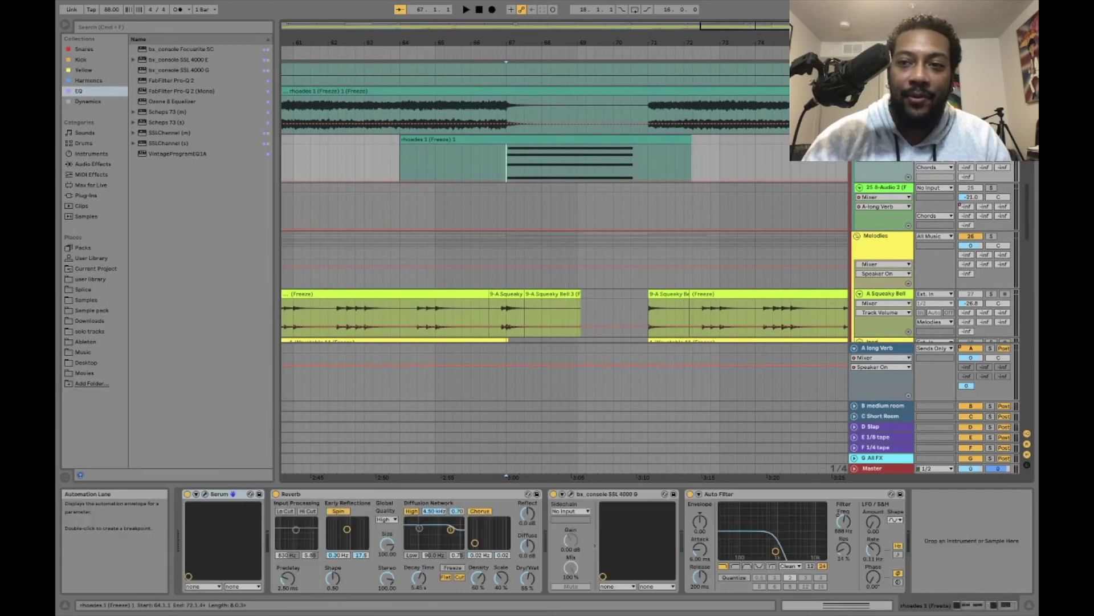
key("space")
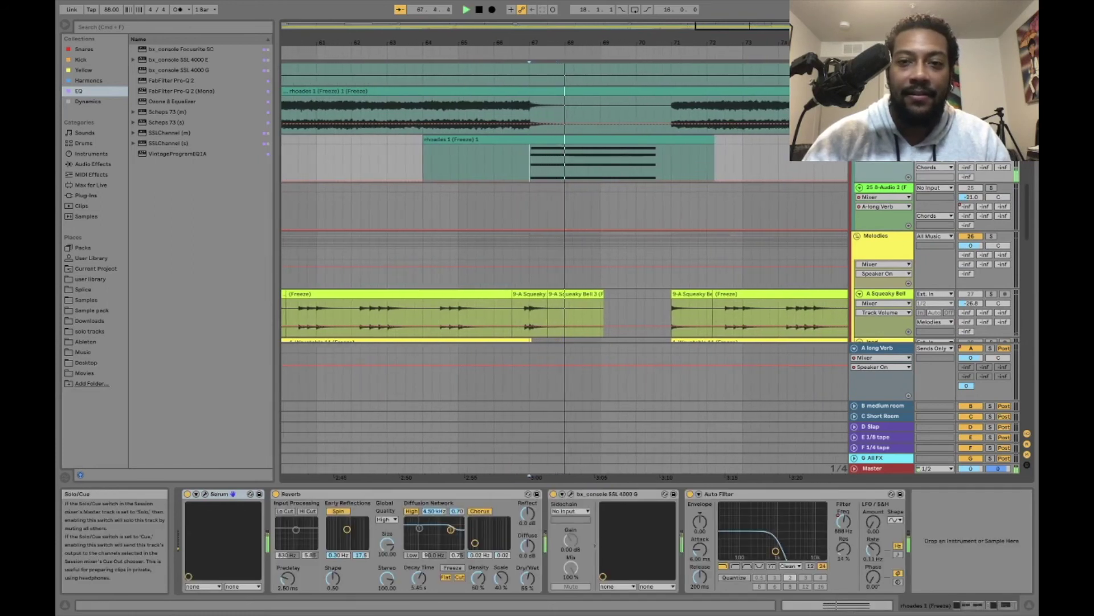
left_click_drag(783, 551, 824, 551)
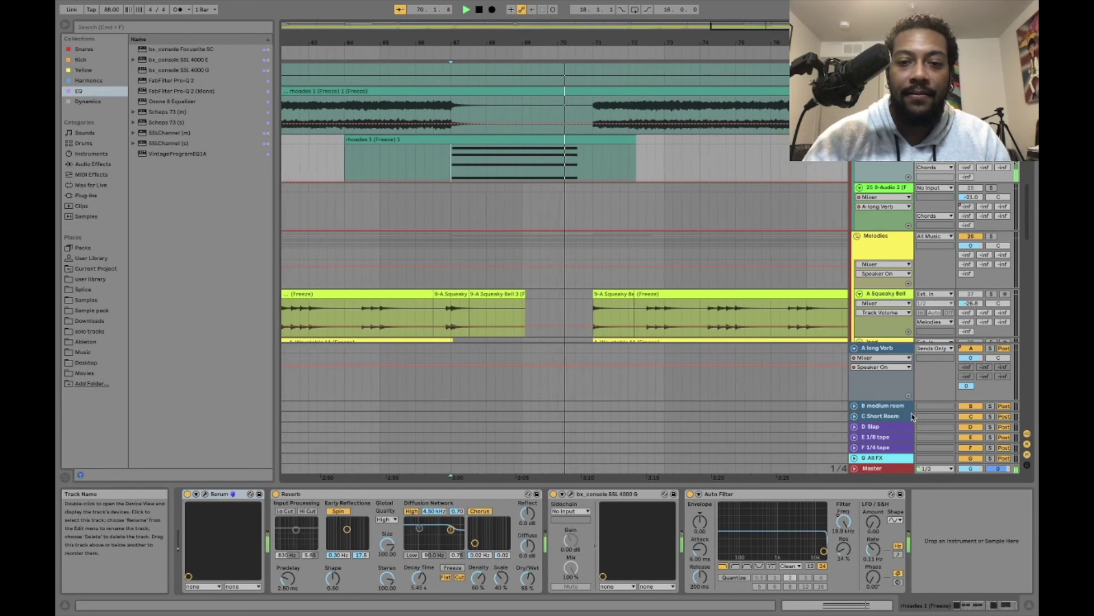
Step: Select the first verb bounce clip at bar 67.1 in the Horns group and audition it in solo
scroll(914, 319, "down", 5)
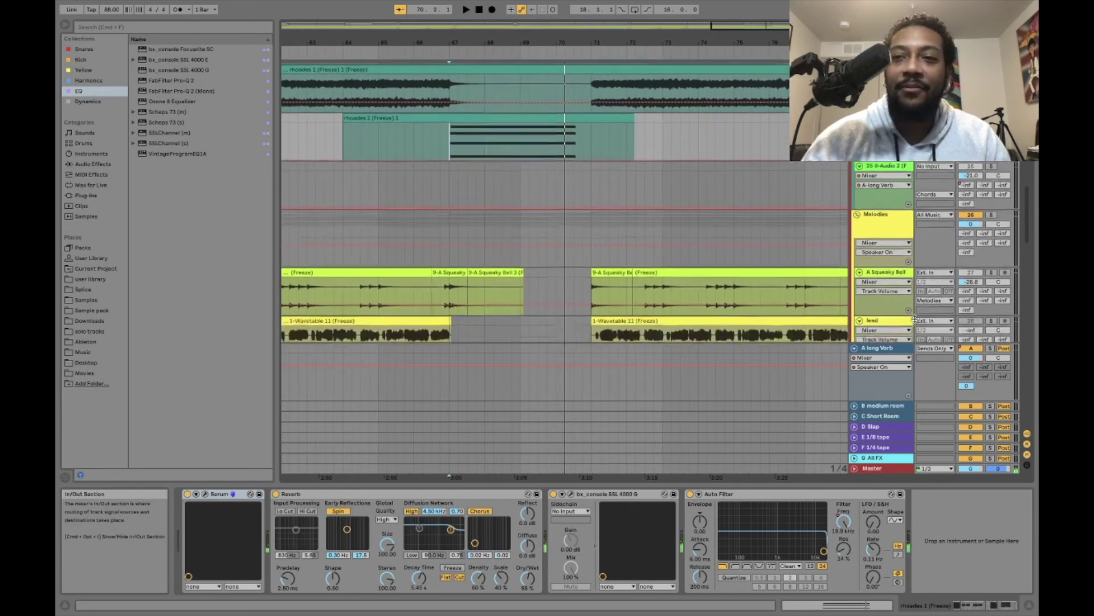
scroll(915, 319, "up", 1)
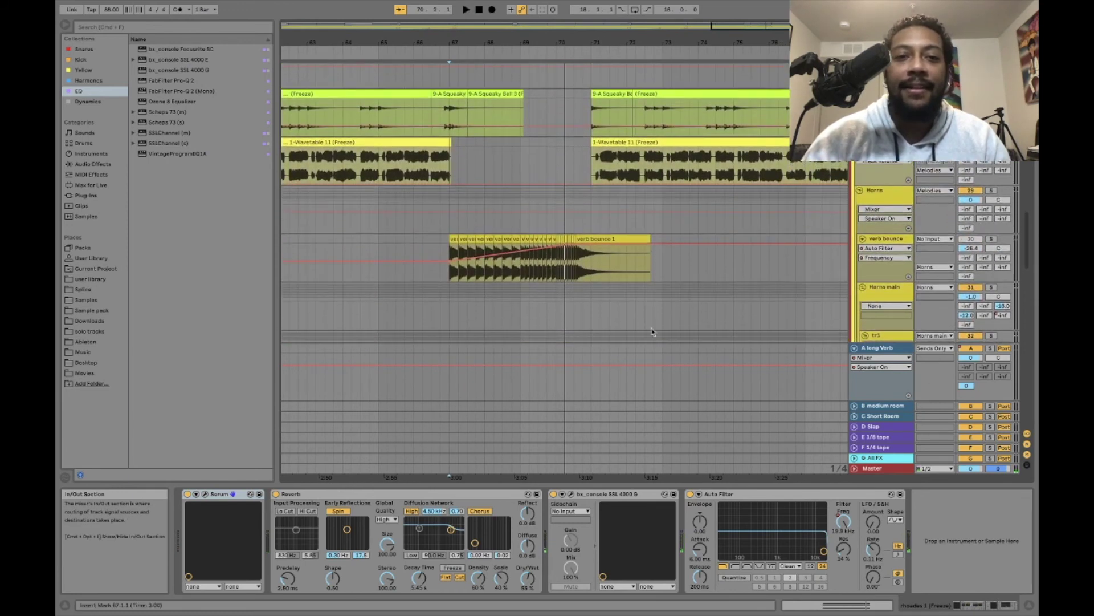
left_click(455, 237)
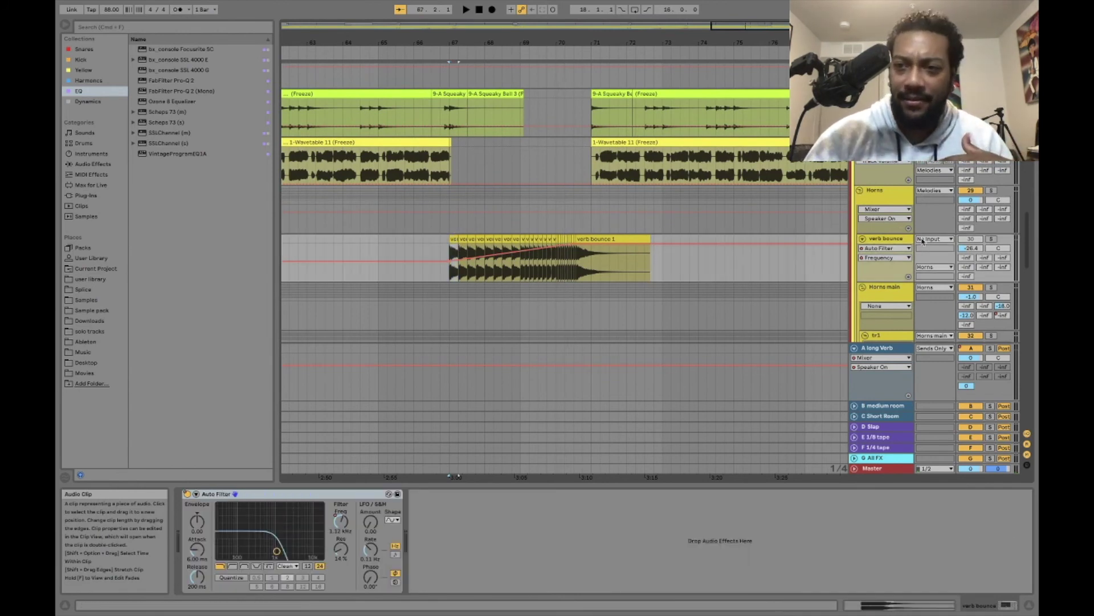
key("space")
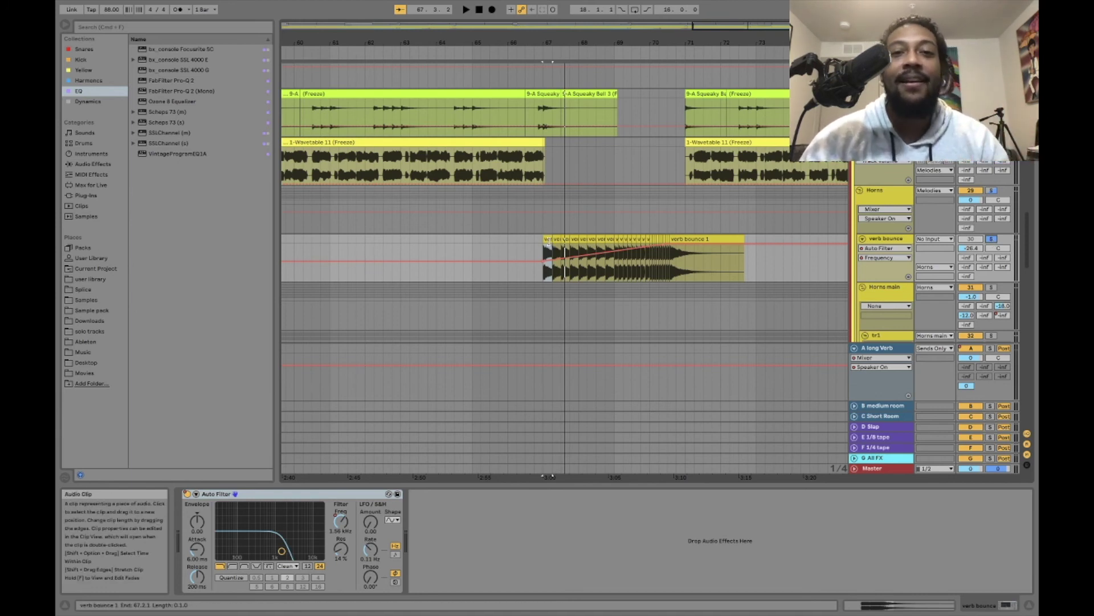
Step: Play the horns from bar 66.2.1 through bar 71 and look over the individual horn tracks
scroll(512, 209, "down", 5)
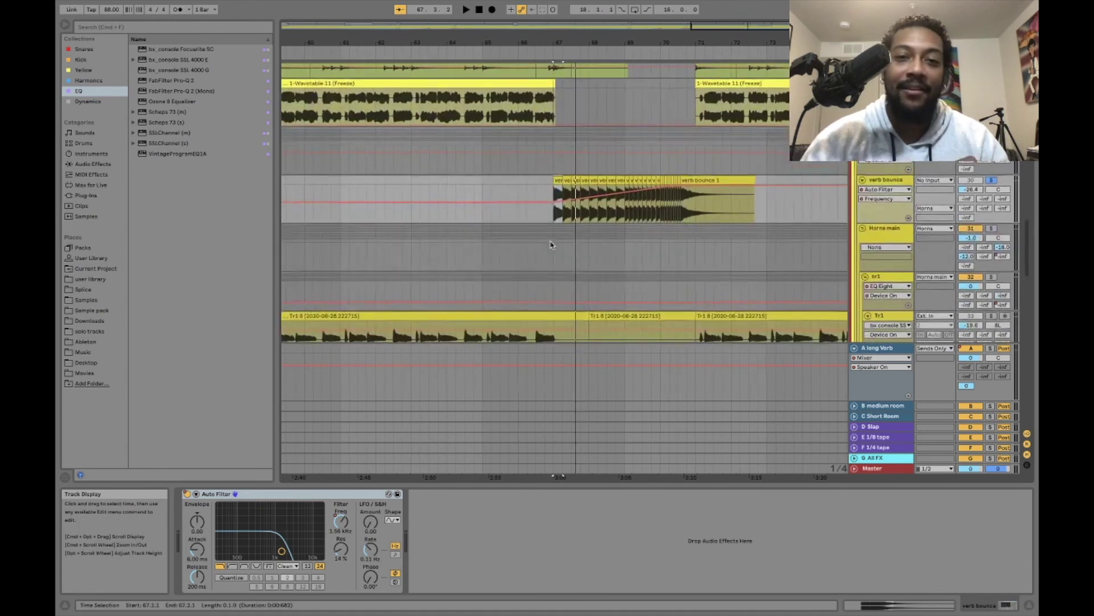
left_click(512, 209)
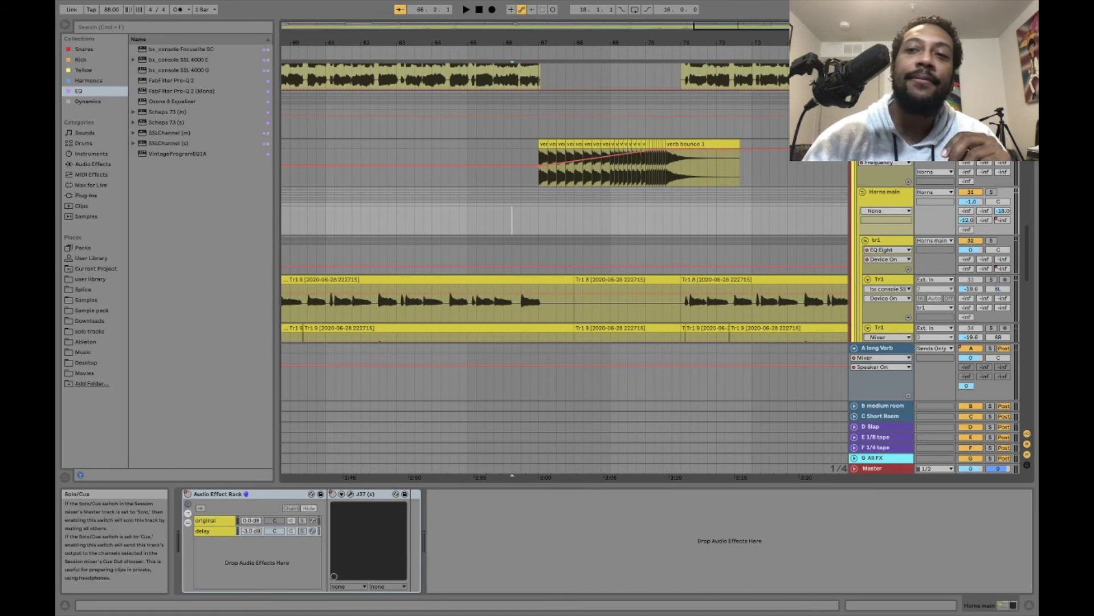
key("space")
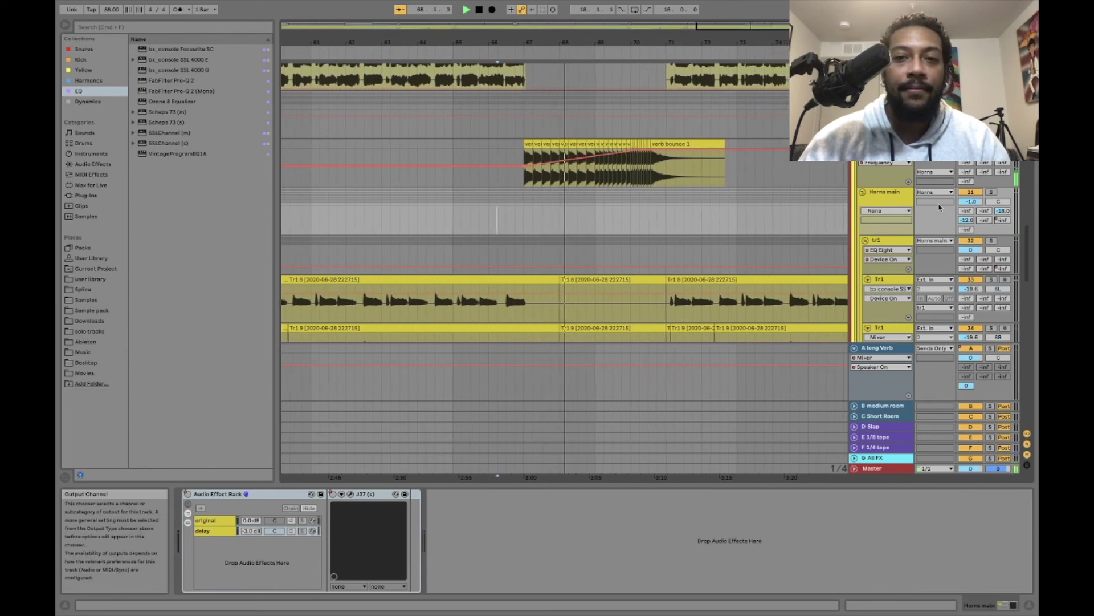
scroll(941, 208, "down", 5)
scroll(940, 208, "up", 4)
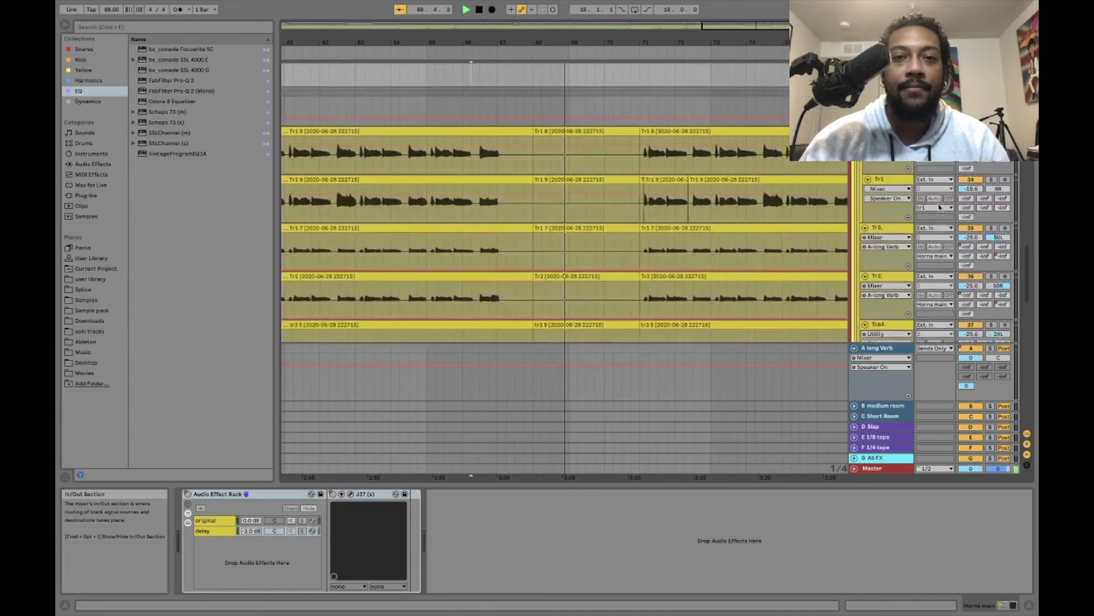
scroll(938, 203, "up", 1)
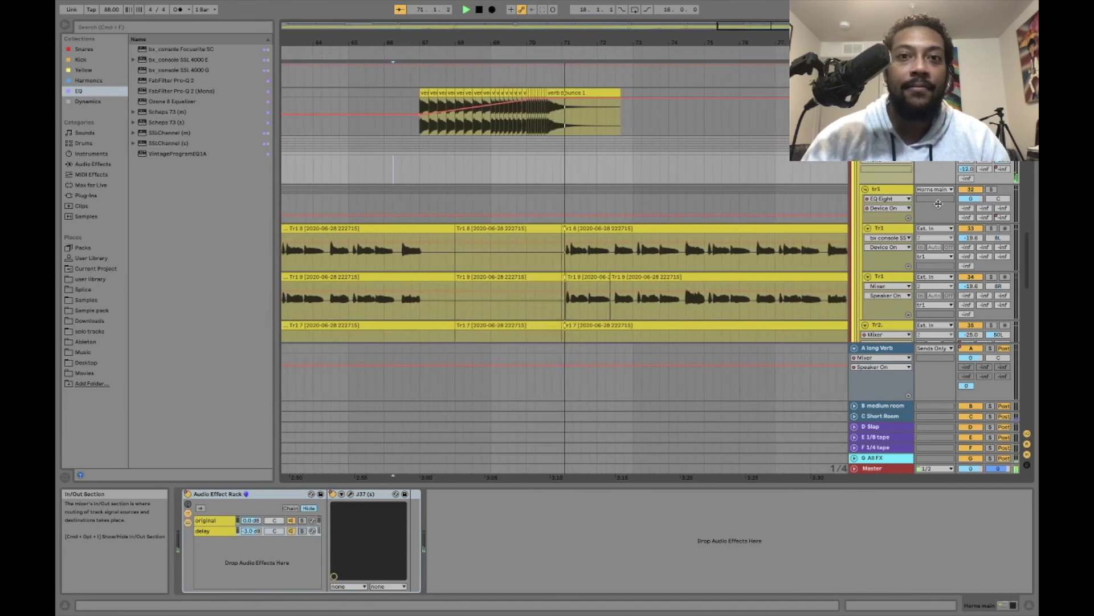
scroll(938, 203, "down", 5)
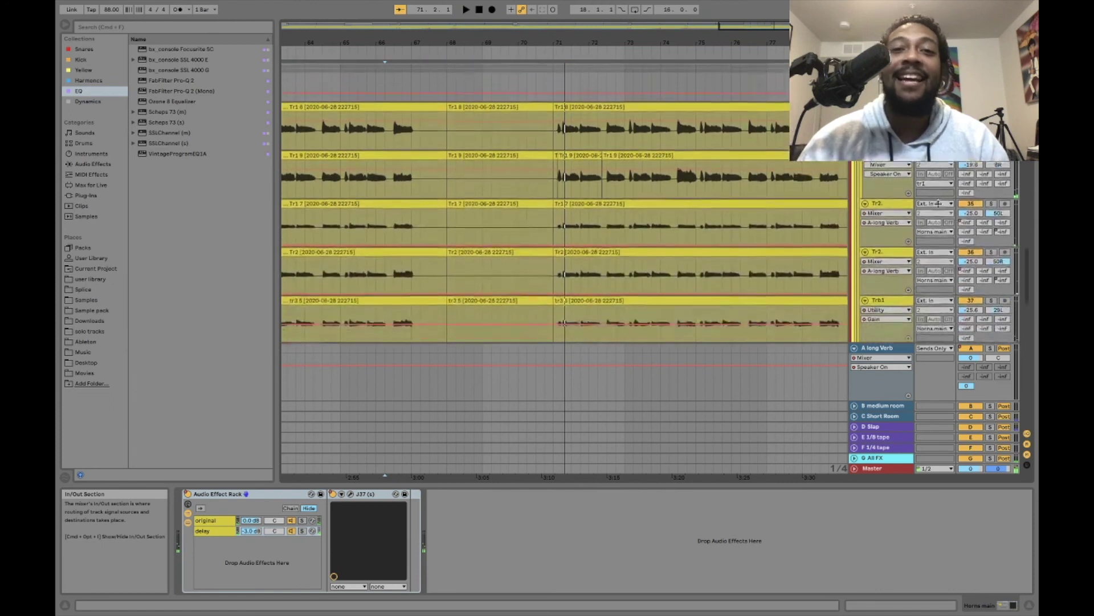
Step: Select in turn the Riser and noisedown clips starting at bar 67.1 and the noise up clip spanning bars 68.3.1 to 70.3.1
scroll(938, 205, "down", 10)
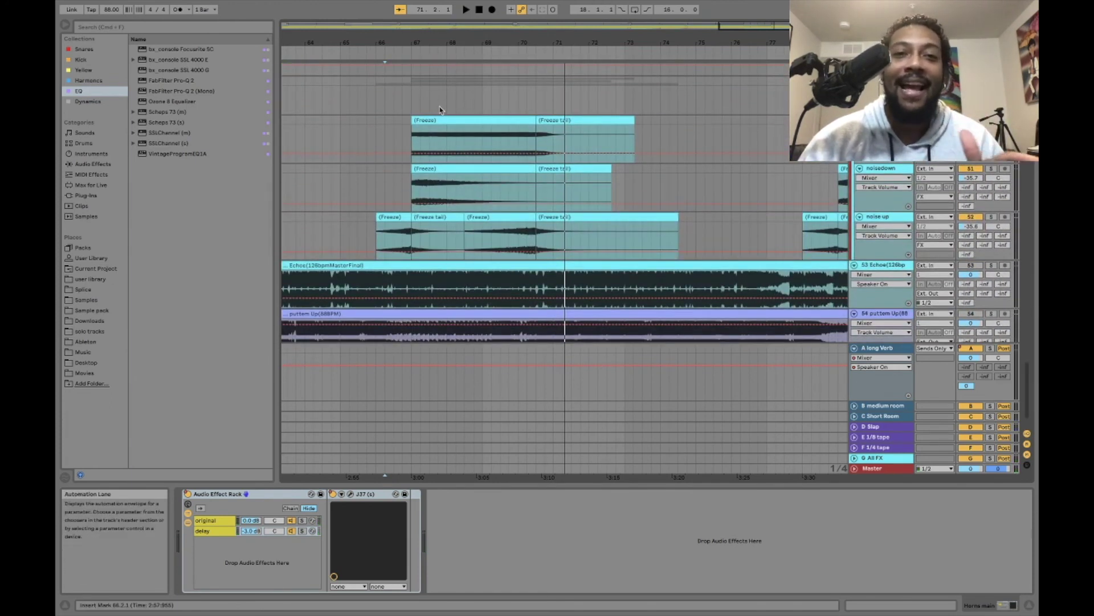
left_click(433, 160)
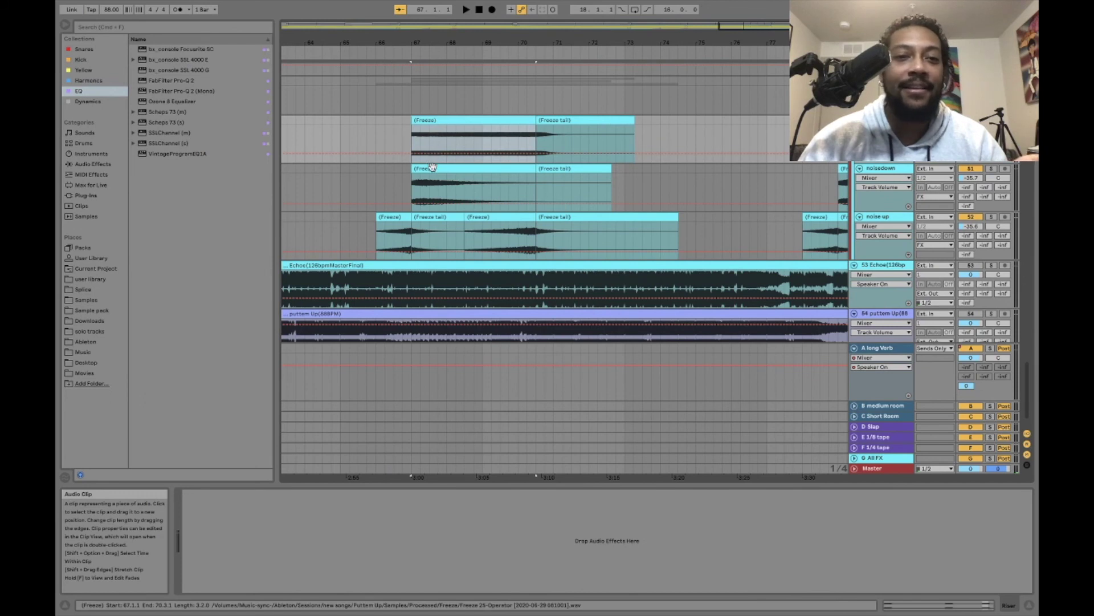
left_click(432, 167)
left_click(521, 217)
scroll(524, 223, "up", 1)
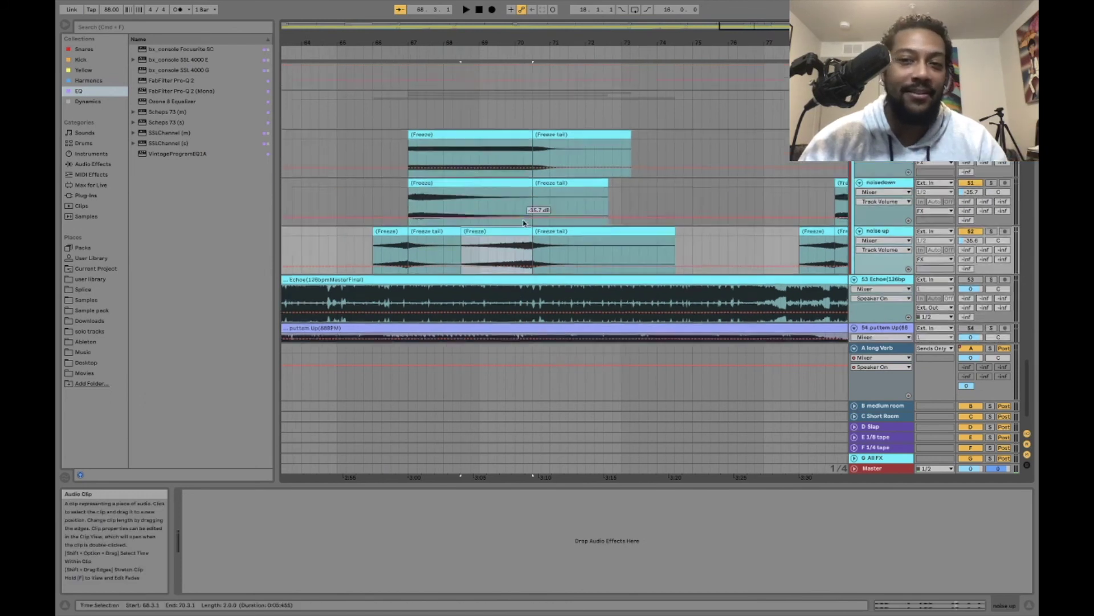
Step: Select bars 70.4.1 to 79.2.1 on both trb adlib tracks and audition the passage with the two tracks soloed, ending with solo off
scroll(524, 223, "up", 15)
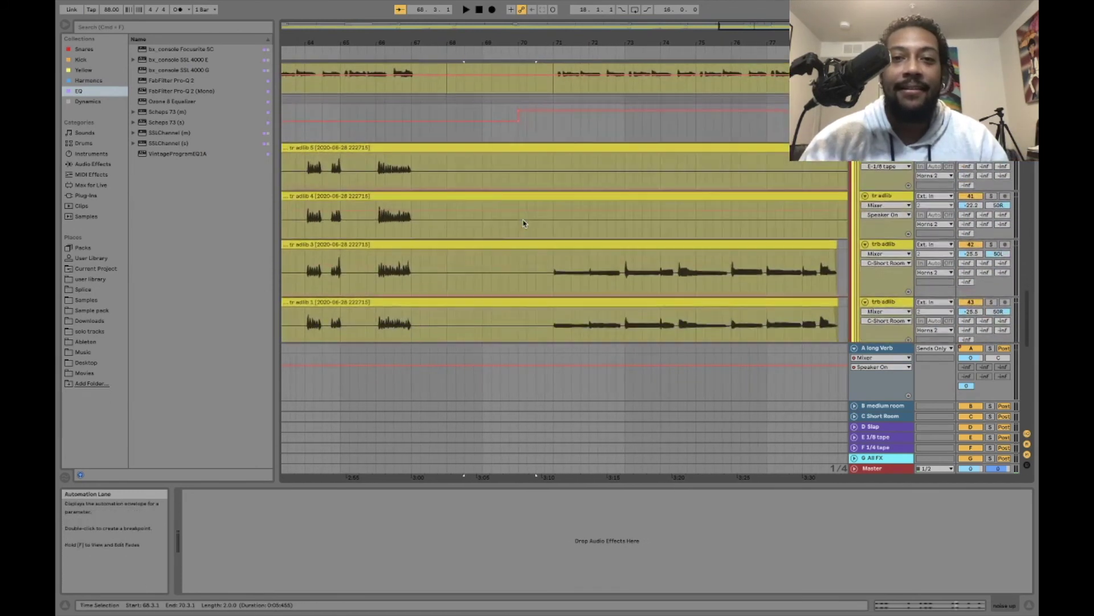
scroll(523, 223, "right", 3)
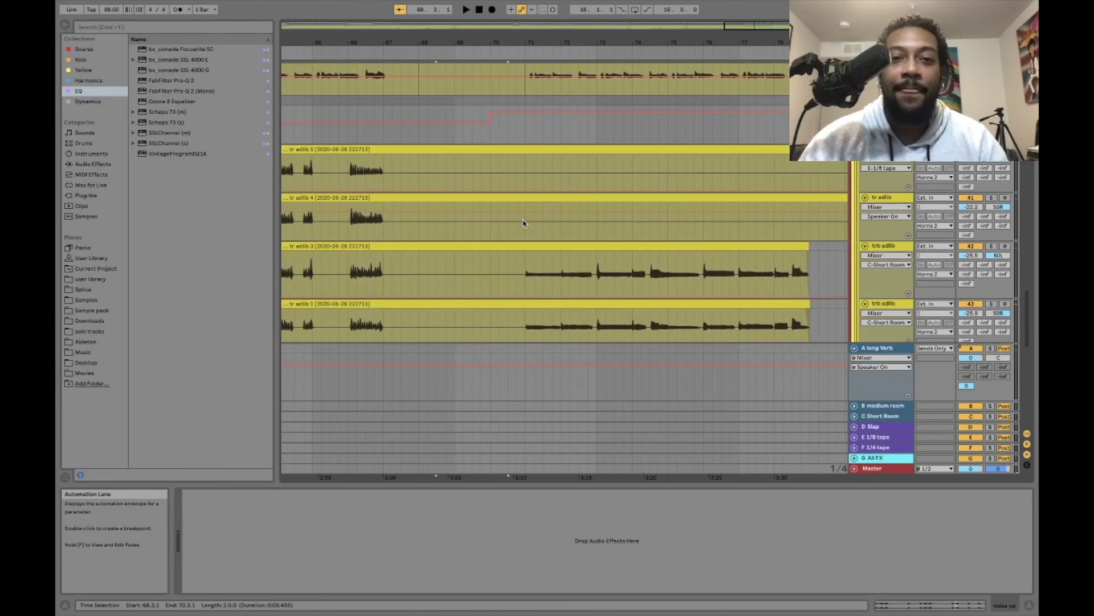
left_click(524, 230)
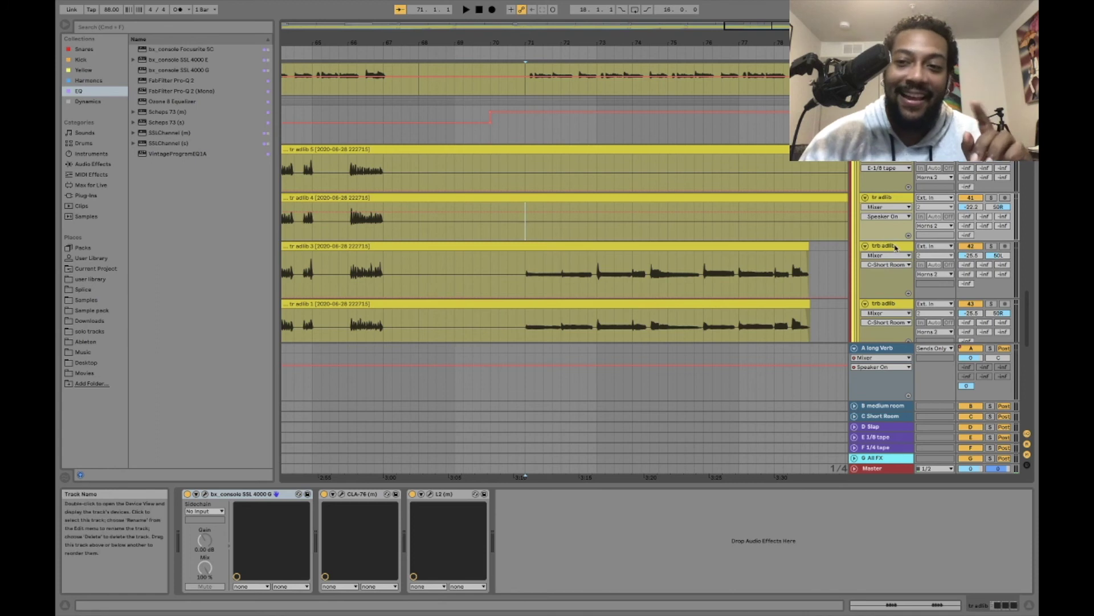
left_click_drag(521, 271, 791, 323)
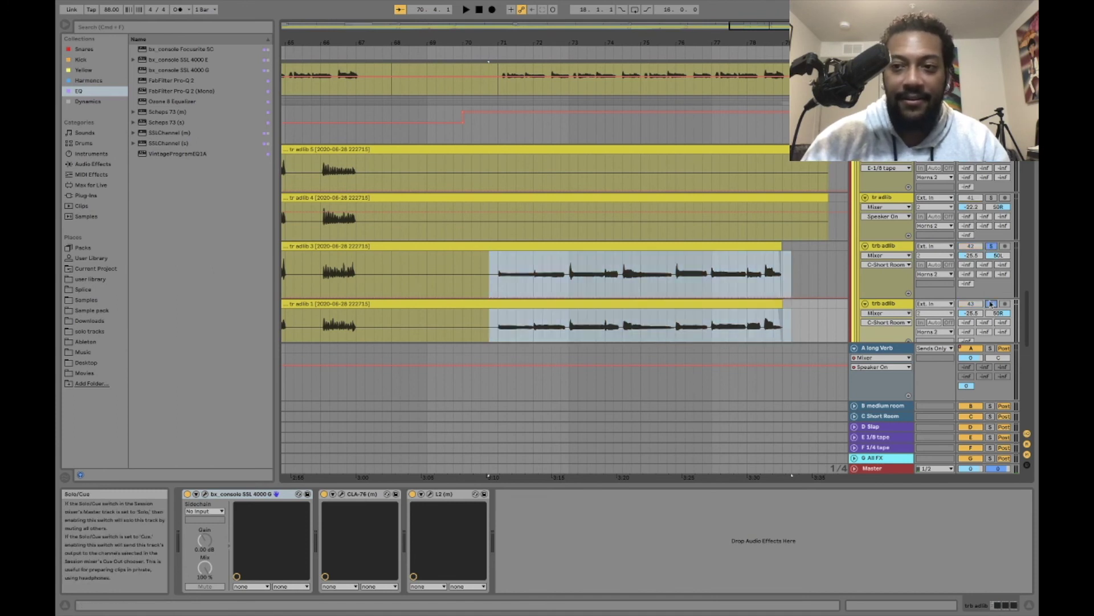
key("space")
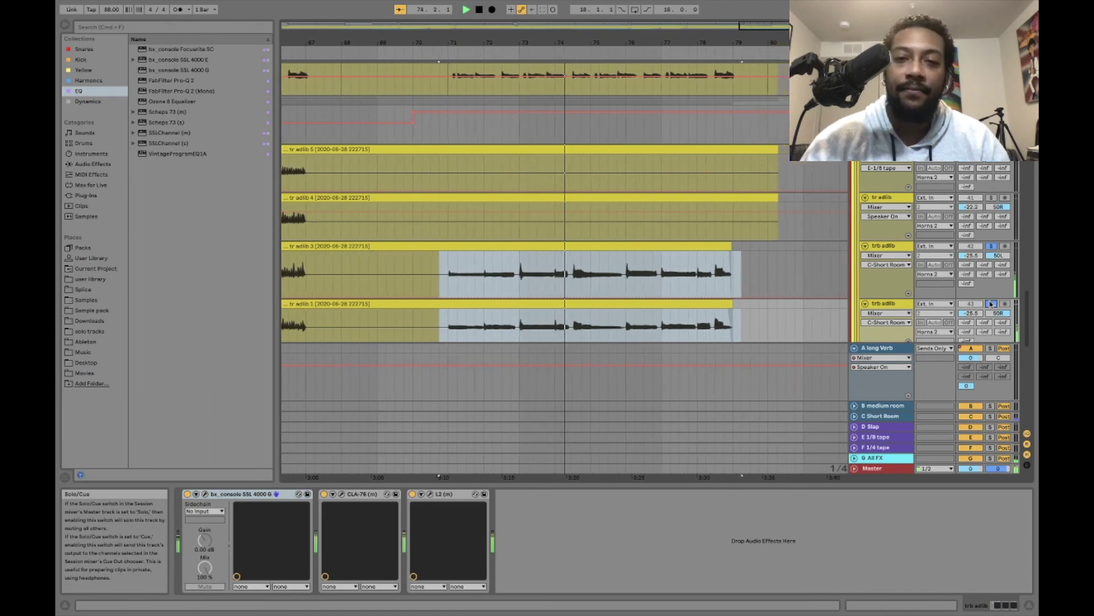
left_click(991, 304)
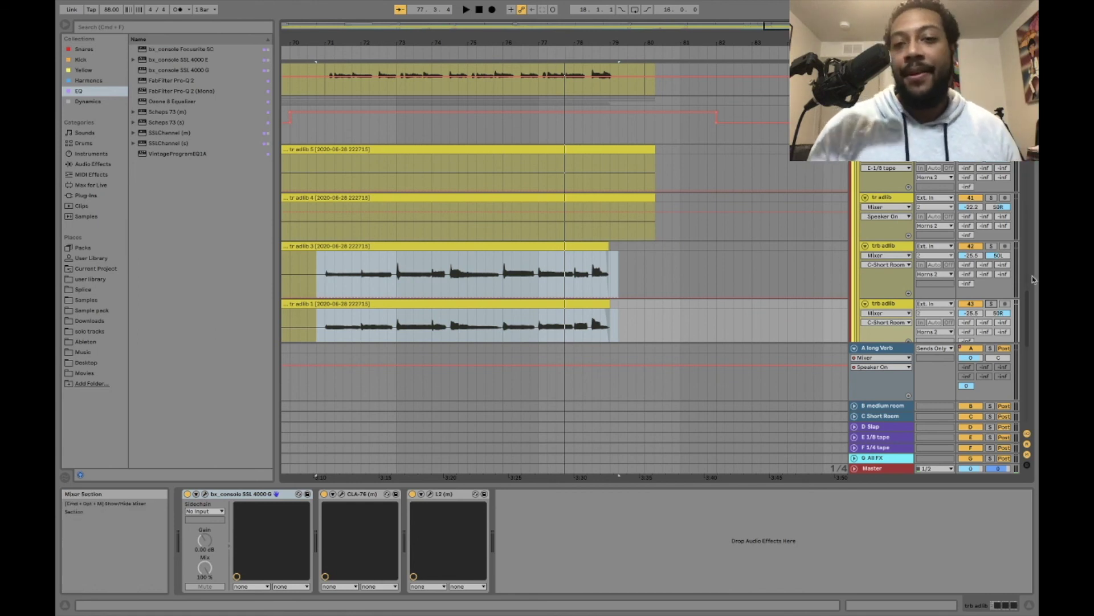
scroll(765, 285, "right", 3)
scroll(779, 294, "down", 5)
scroll(781, 294, "up", 5)
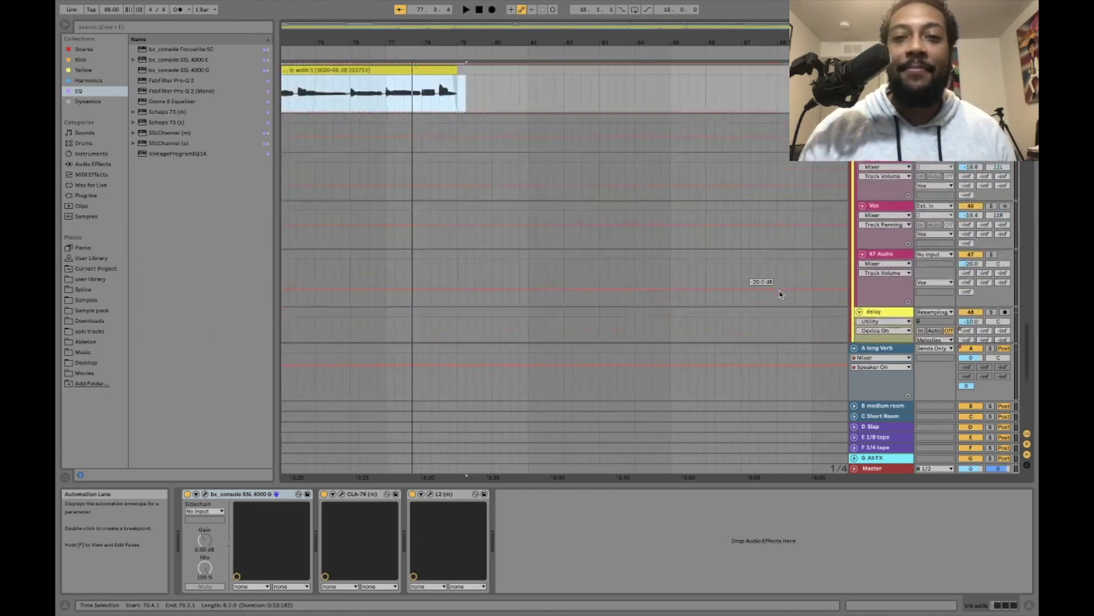